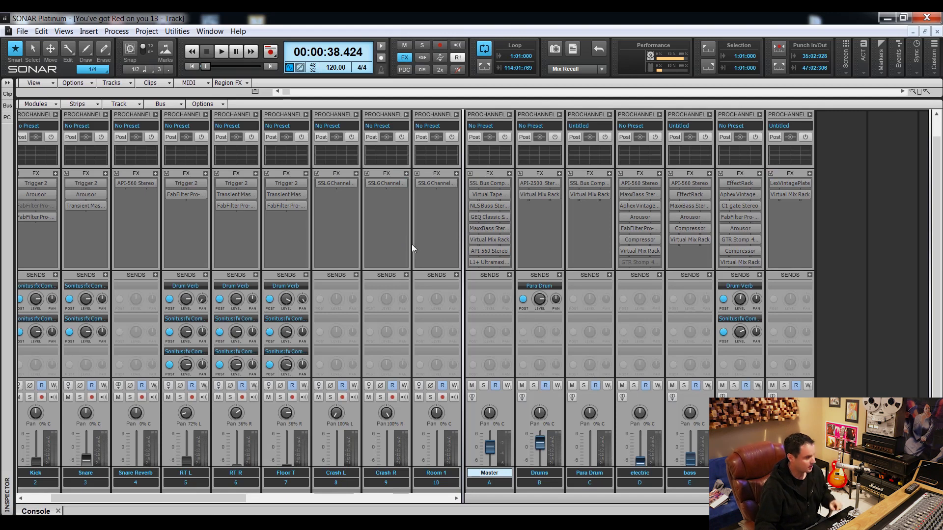
Turn off looping and play the song from the start with all effects bypassed.
left_click(484, 49)
key("w")
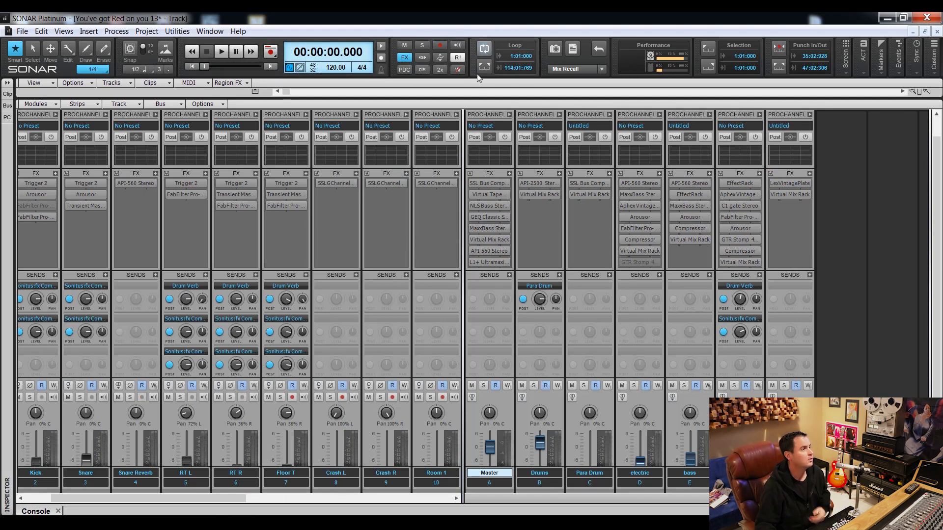
key("space")
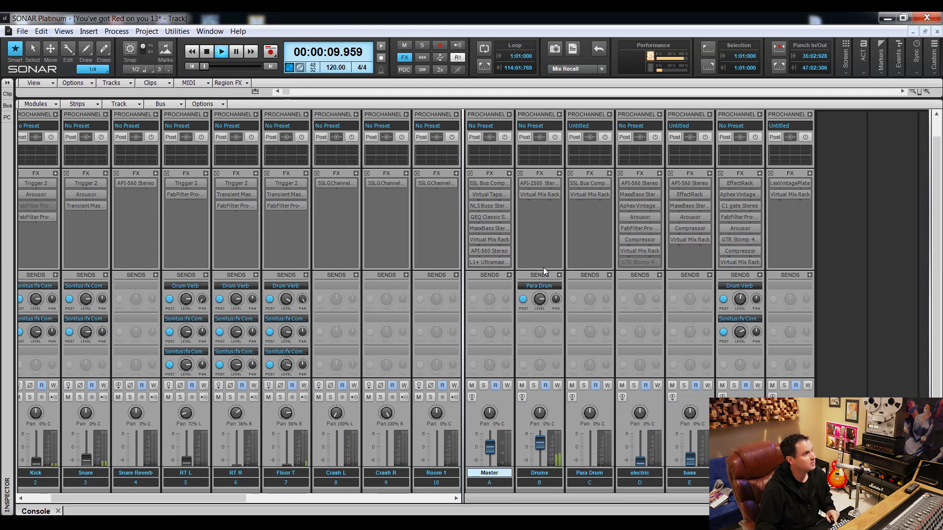
key("space")
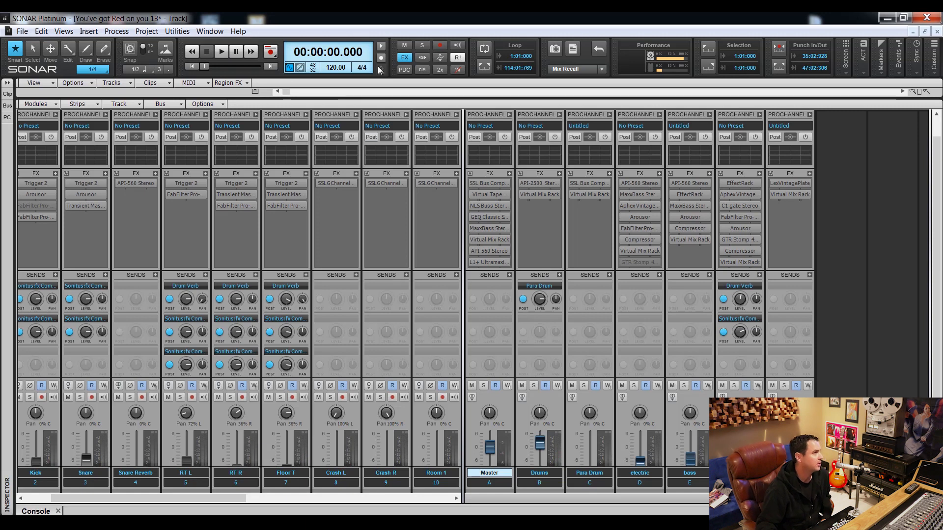
Re-enable all effects in the project and play the mix from the start.
left_click(402, 58)
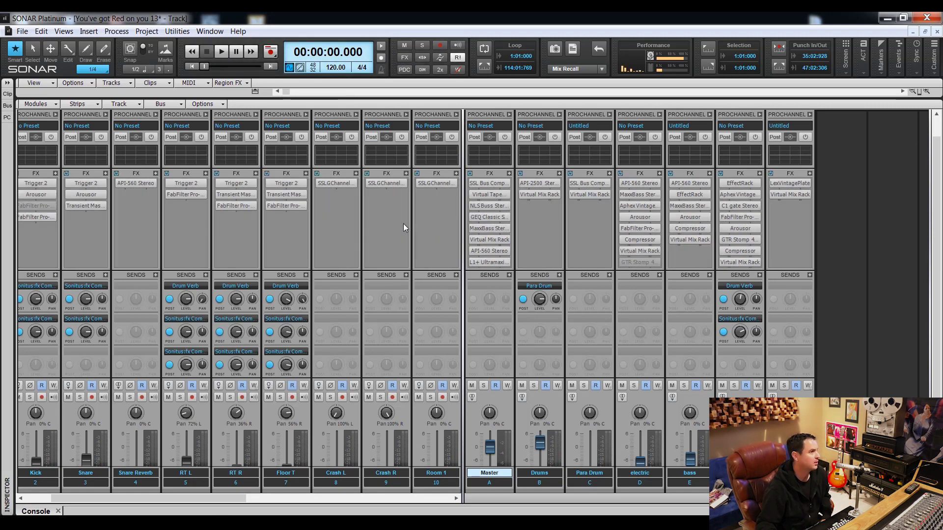
key("space")
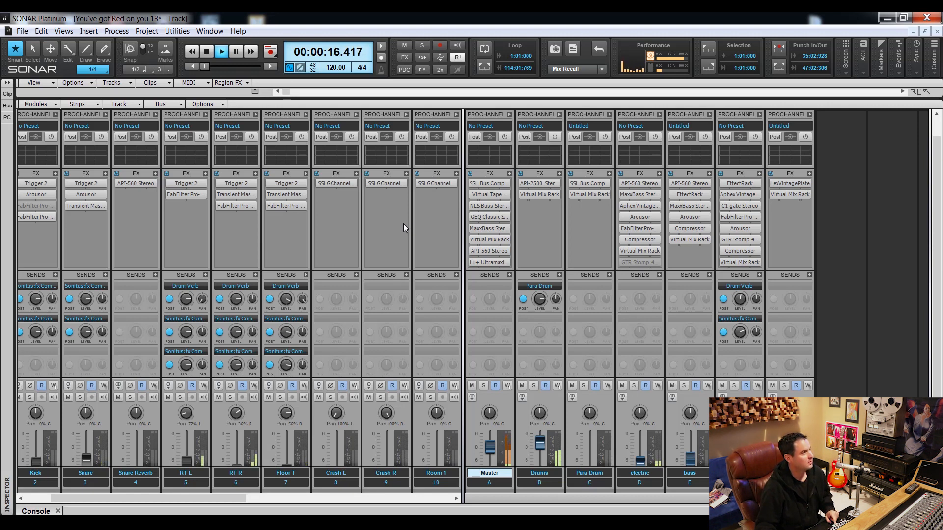
key("space")
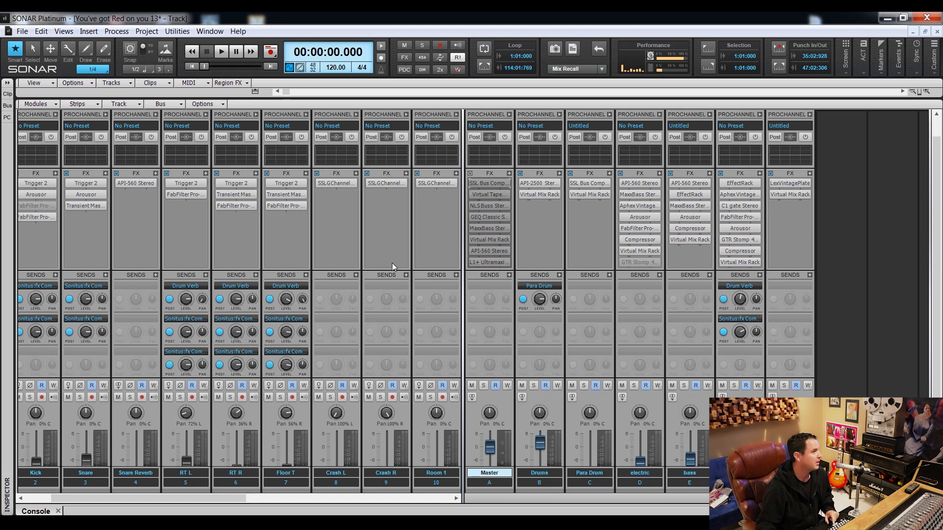
Play the mix with the Master bus effects bypassed, re-enable them and play it again for comparison.
key("space")
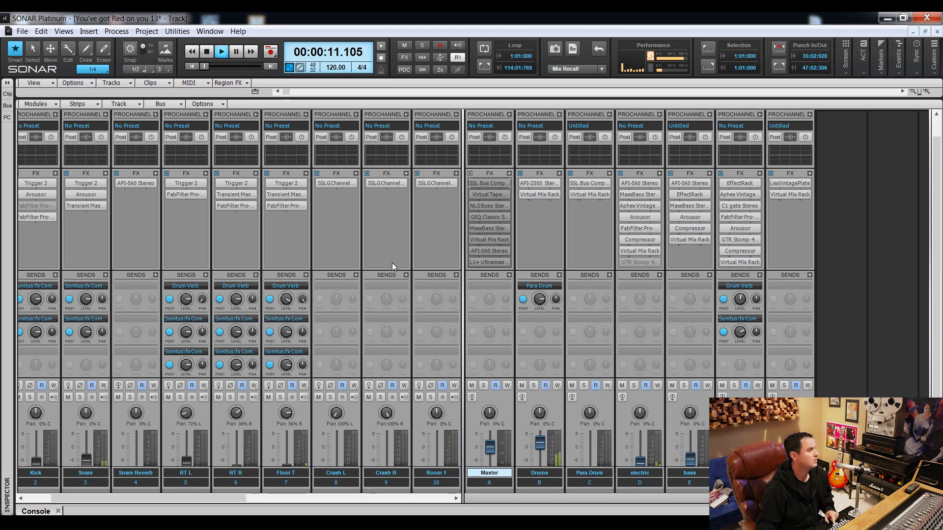
key("space")
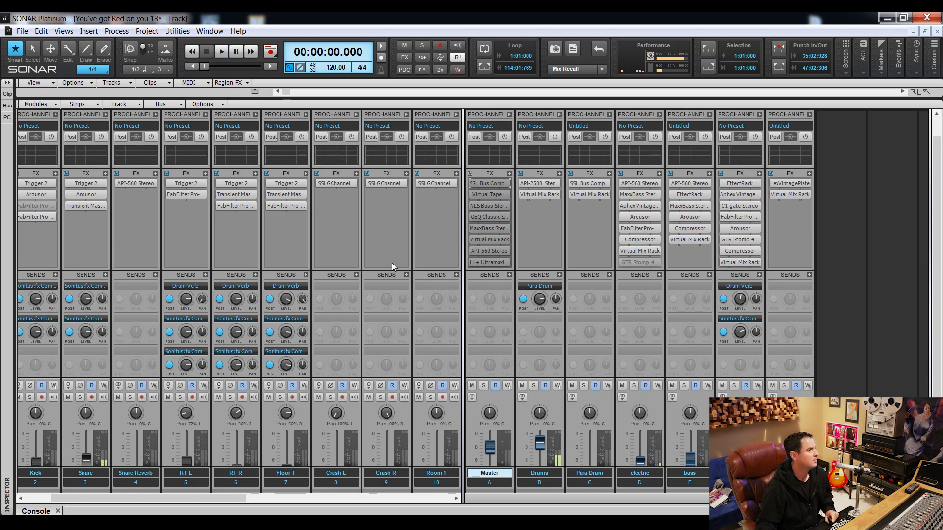
left_click(471, 175)
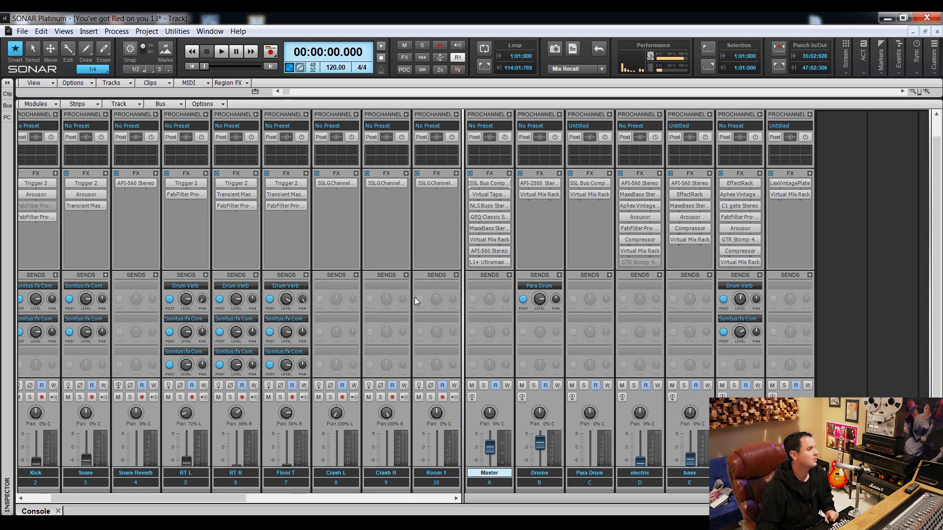
key("space")
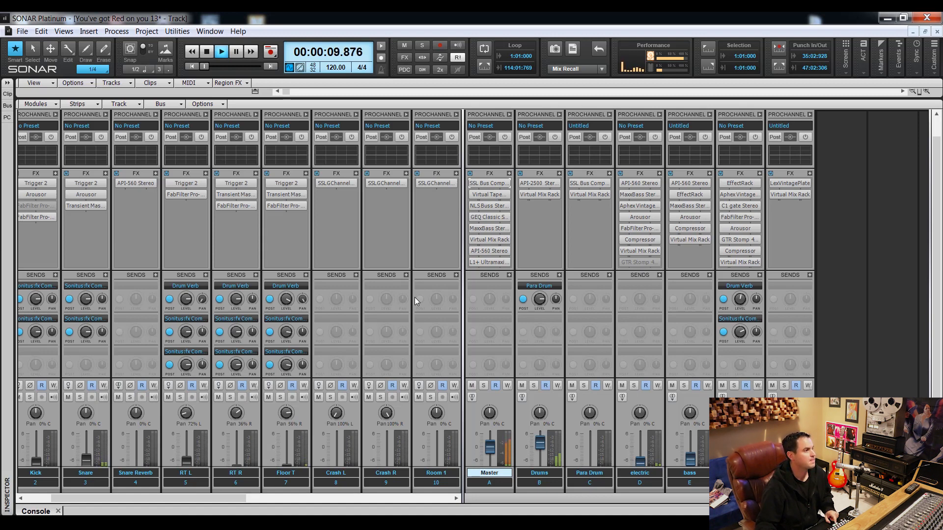
key("space")
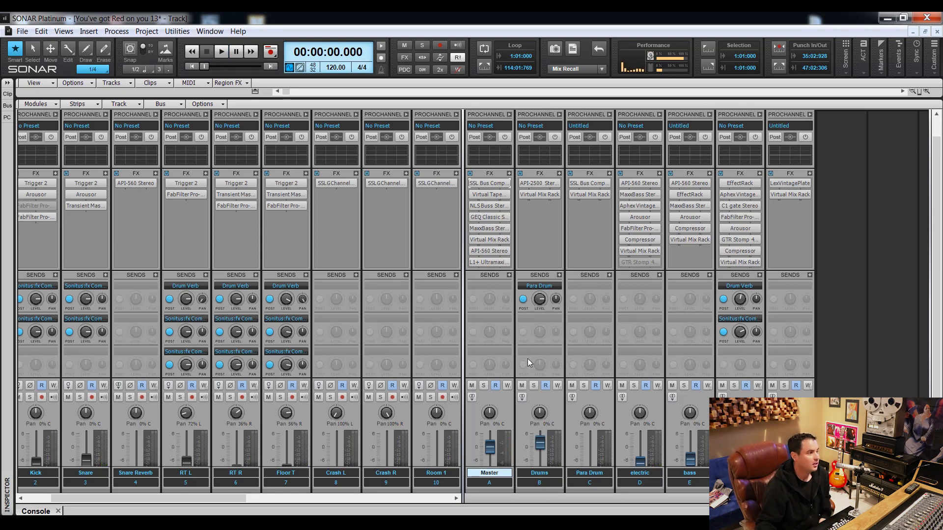
Widen the console's track strip section, solo the electric bus and play it with its effects active.
left_click_drag(240, 499, 213, 499)
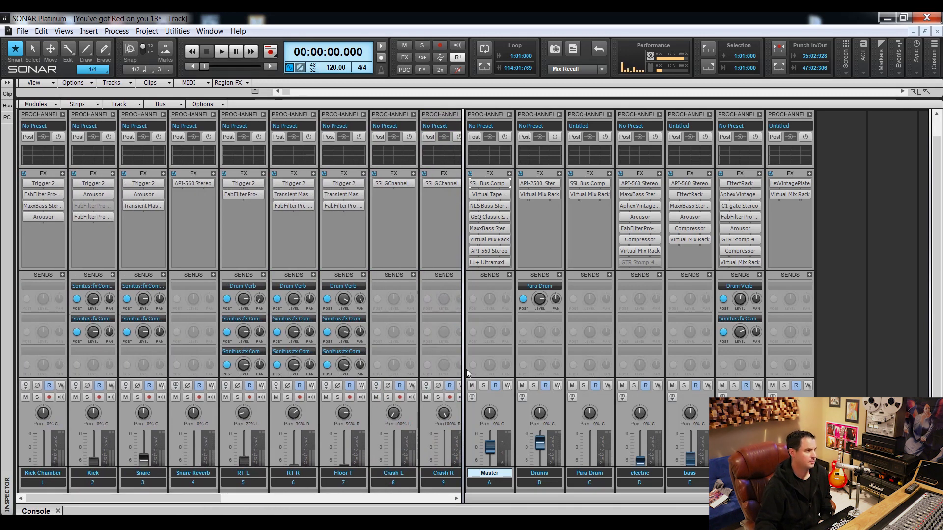
left_click_drag(464, 373, 537, 373)
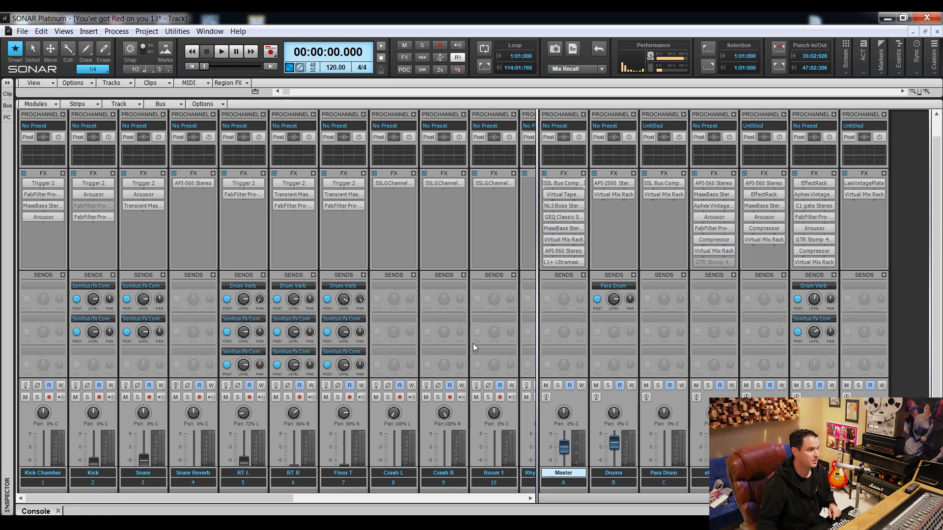
left_click(706, 387)
key("space")
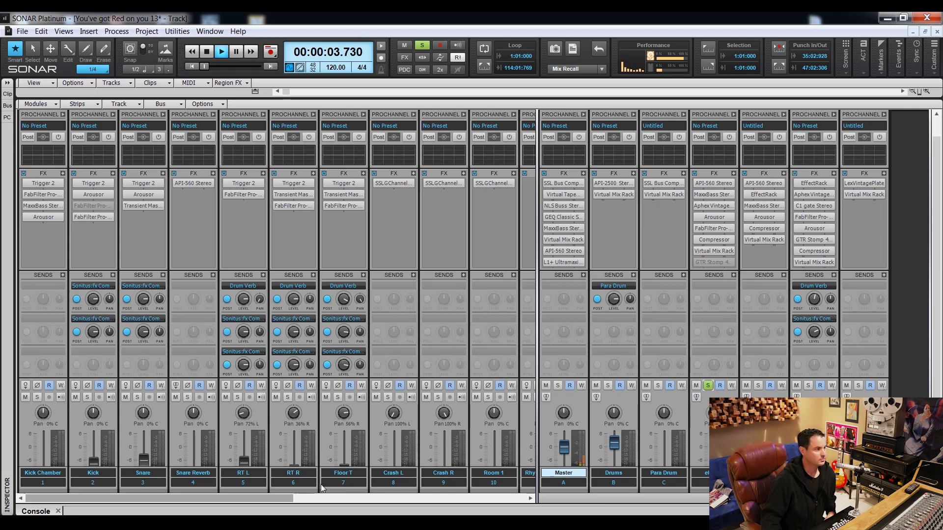
left_click_drag(937, 308, 936, 355)
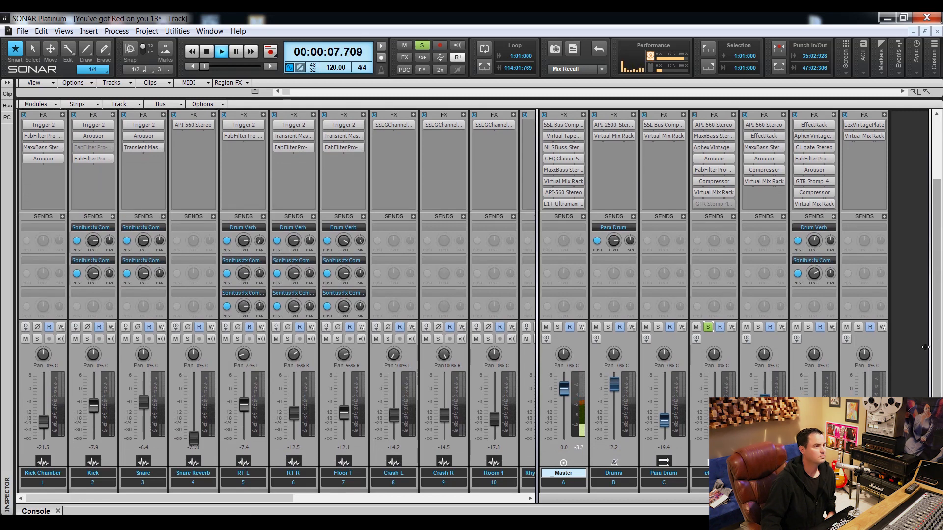
left_click_drag(268, 502, 432, 501)
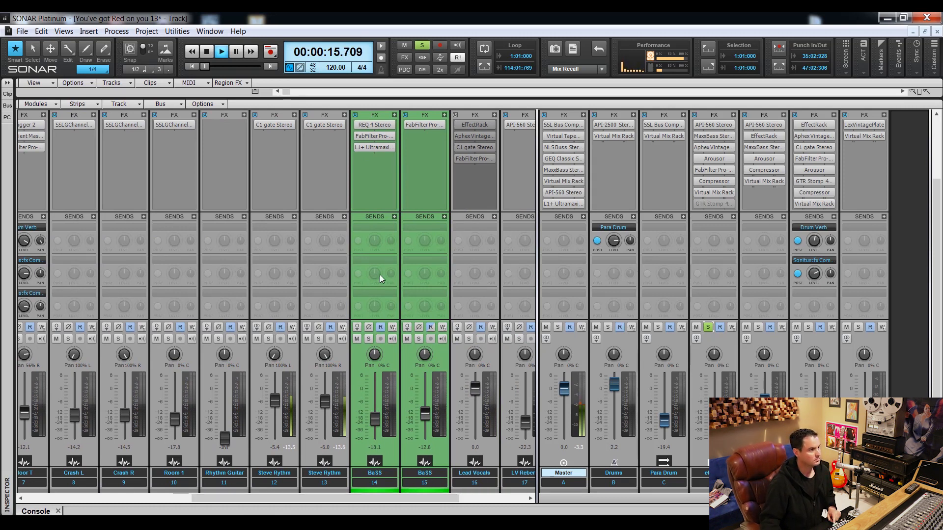
key("space")
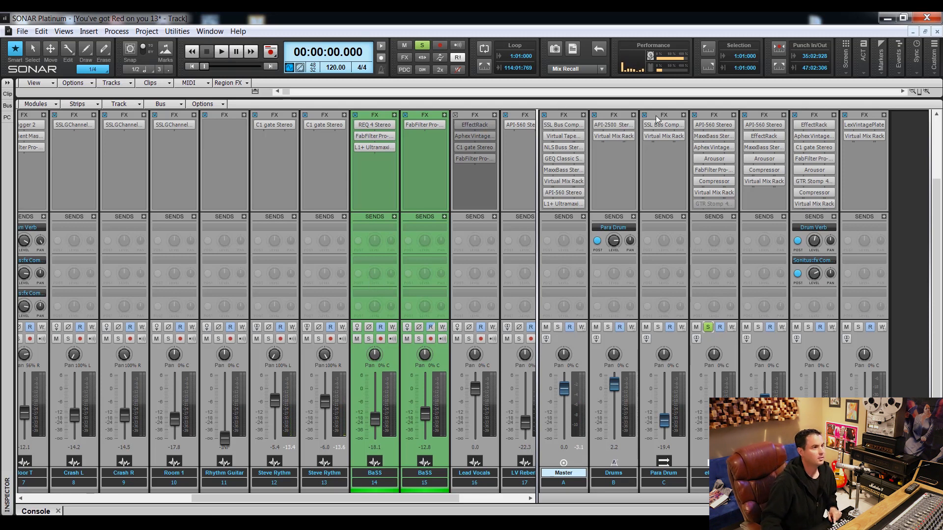
Bypass all effects and play the soloed electric bus dry from the start.
left_click(399, 58)
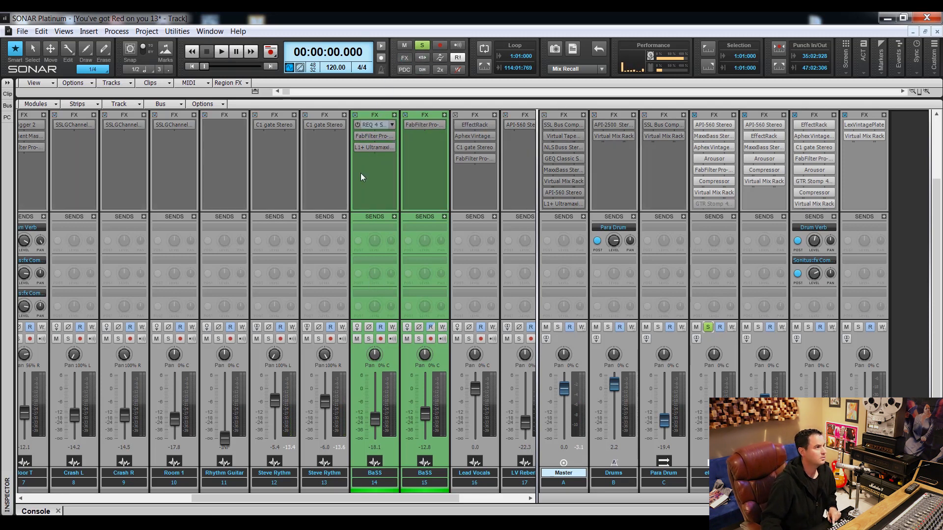
key("space")
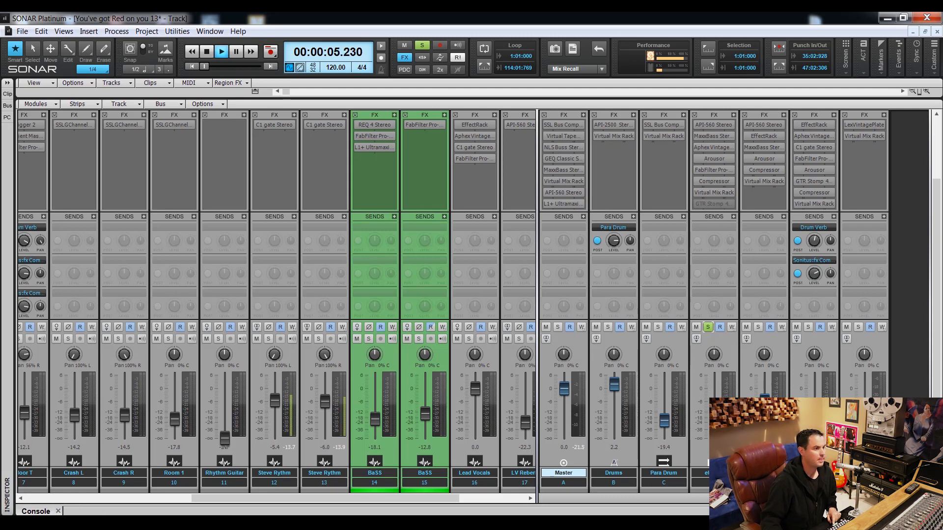
Examine the enlarged waveforms of rhythm guitar tracks 12 and 13 in the track view during playback.
key("d")
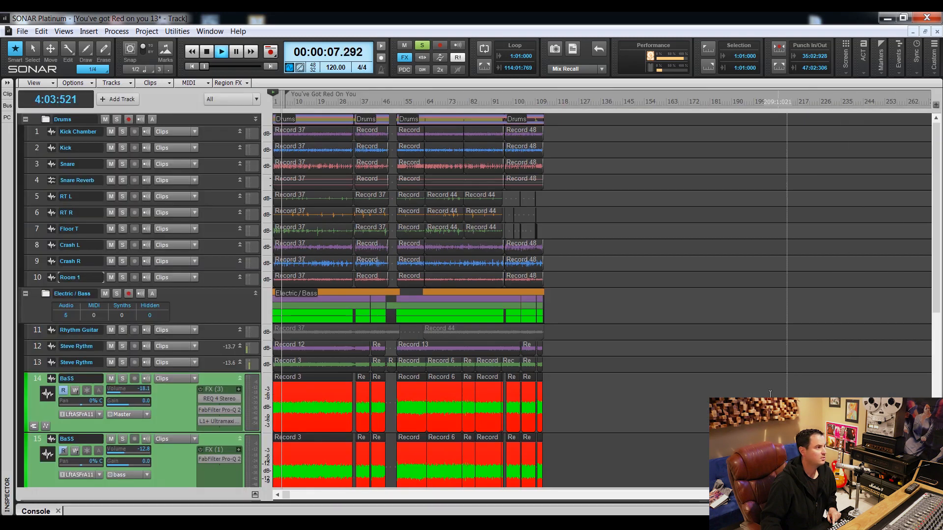
scroll(751, 394, "down", 5)
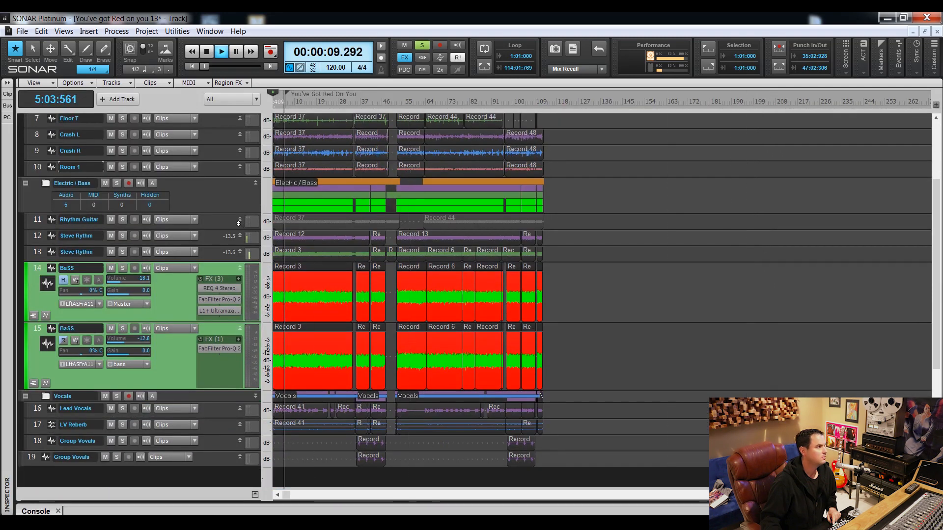
key("ctrl+Left")
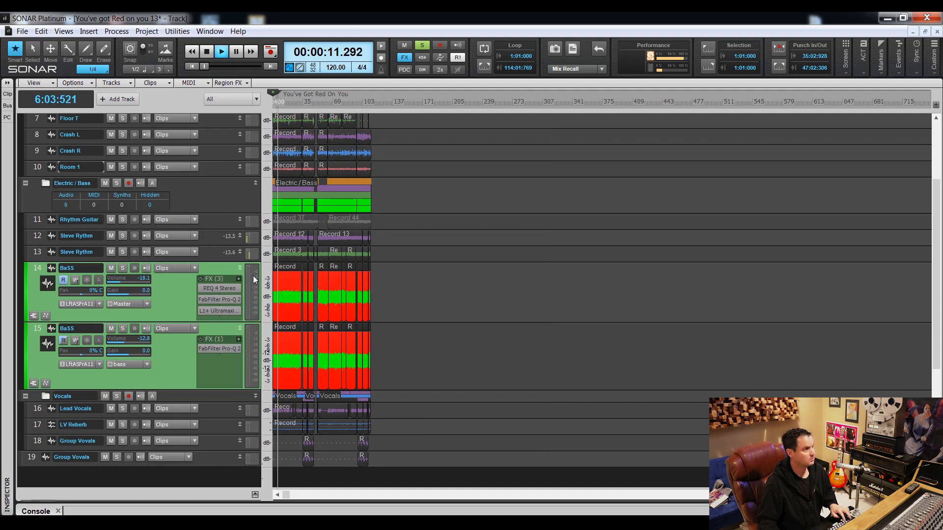
key("ctrl+Down")
key("ctrl+Down")
key("ctrl+Down")
key("ctrl+Down")
key("ctrl+Down")
key("ctrl+Down")
key("ctrl+Down")
key("ctrl+Down")
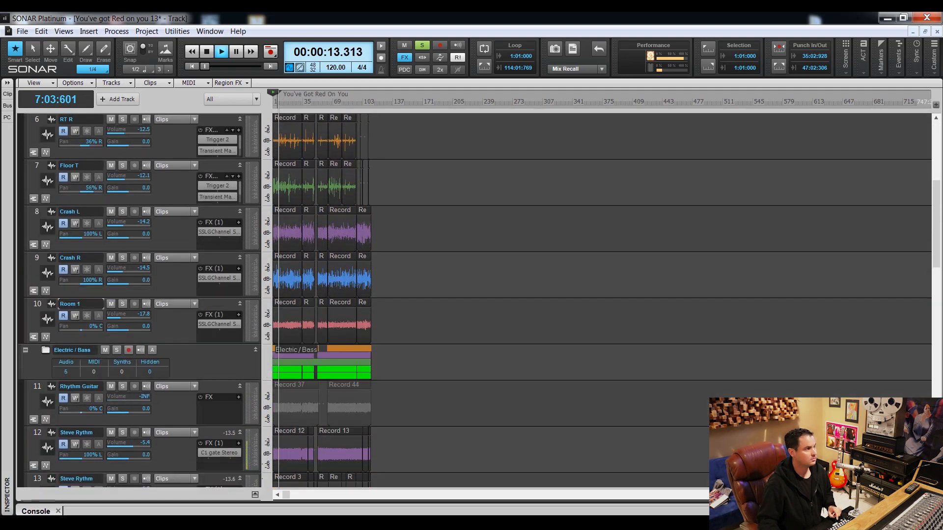
scroll(862, 265, "down", 8)
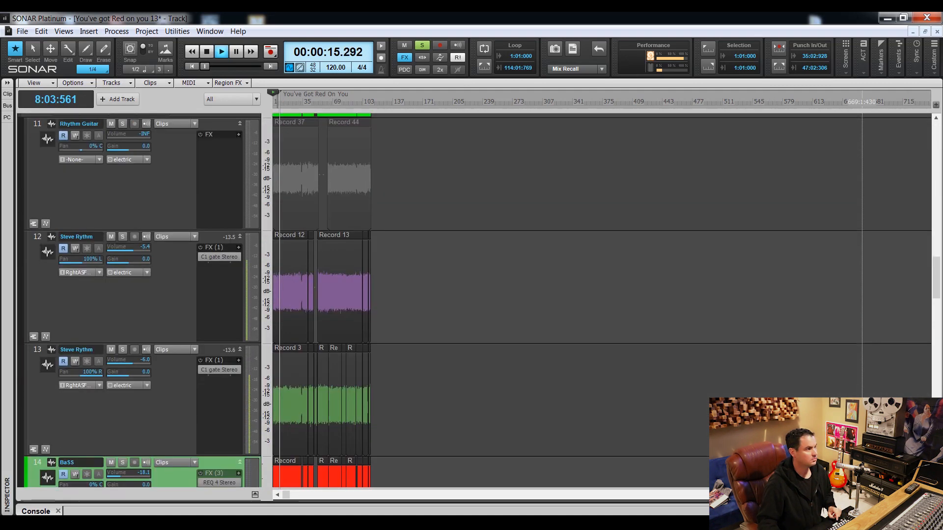
key("ctrl+Right")
key("ctrl+Right")
key("ctrl+Right")
key("ctrl+Right")
key("ctrl+Right")
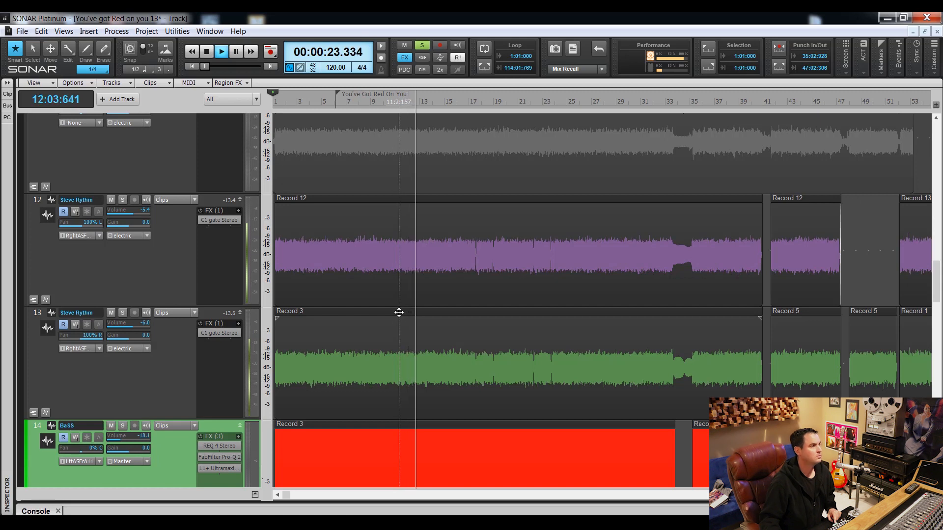
key("space")
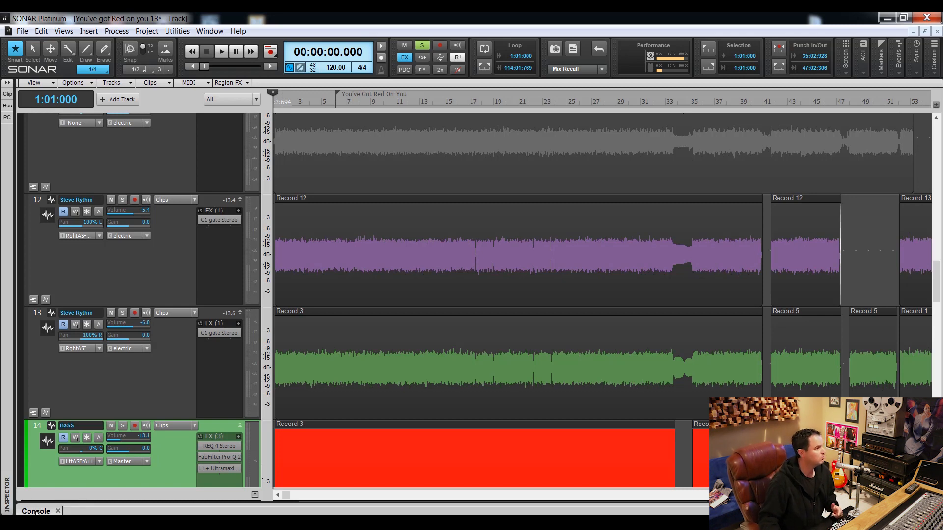
Return to the console and re-enable all effects in the project.
left_click(36, 511)
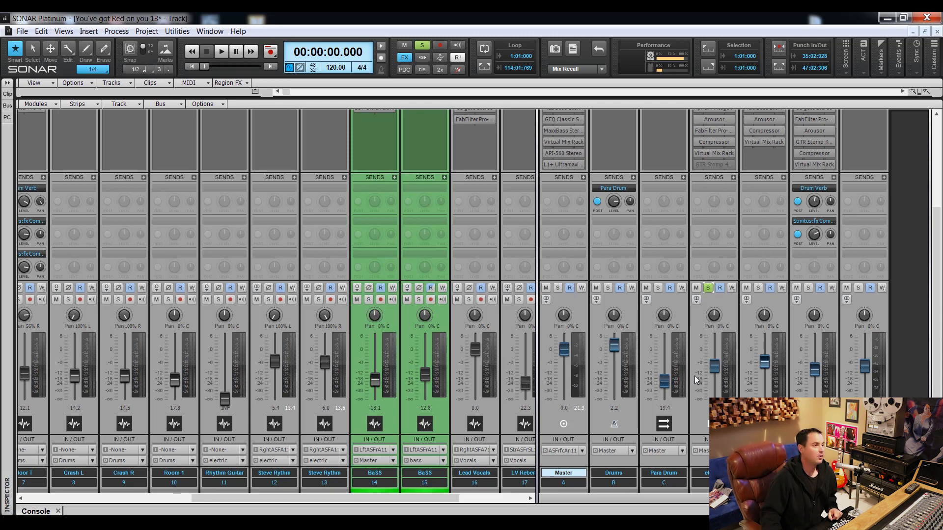
scroll(931, 314, "up", 3)
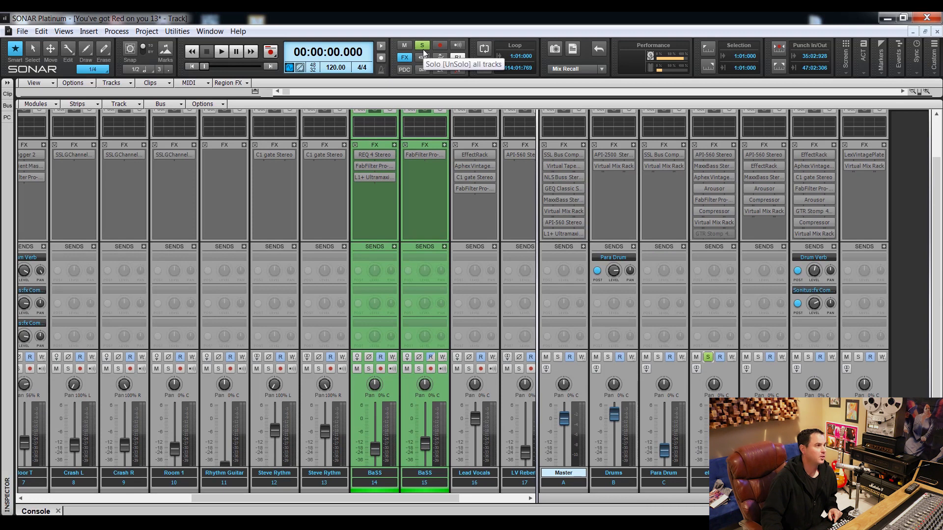
left_click(406, 59)
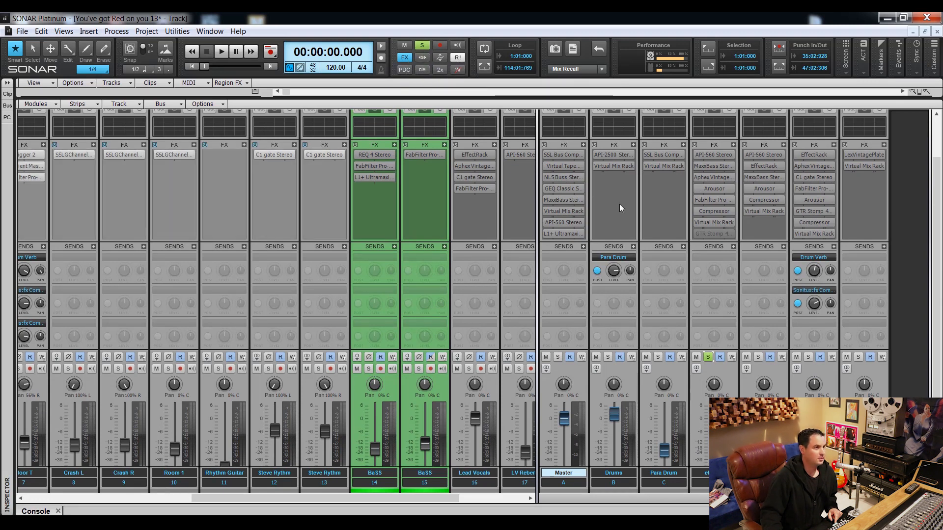
Bypass every plug-in on the electric bus except the API-560 Stereo equalizer.
left_click(696, 210)
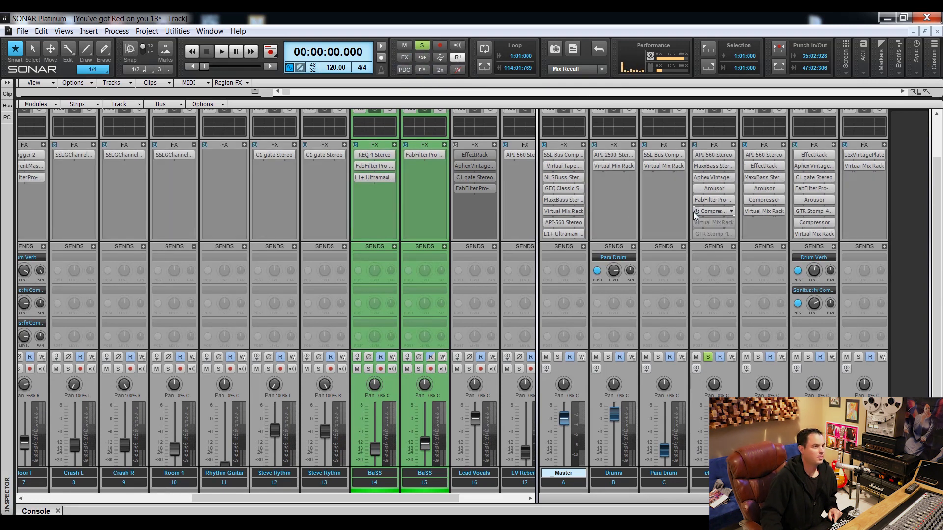
left_click(695, 200)
left_click(695, 189)
left_click(695, 177)
left_click(695, 166)
Open the electric bus's API-560 Stereo equalizer and place its window clear of the bus effects racks.
double_click(713, 155)
left_click_drag(91, 24, 240, 80)
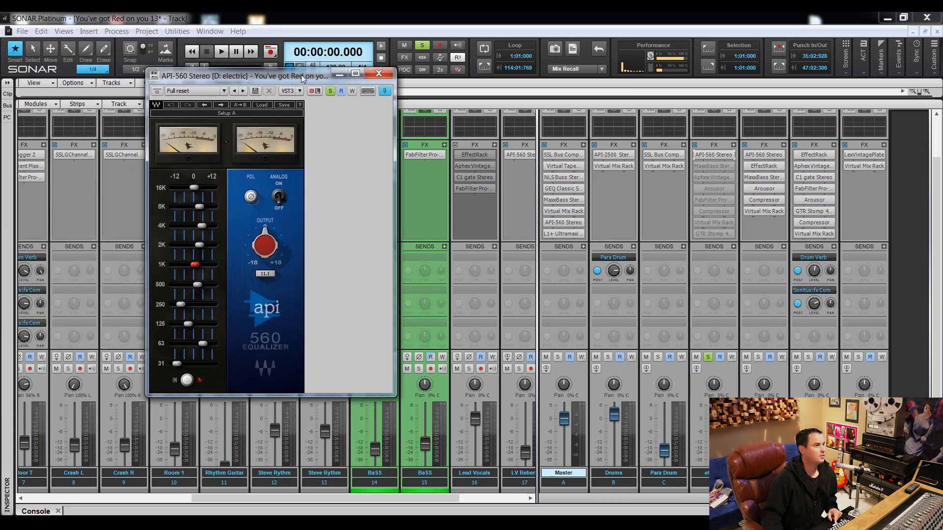
left_click_drag(301, 80, 693, 102)
mouse_move(303, 497)
left_mouse_down()
mouse_move(391, 499)
mouse_move(314, 498)
left_mouse_up()
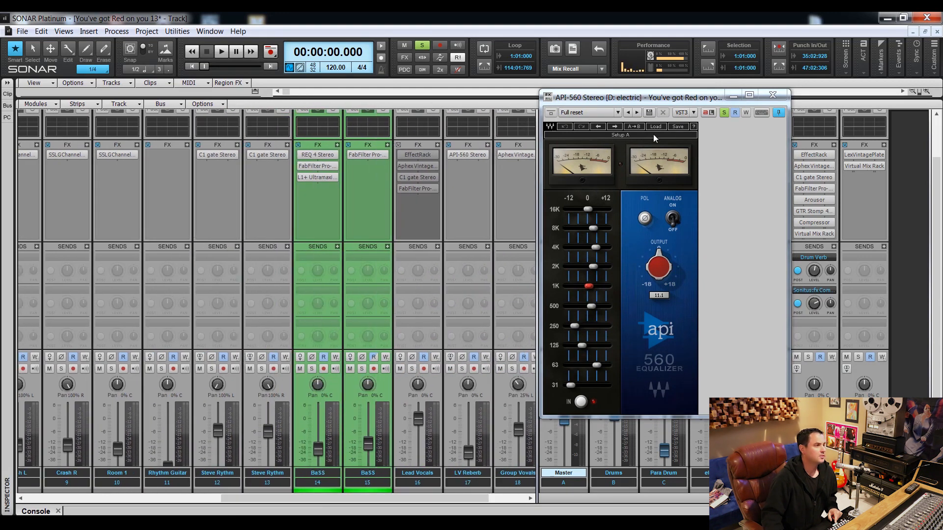
left_click_drag(679, 102, 456, 100)
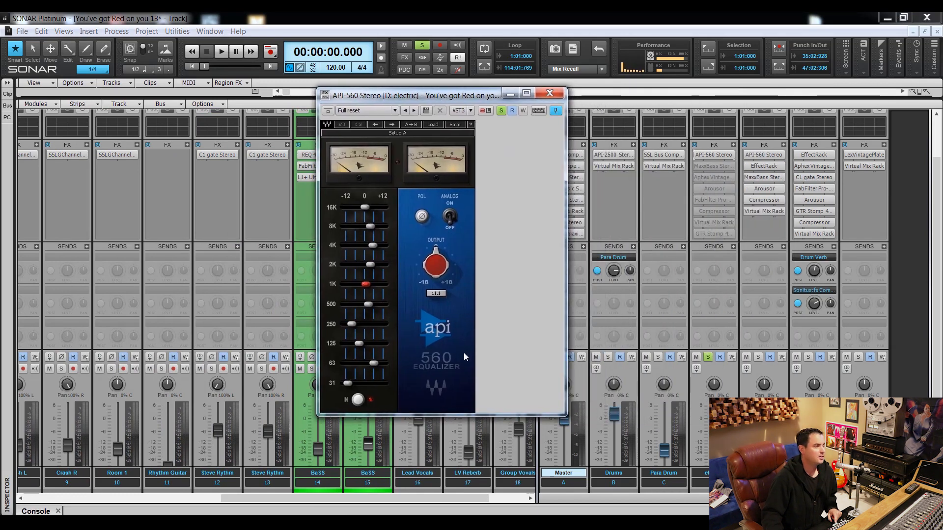
Play the soloed electric bus while toggling the API-560 Stereo equalizer's bypass to compare its effect.
key("space")
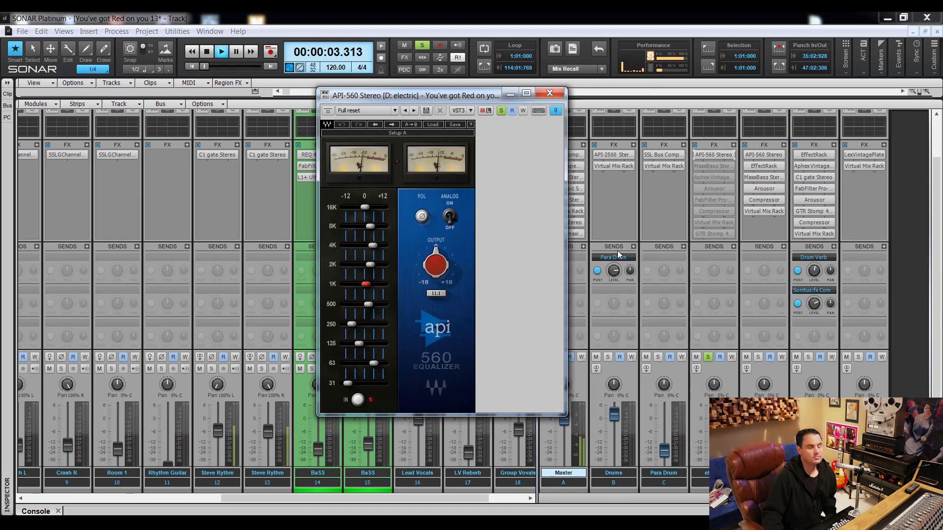
left_click(696, 157)
left_click(696, 156)
left_click(696, 156)
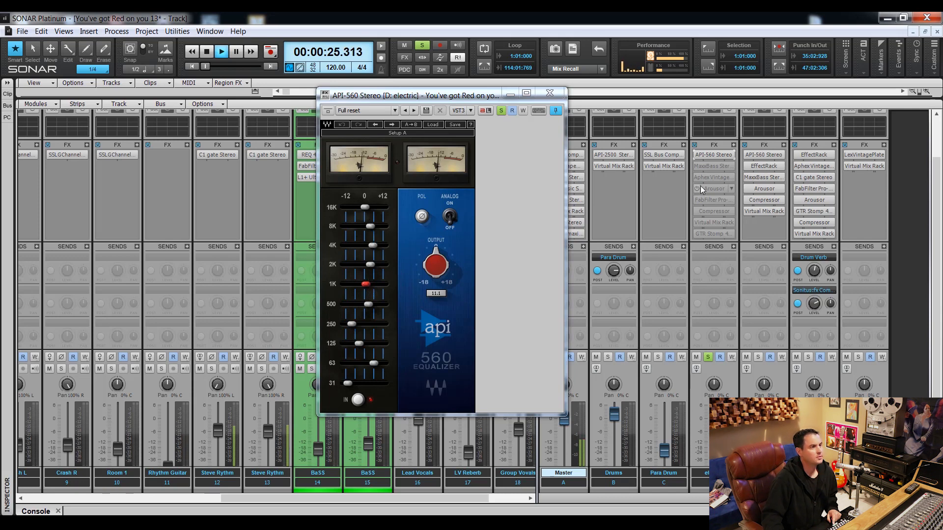
Open MaxxBass Stereo on the electric bus, take it out of bypass, and move its window clear of the transport controls.
double_click(706, 166)
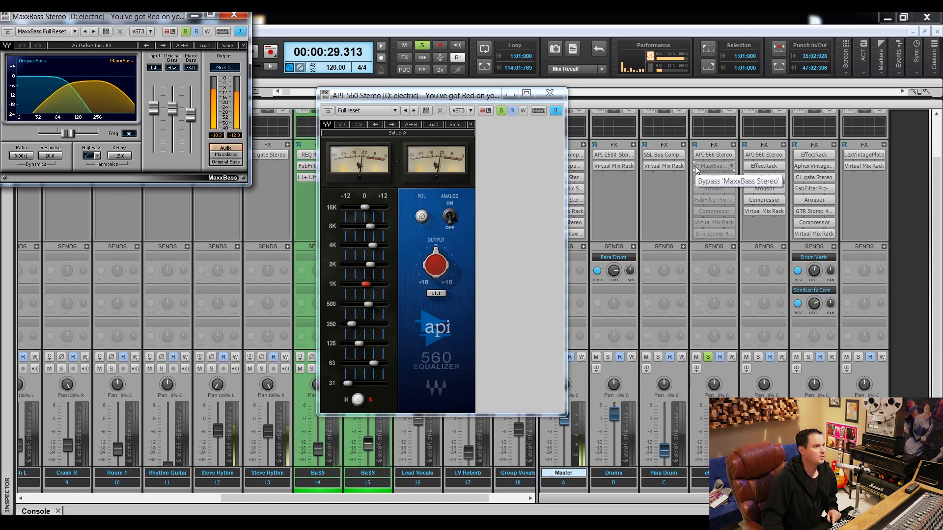
left_click(694, 166)
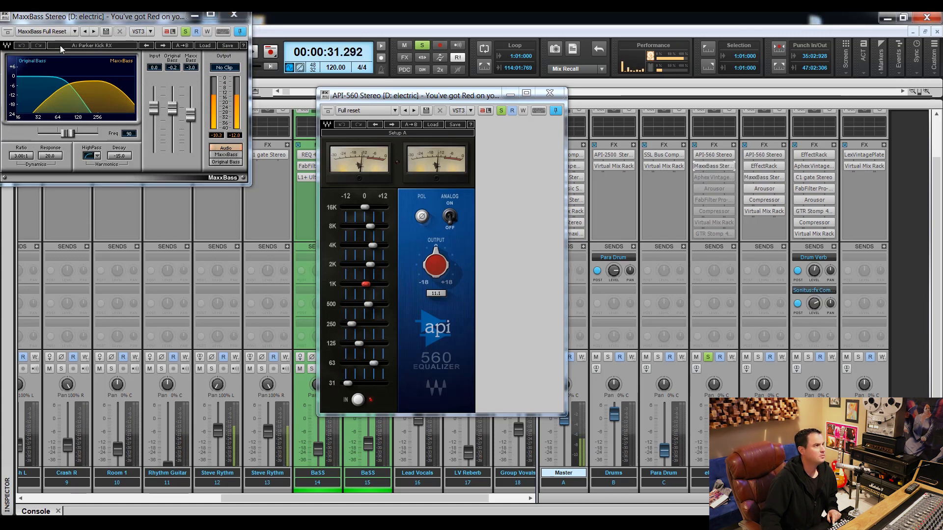
left_click_drag(114, 19, 159, 125)
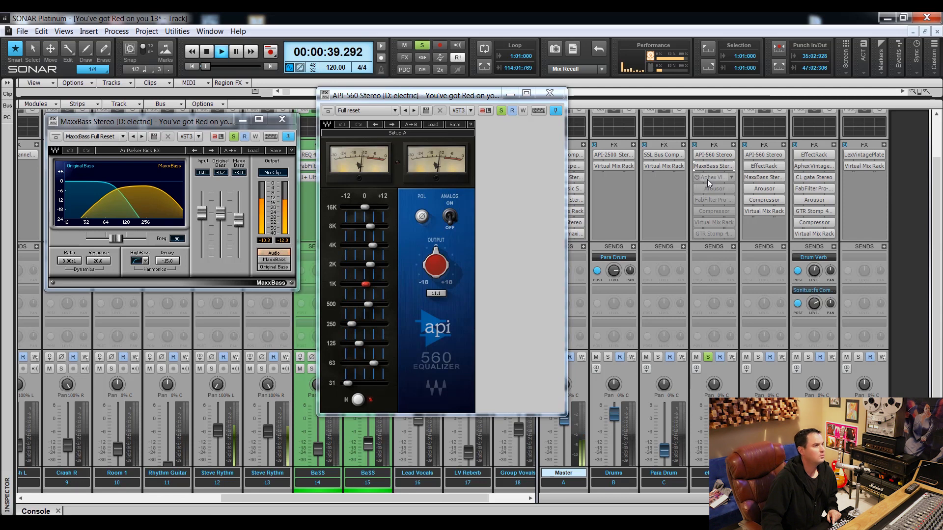
Open the electric bus's Aphex Vintage Exciter, compare its bypassed and active sound, and leave it enabled.
double_click(707, 178)
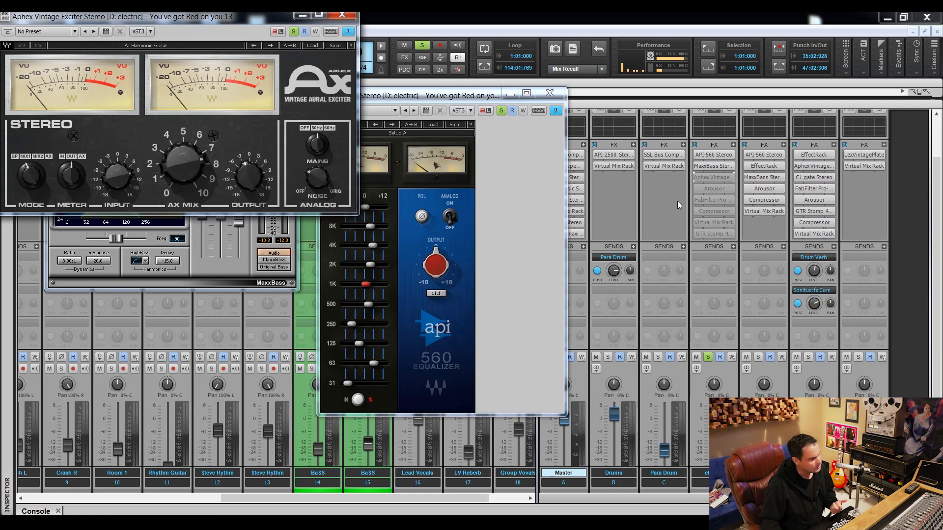
left_click(694, 179)
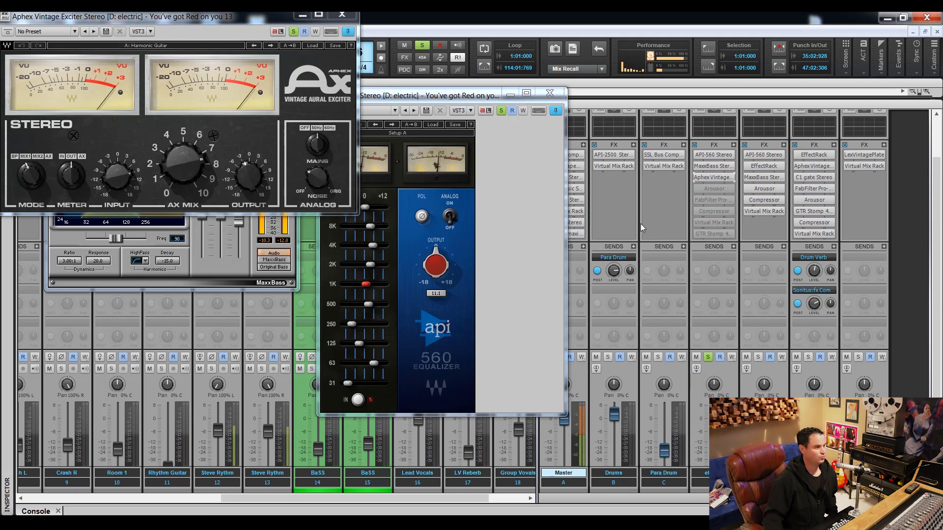
left_click(695, 178)
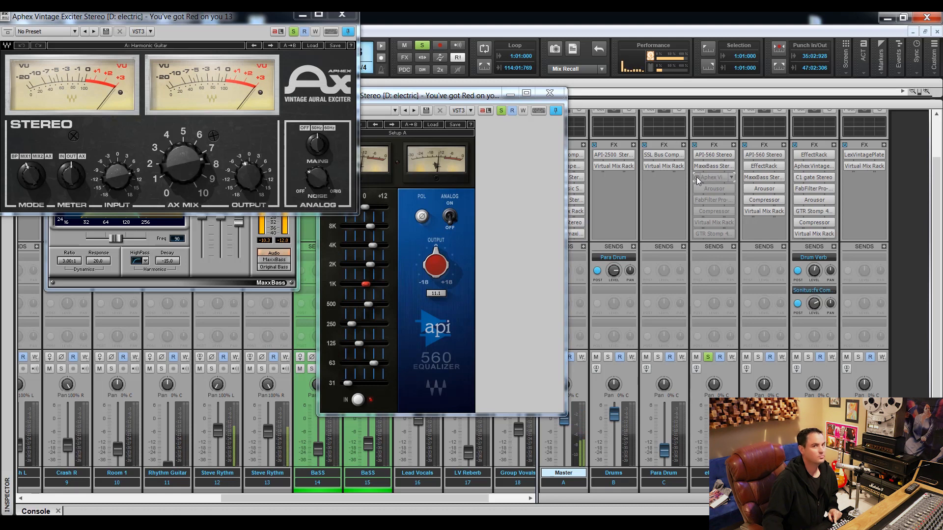
left_click(696, 177)
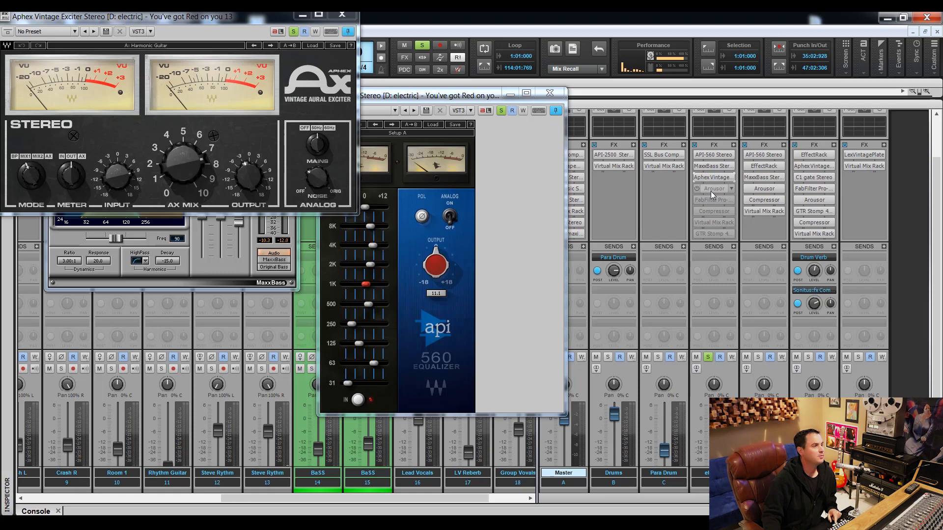
Open the electric bus's Arousor, compare it bypassed and active, leave it enabled, and reposition its window.
double_click(711, 190)
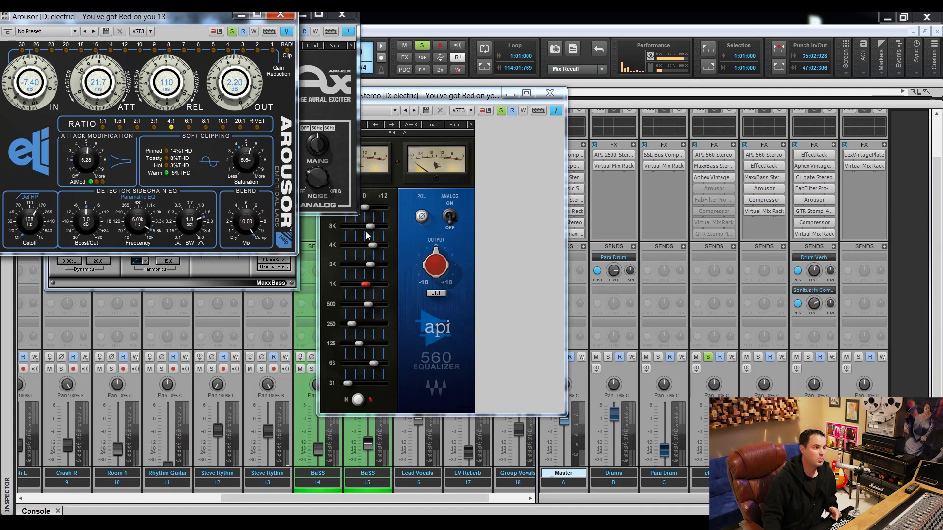
left_click(696, 190)
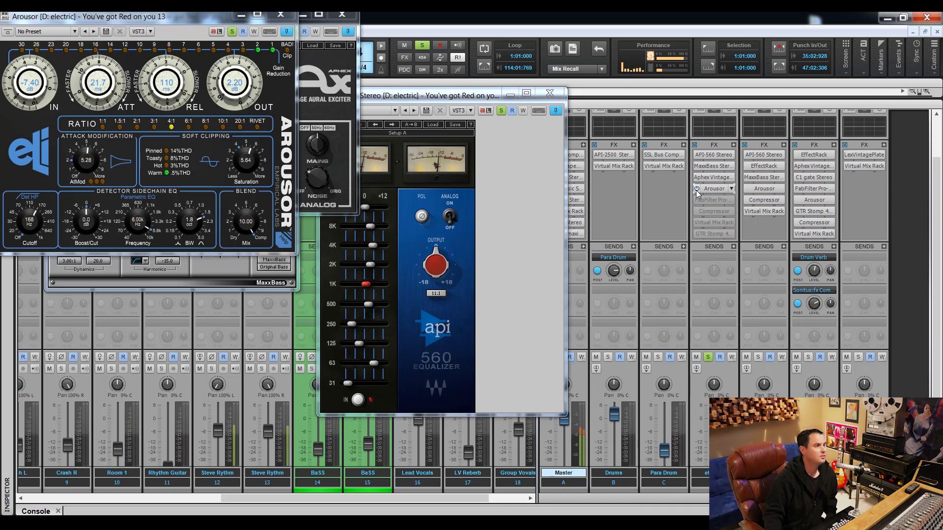
left_click(696, 189)
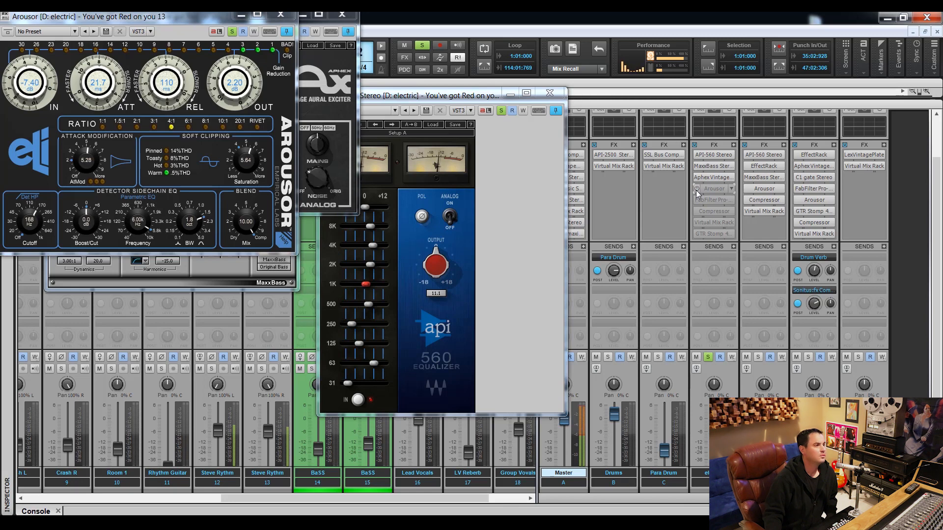
left_click(696, 189)
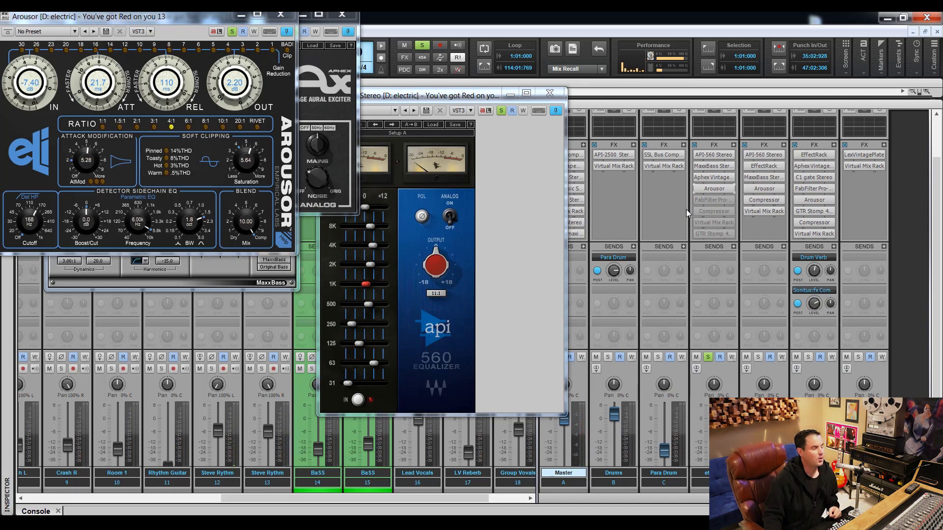
left_click_drag(203, 17, 233, 102)
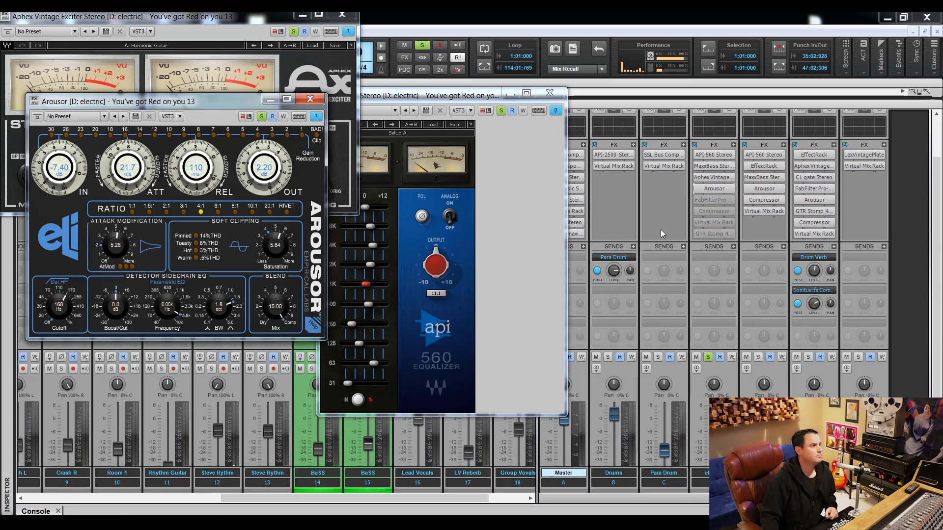
Open FabFilter Pro-Q 2 on the electric bus and compare its bypassed and active sound during playback, leaving it enabled.
double_click(709, 201)
left_click_drag(216, 15, 275, 55)
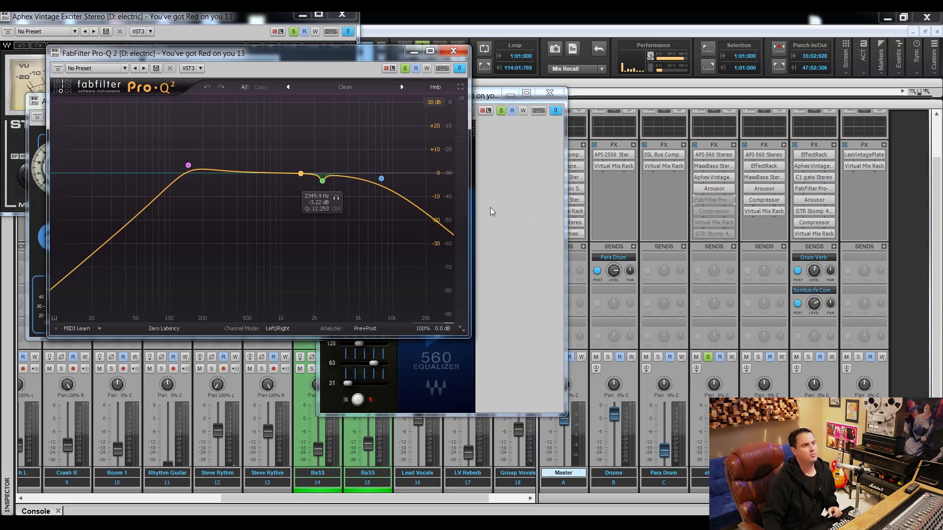
left_click(696, 200)
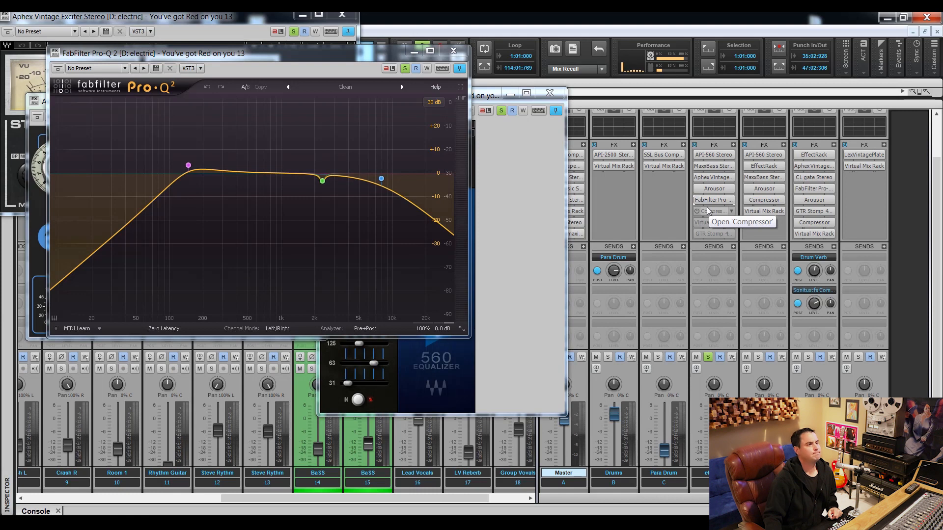
key("space")
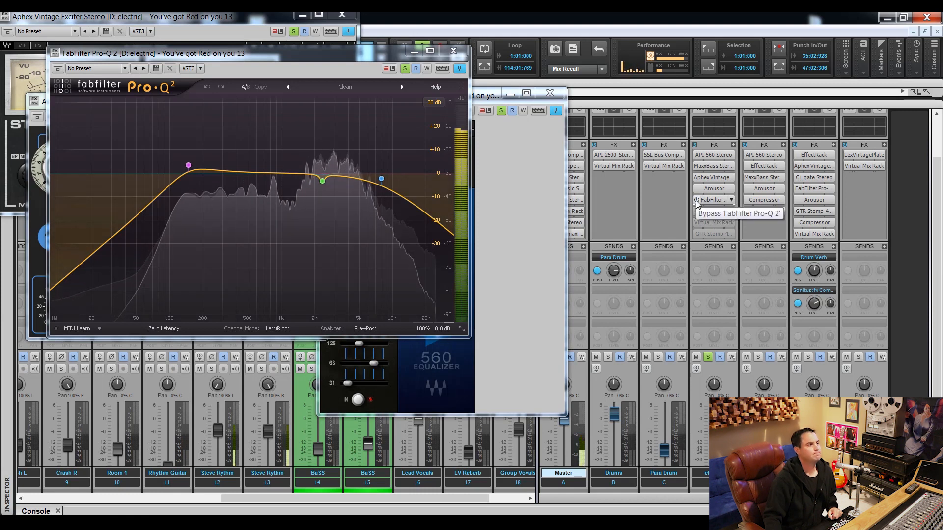
left_click(696, 200)
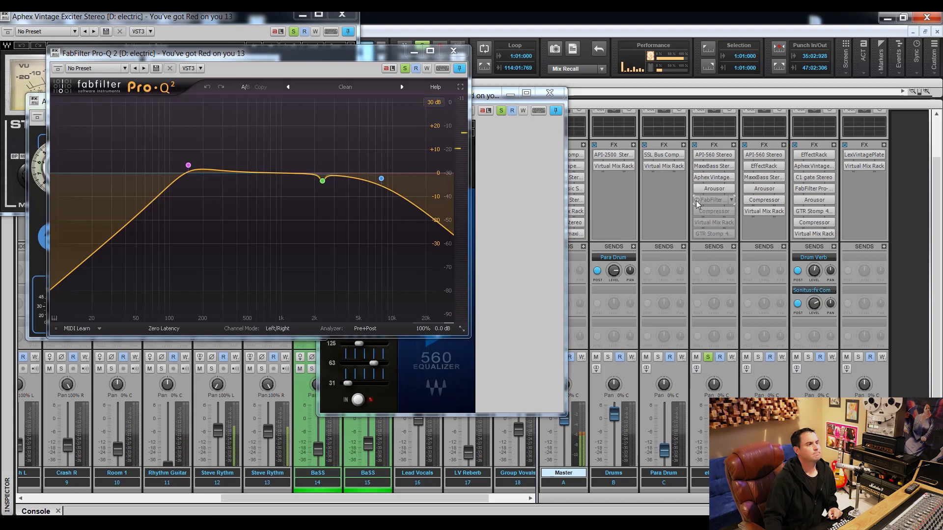
left_click(697, 200)
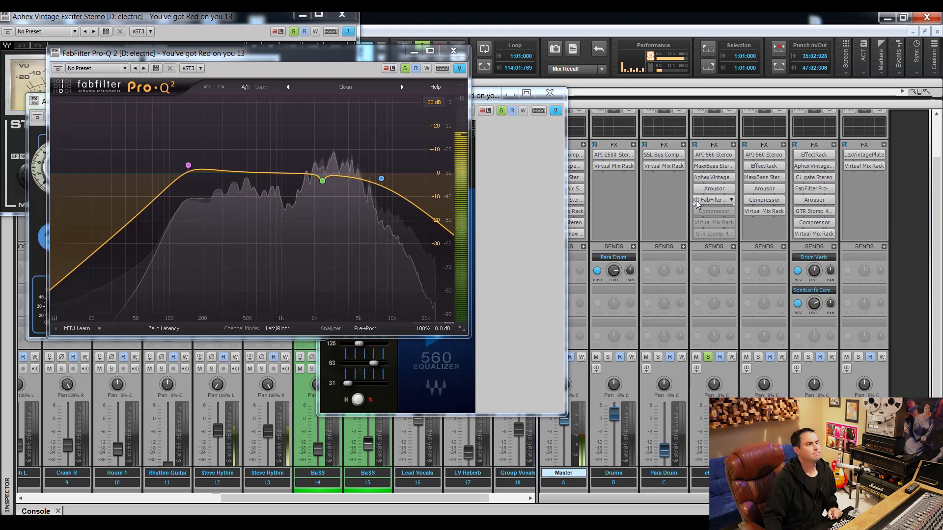
Boost Pro-Q 2's narrow bell band to about +18 dB and sweep it up to about 4023 Hz, and undo both changes.
left_click(336, 197)
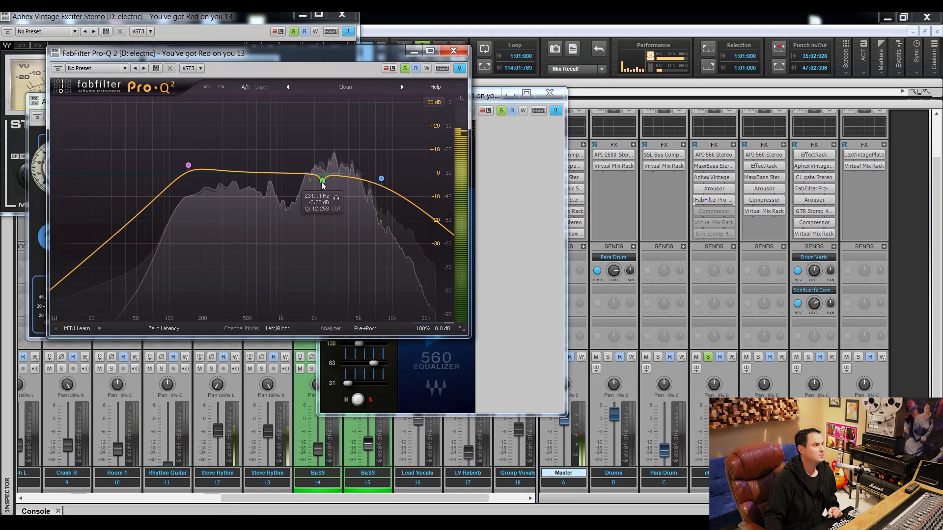
left_click(322, 183)
left_click_drag(323, 281, 338, 219)
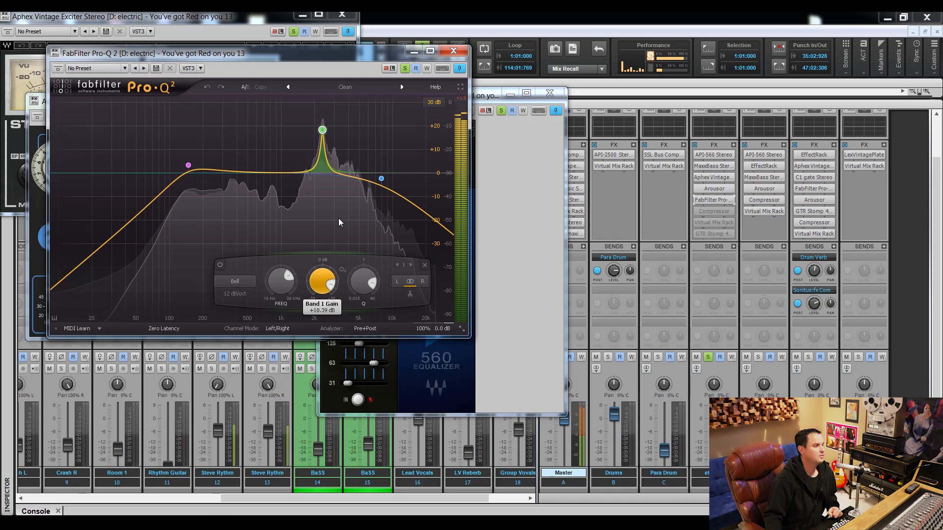
left_click_drag(322, 130, 348, 136)
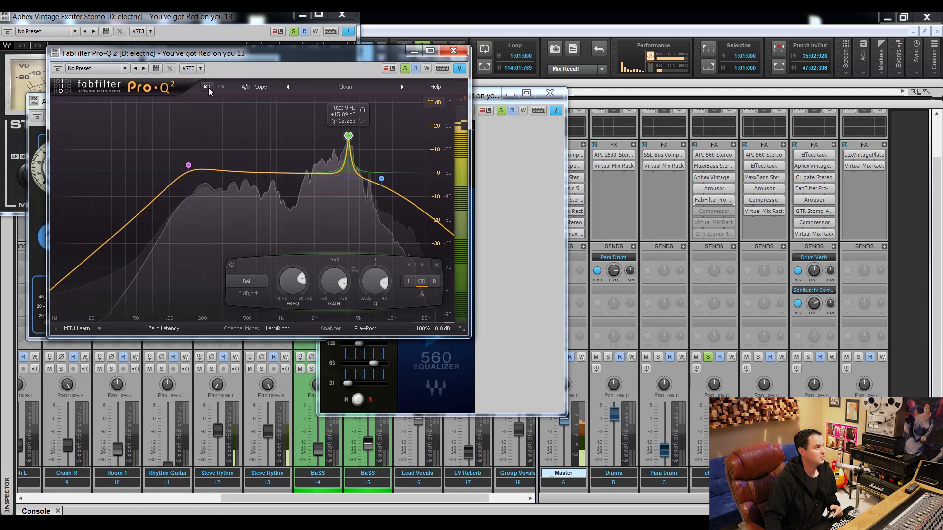
left_click(208, 88)
left_click(208, 87)
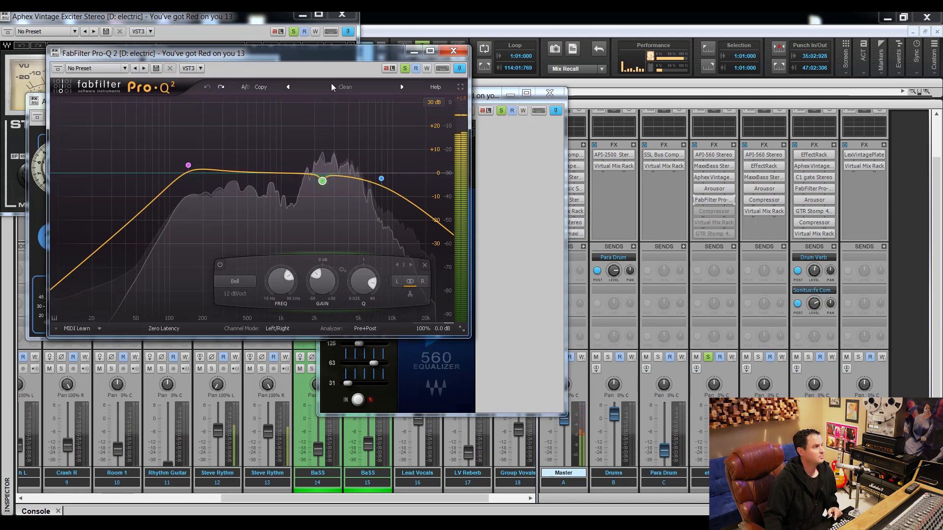
Play the electric bus while toggling Pro-Q 2's High Cut band off and on to compare its effect.
left_click(381, 179)
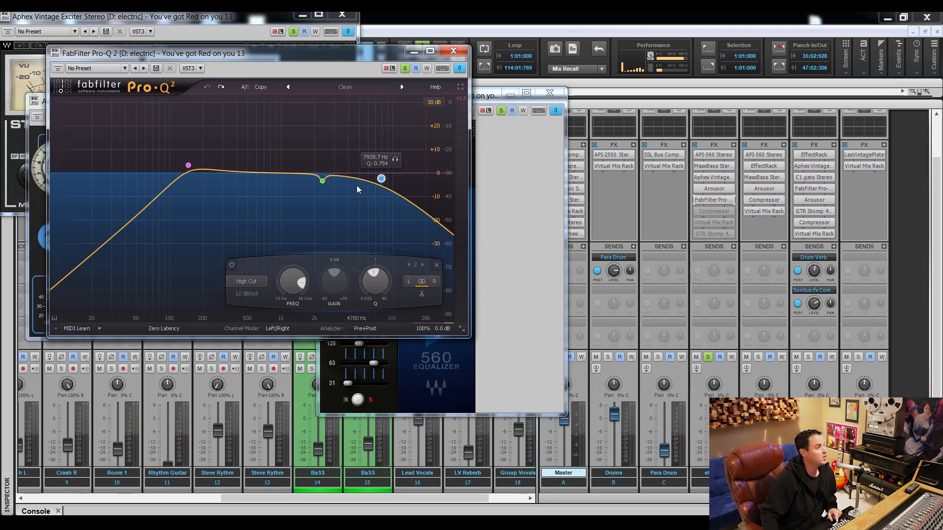
key("space")
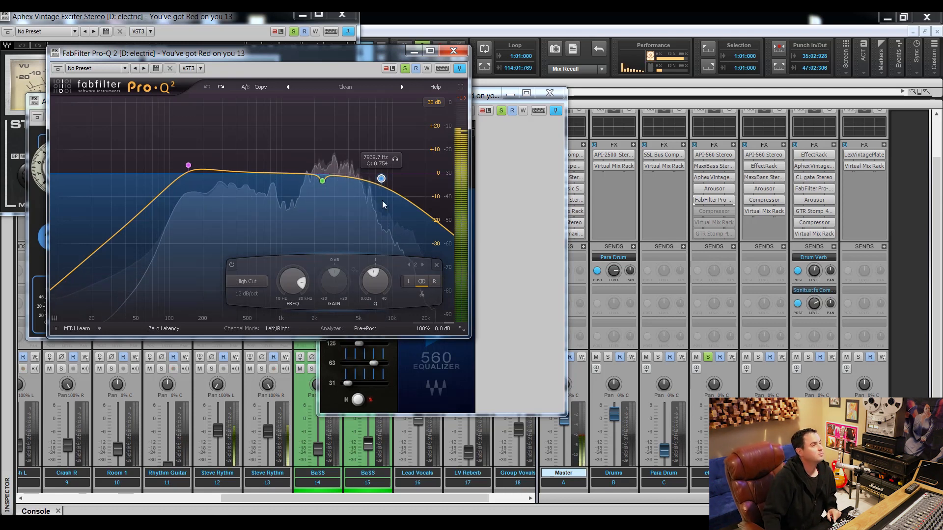
left_click(232, 265)
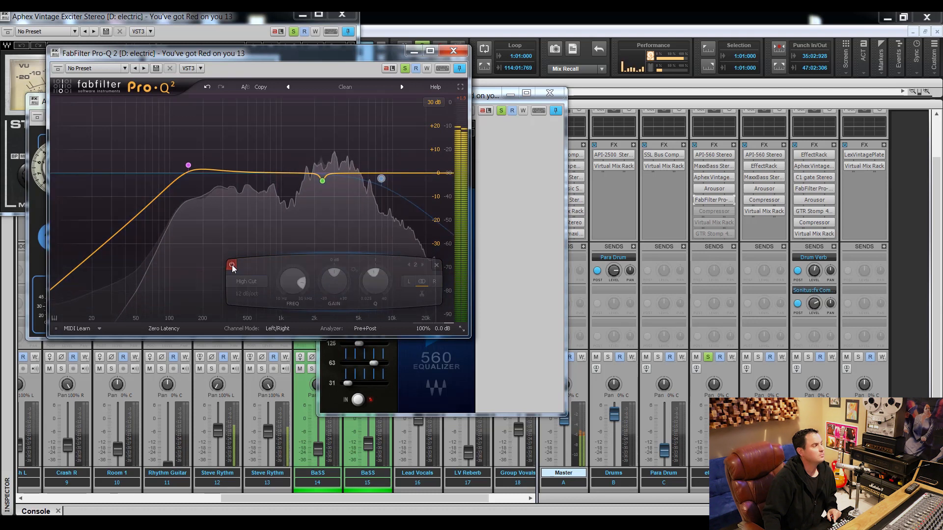
left_click(232, 265)
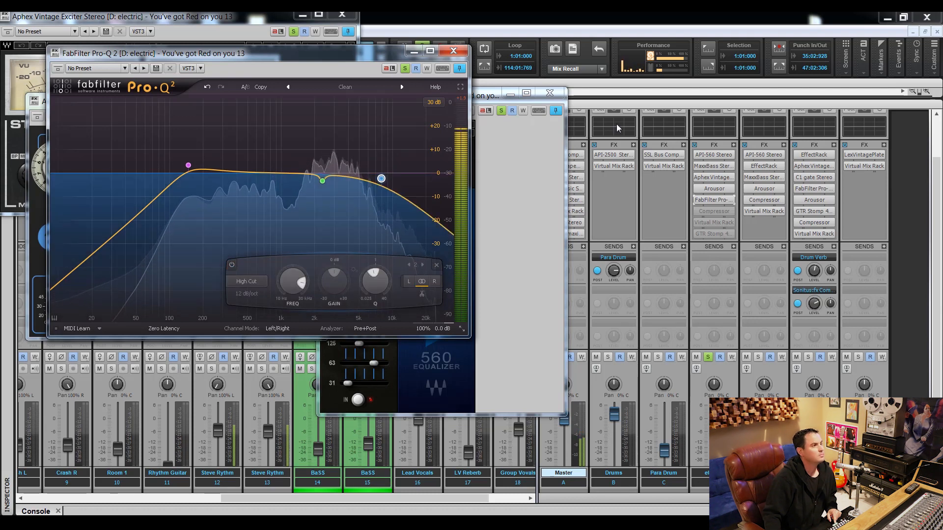
Close all open plug-in windows of the electric bus.
left_click(453, 51)
left_click(344, 17)
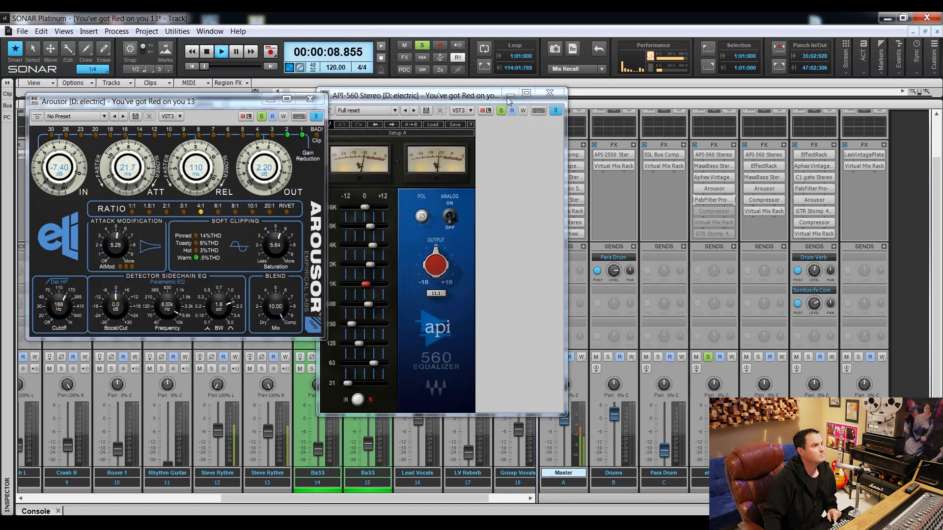
left_click(549, 93)
left_click(310, 99)
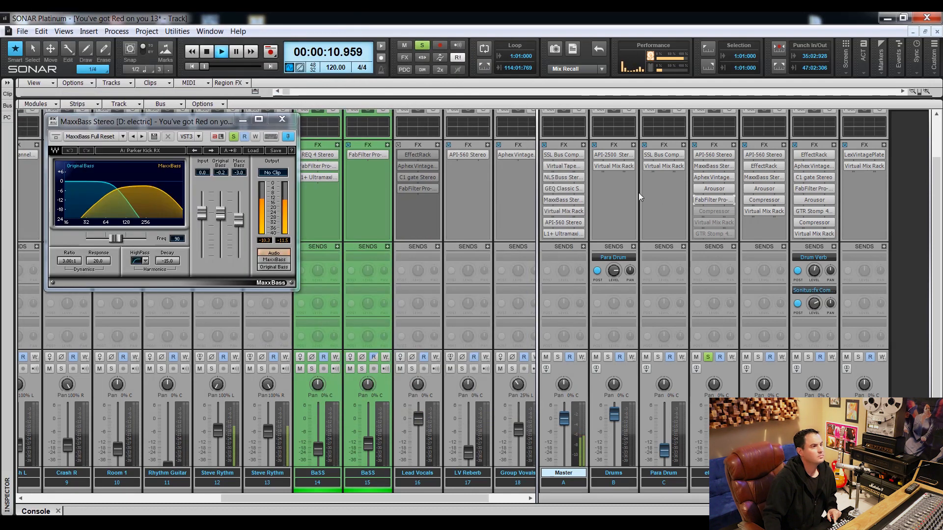
left_click(282, 119)
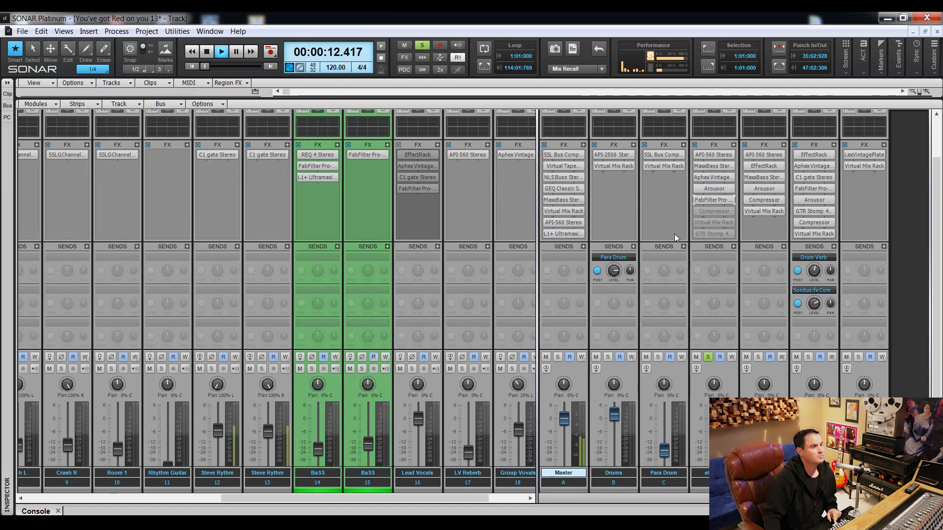
Take the electric bus's Compressor out of bypass and open its window.
left_click(696, 212)
left_click(708, 214)
double_click(708, 215)
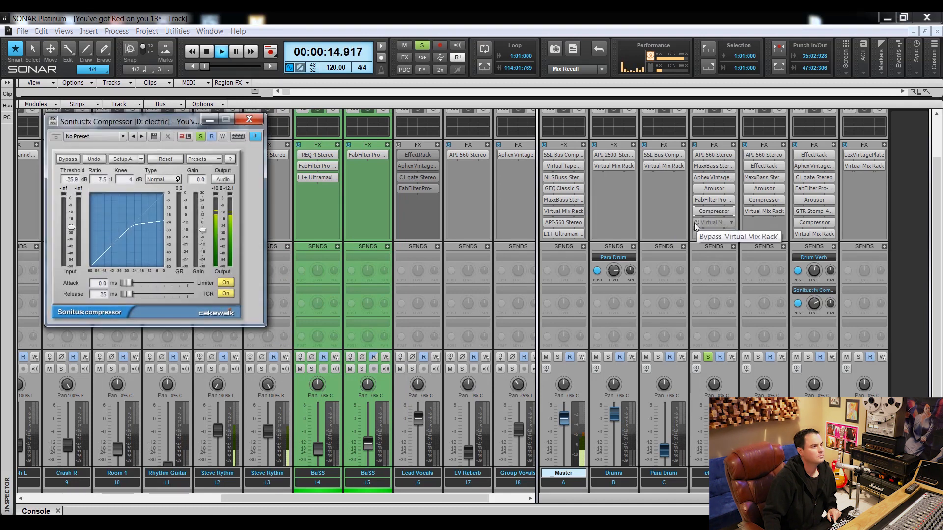
Take the electric bus's Virtual Mix Rack out of bypass, open its window, and stop playback.
left_click(694, 223)
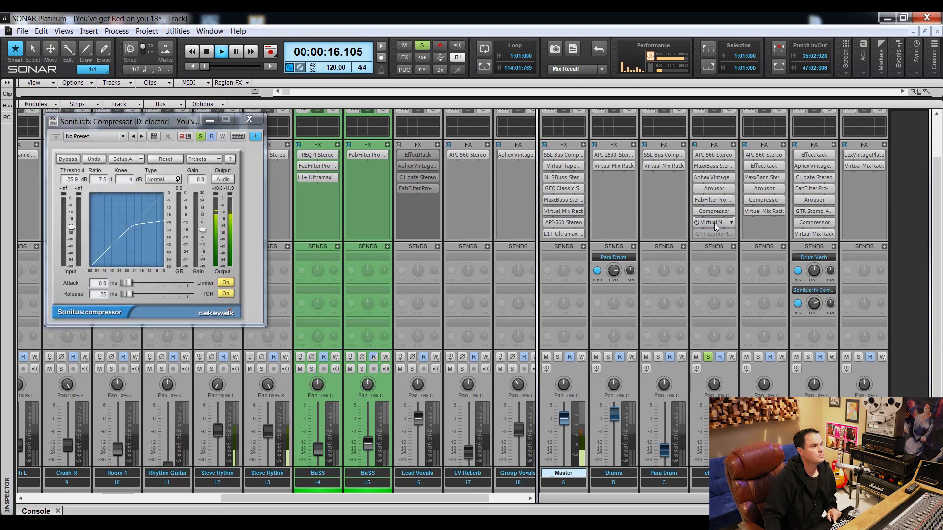
double_click(714, 223)
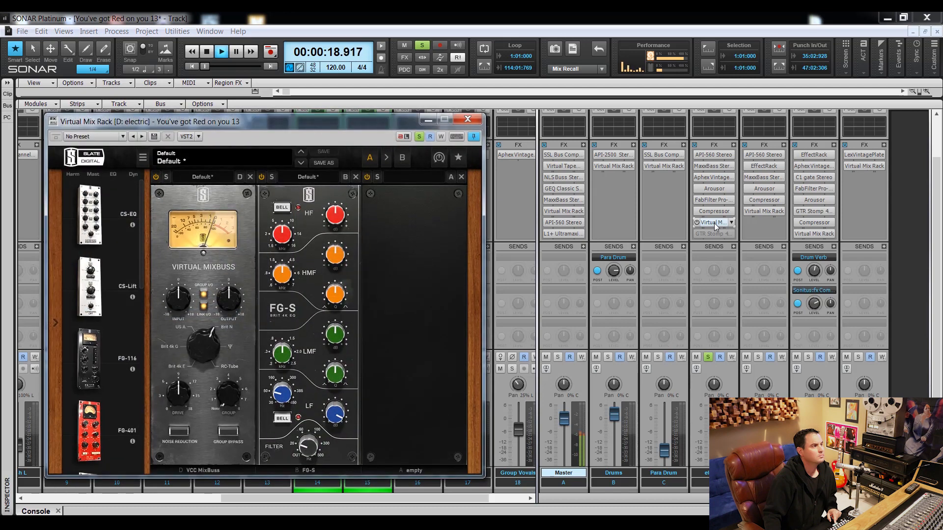
key("space")
View the electric bus's Compressor, close its window, and move the Virtual Mix Rack window to a clear spot.
double_click(714, 212)
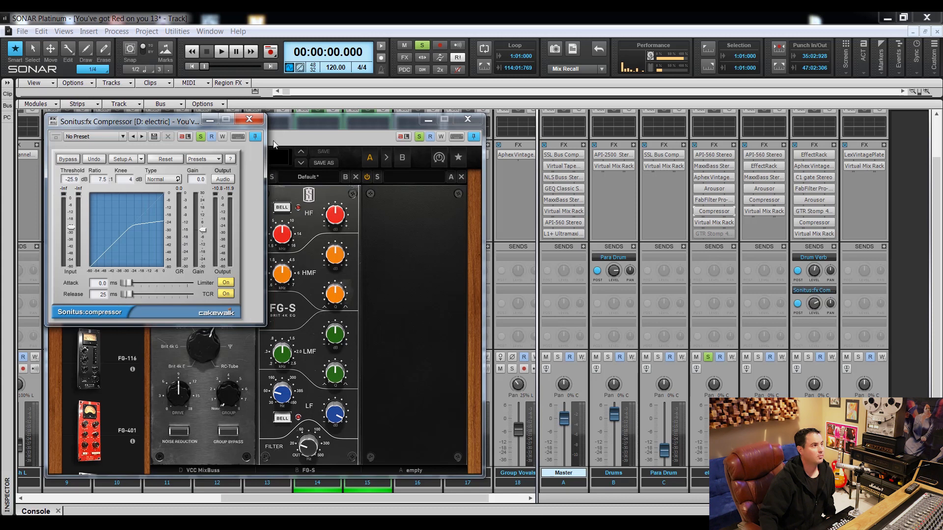
left_click(248, 120)
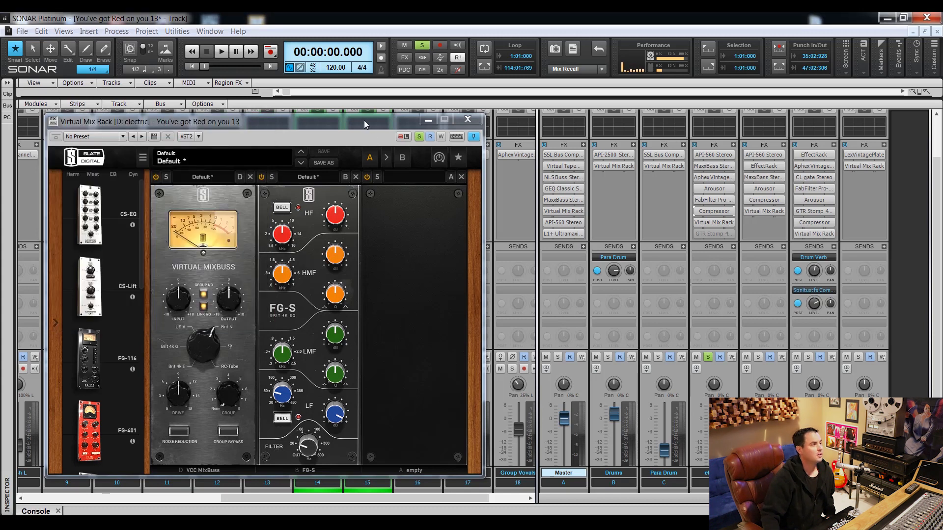
left_click_drag(365, 128, 371, 88)
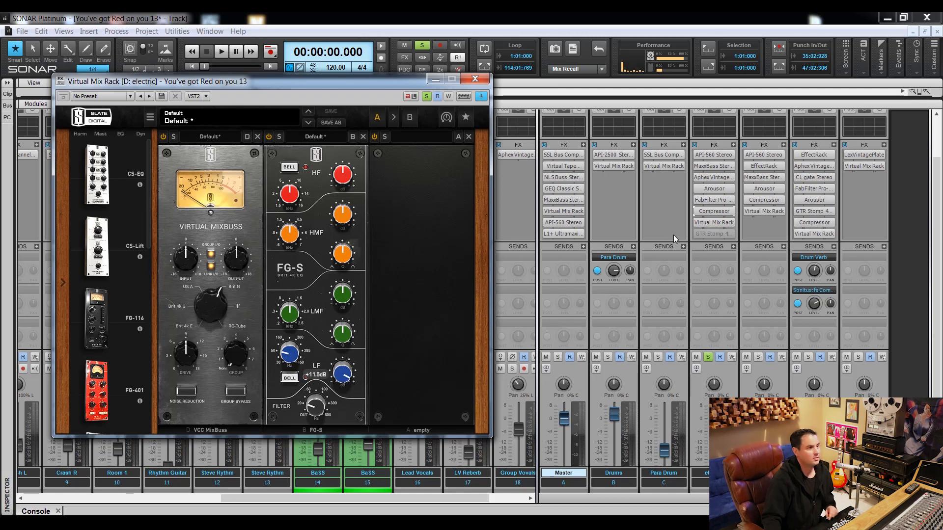
Audition the electric bus with Virtual Mix Rack open, close its window, and play the bus briefly once more.
key("space")
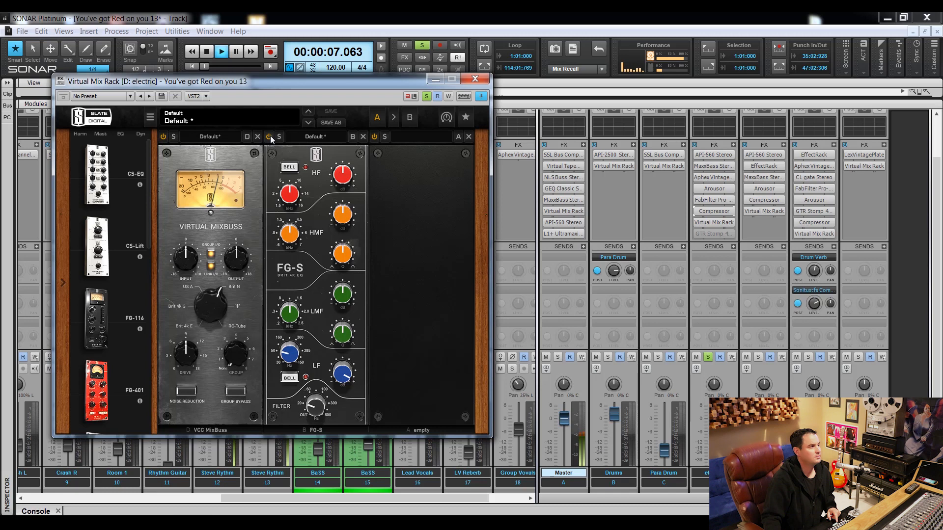
key("space")
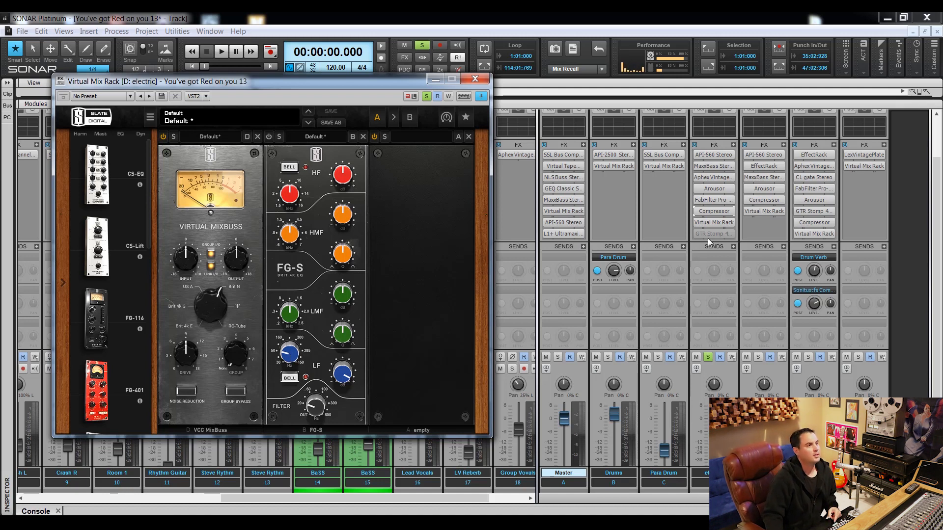
left_click(474, 79)
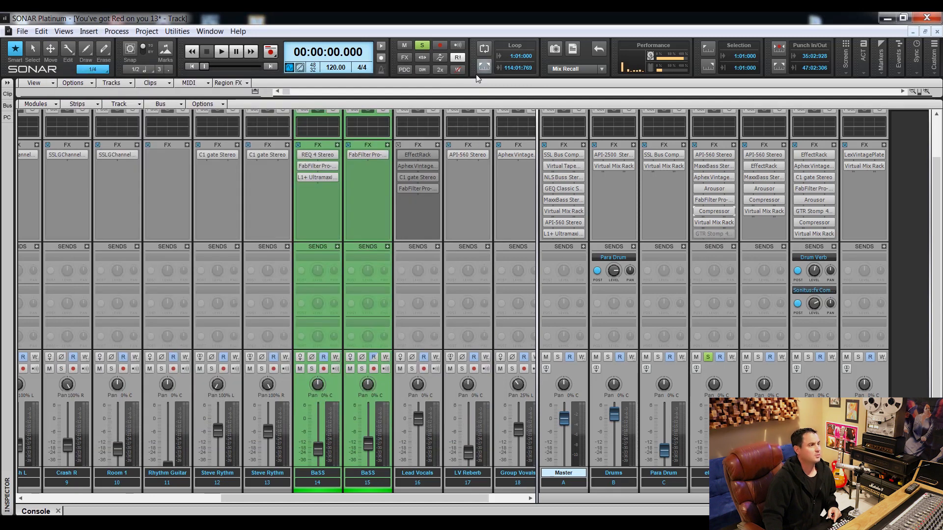
key("space")
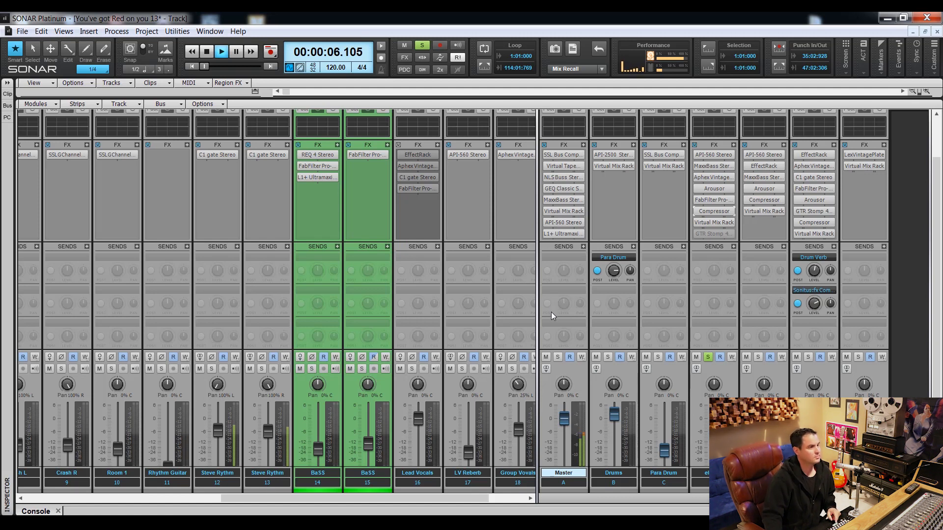
key("space")
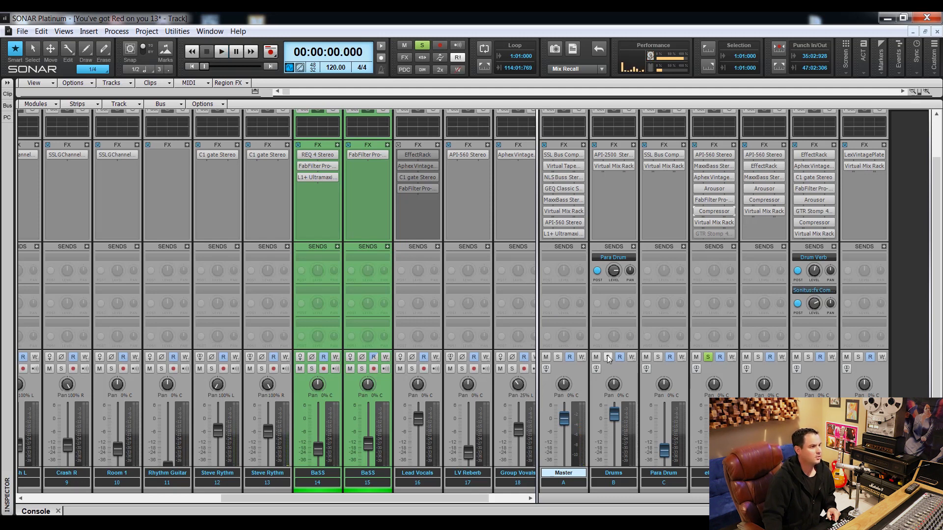
Solo the Drums bus and the Kick track and play them briefly alongside the soloed electric bus.
left_click_drag(399, 499, 69, 504)
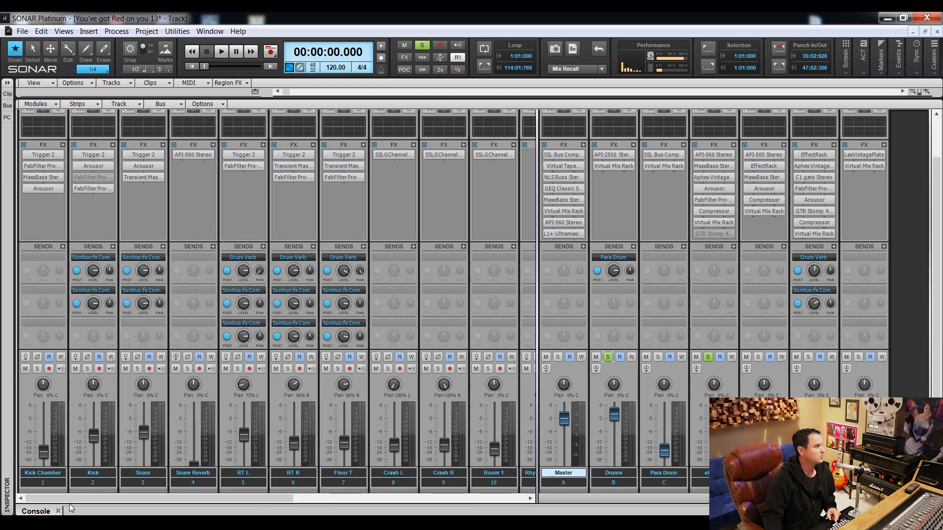
left_click_drag(940, 283, 935, 315)
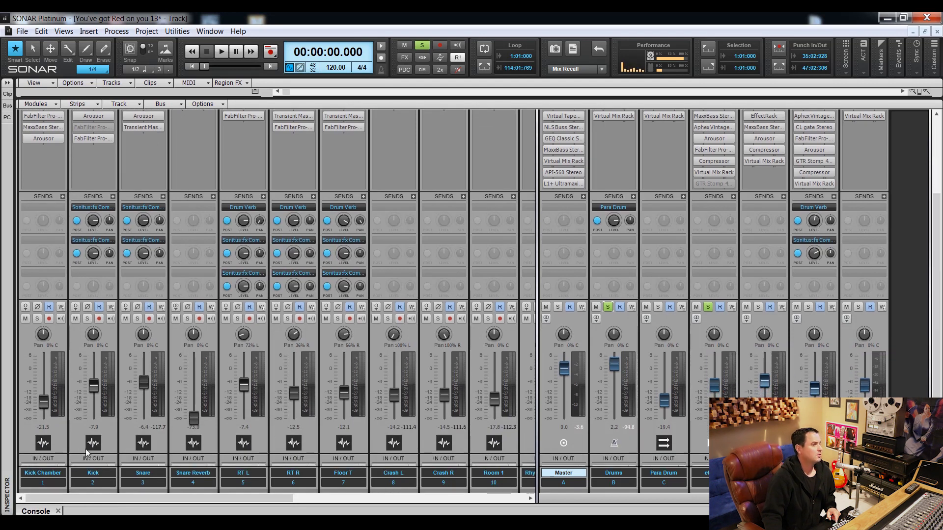
left_click(87, 319)
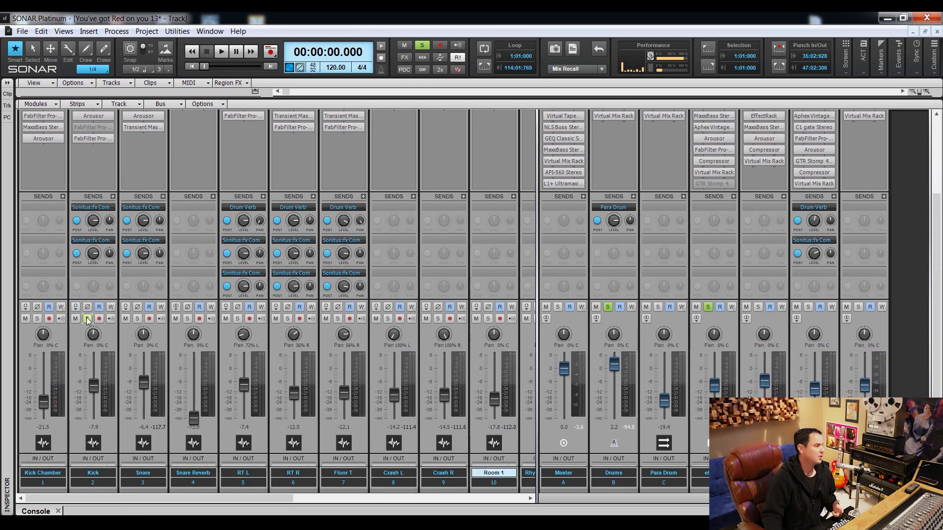
key("space")
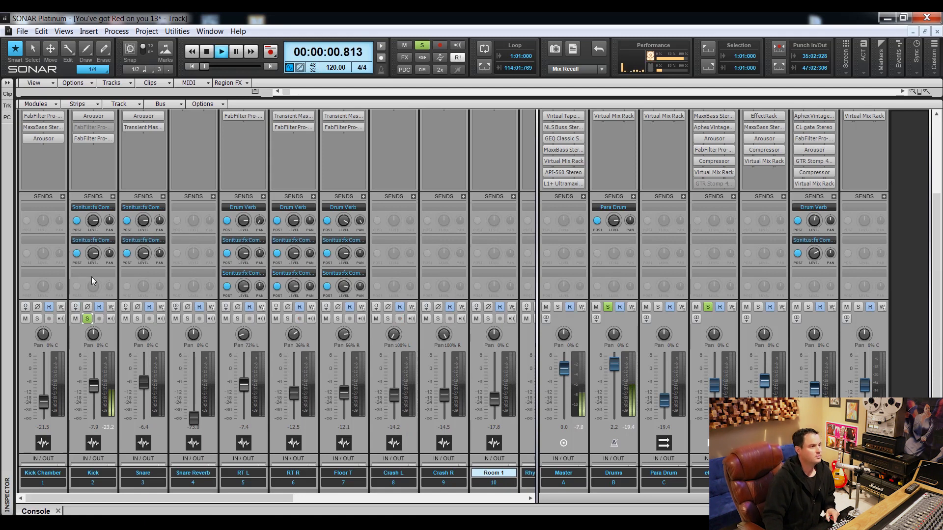
key("space")
Solo the two rhythm guitar tracks 12 and 13 and start playback with the kick.
left_click_drag(211, 498, 376, 501)
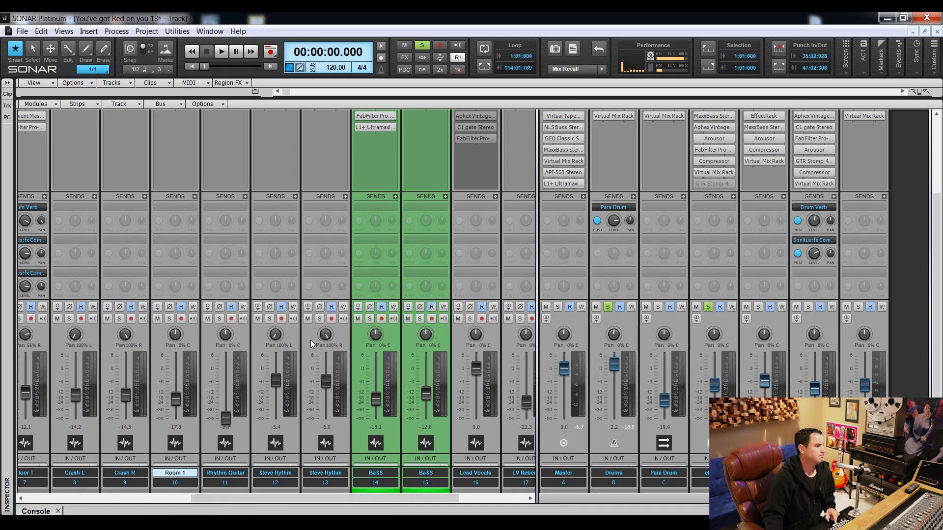
left_click(319, 319)
left_click(269, 319)
key("space")
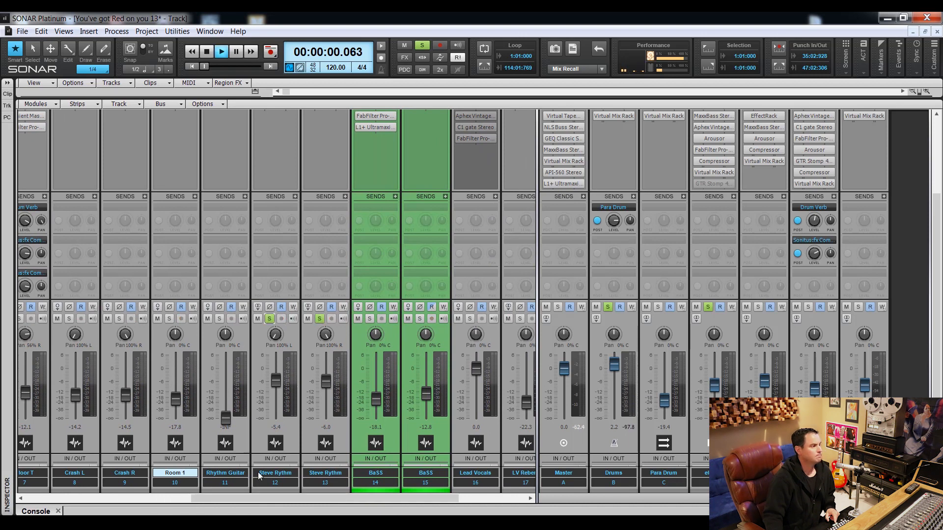
Solo the Kick Chamber track in place of the Kick track and restart playback from the beginning.
left_click_drag(313, 503, 118, 497)
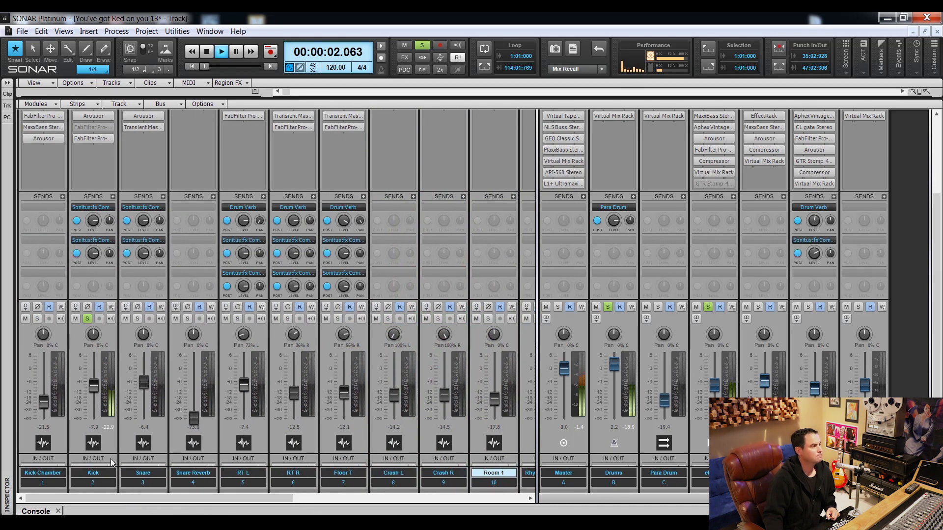
left_click(37, 319)
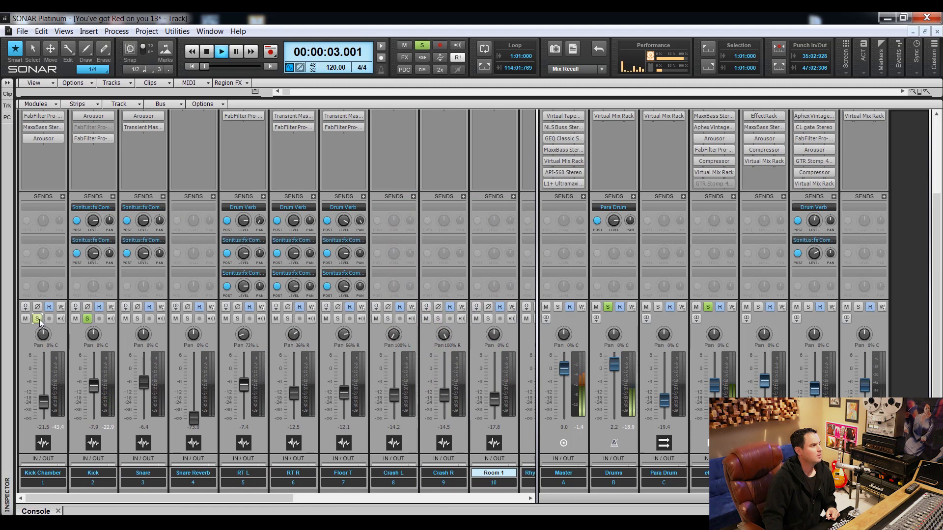
left_click(86, 319)
key("space")
key("space")
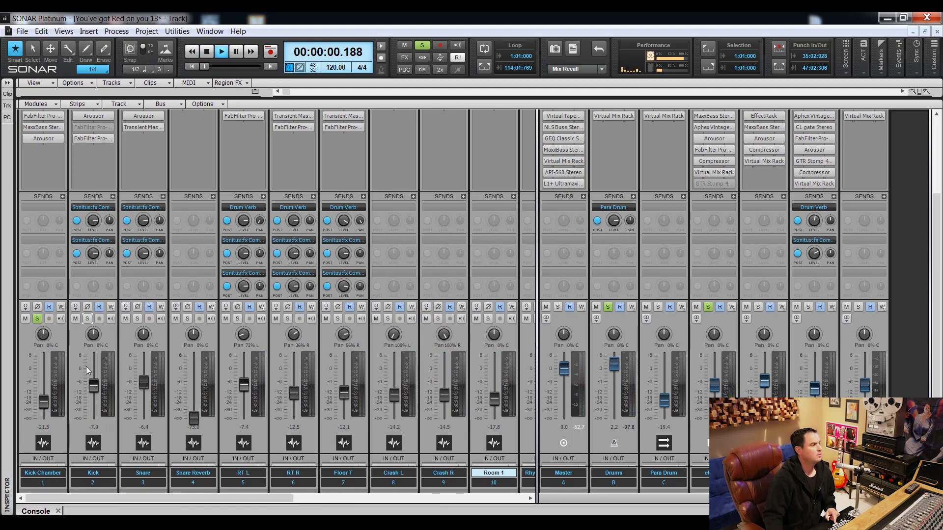
Take the electric bus out of solo and restart playback to hear only the Kick Chamber.
left_click(709, 307)
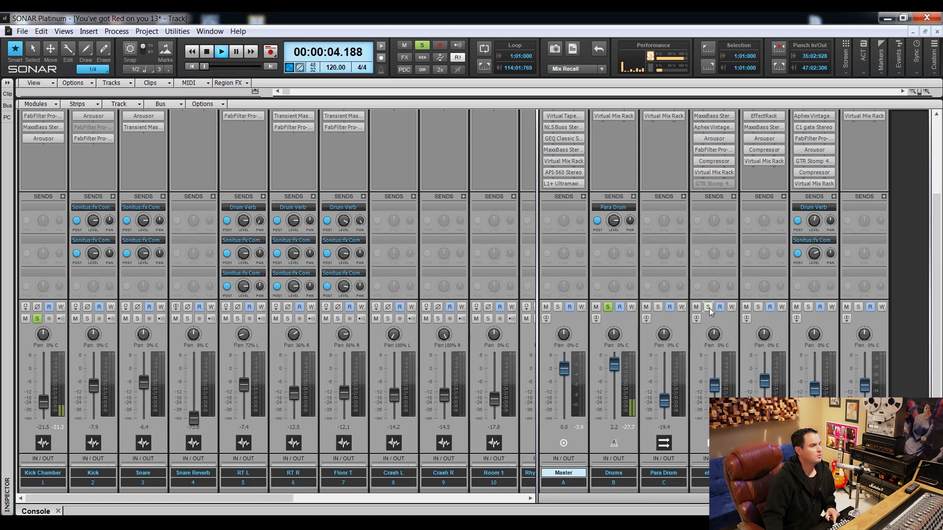
key("space")
left_click_drag(937, 360, 936, 338)
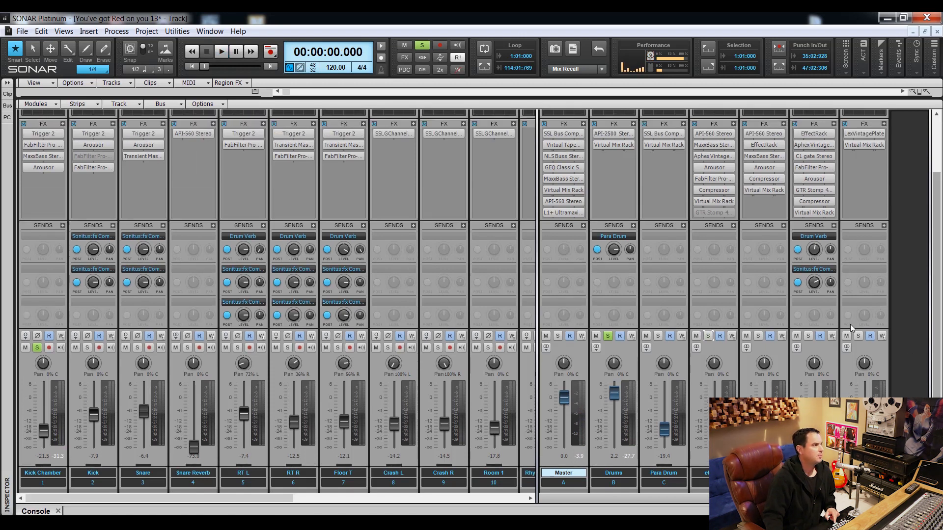
key("space")
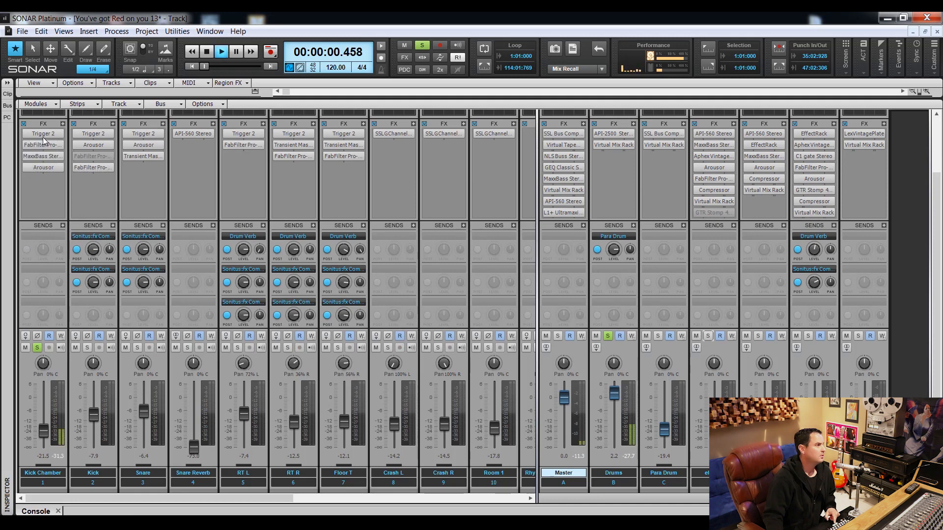
Open the Kick Chamber's Trigger 2 and Pro-Q 2 windows, arrange them, and inspect Pro-Q 2's upper EQ band.
double_click(43, 136)
left_click_drag(236, 81, 419, 90)
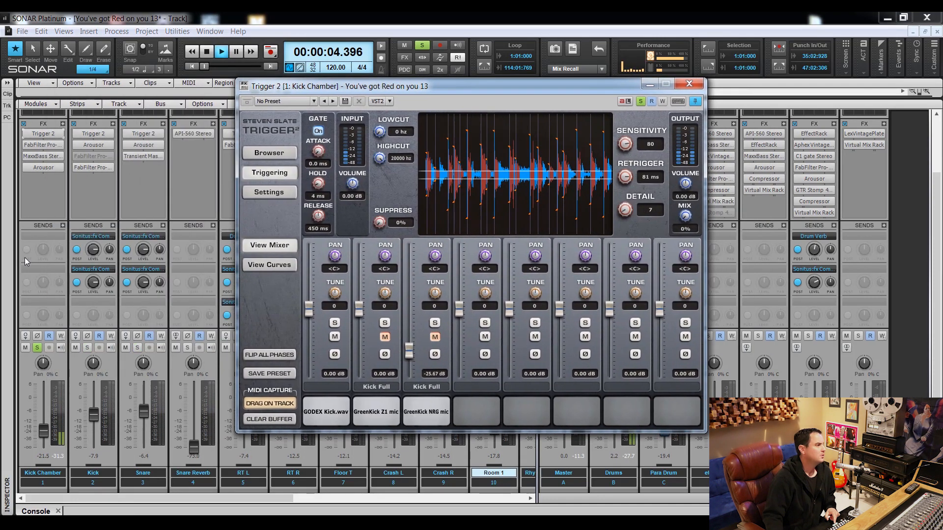
double_click(39, 146)
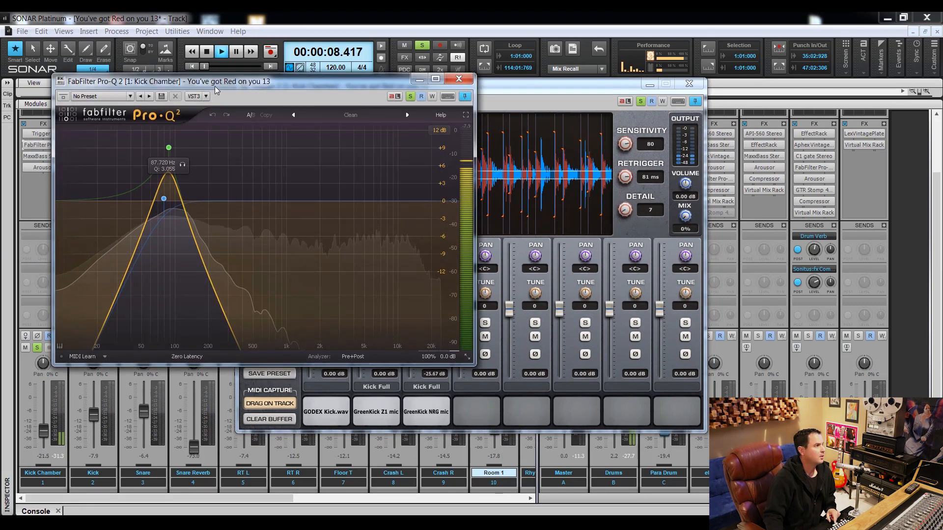
left_click_drag(214, 83, 335, 87)
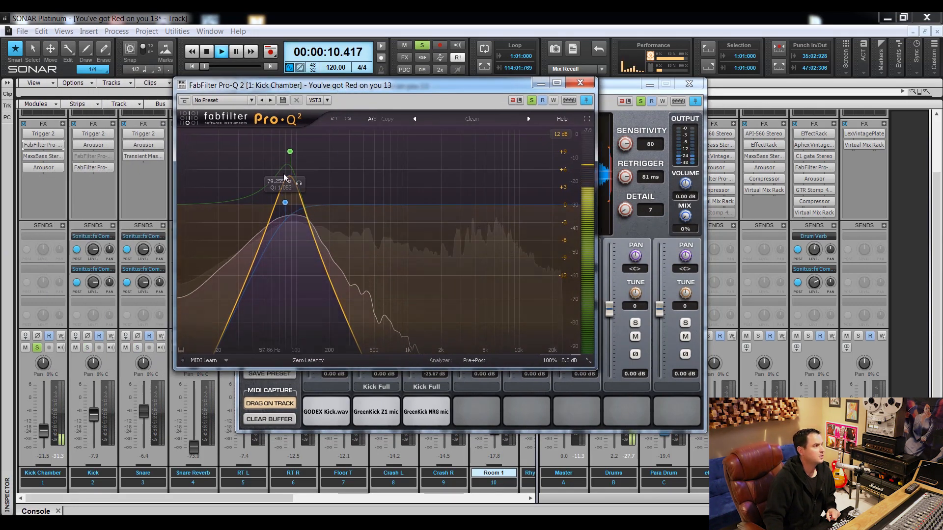
mouse_move(289, 152)
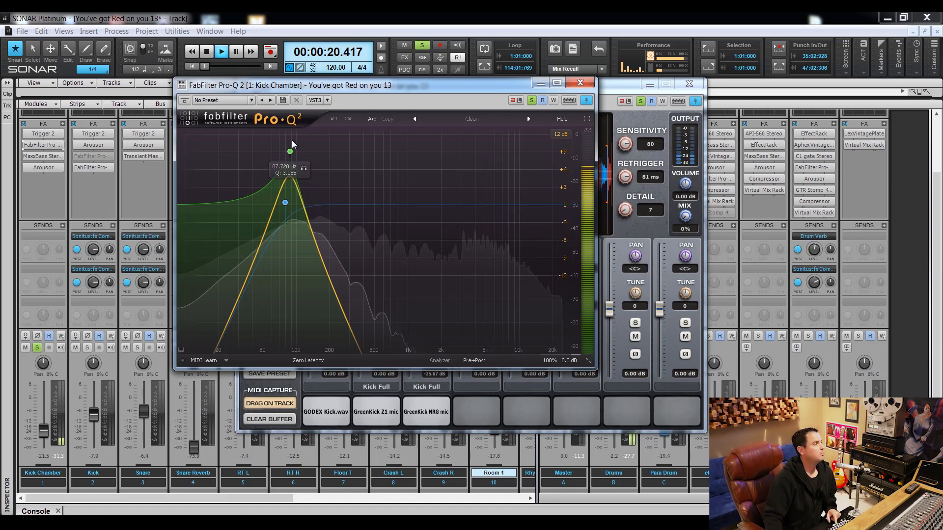
Open the Kick Chamber's MaxxBass and Arousor windows and position Arousor for viewing.
double_click(44, 156)
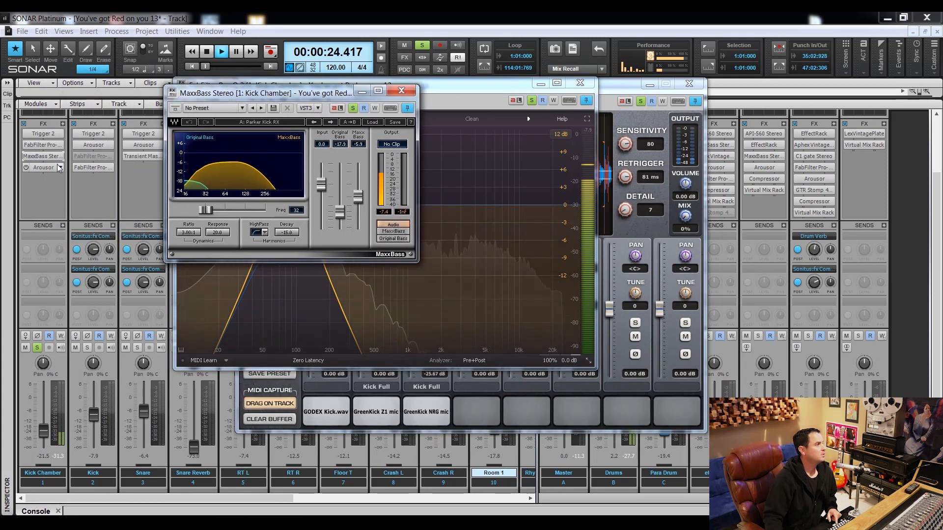
left_click(45, 169)
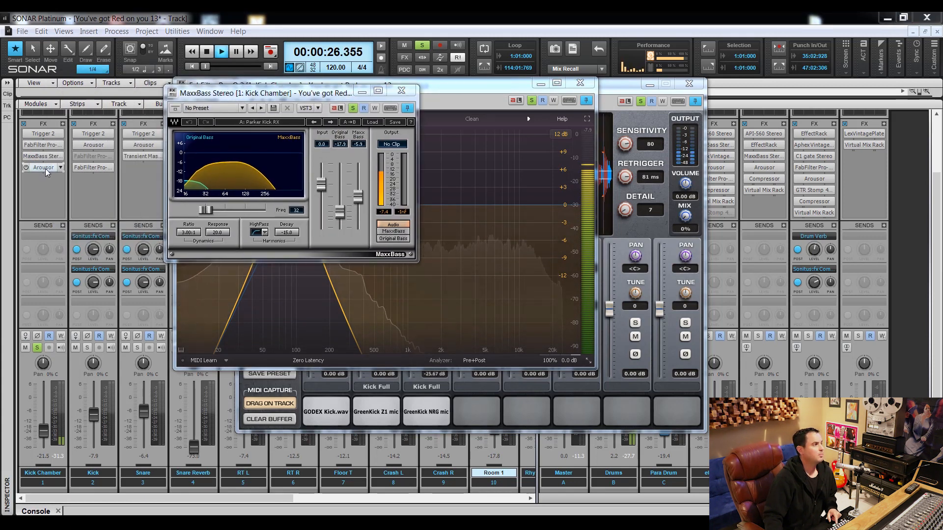
double_click(45, 169)
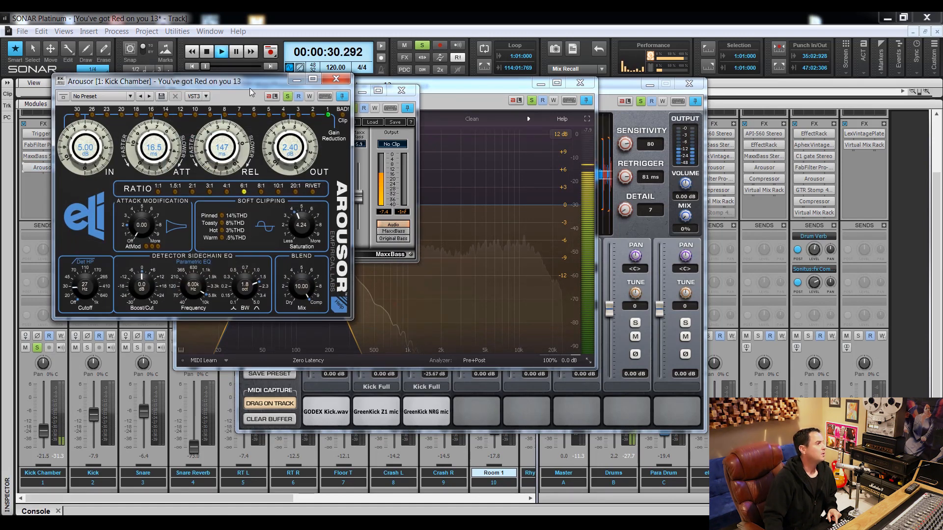
left_click_drag(160, 82, 330, 114)
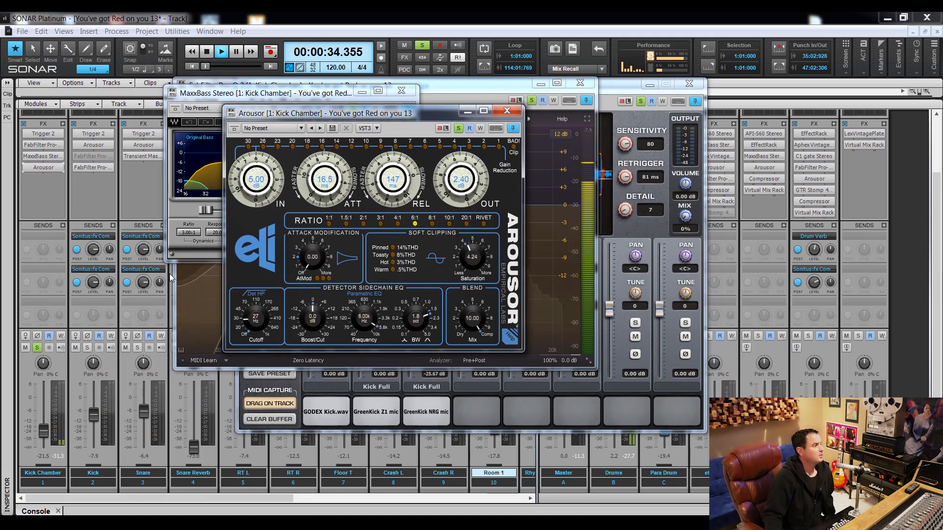
Bypass and re-enable the Kick Chamber's whole effects chain to compare its sound, and close its four plug-in windows.
left_click(23, 125)
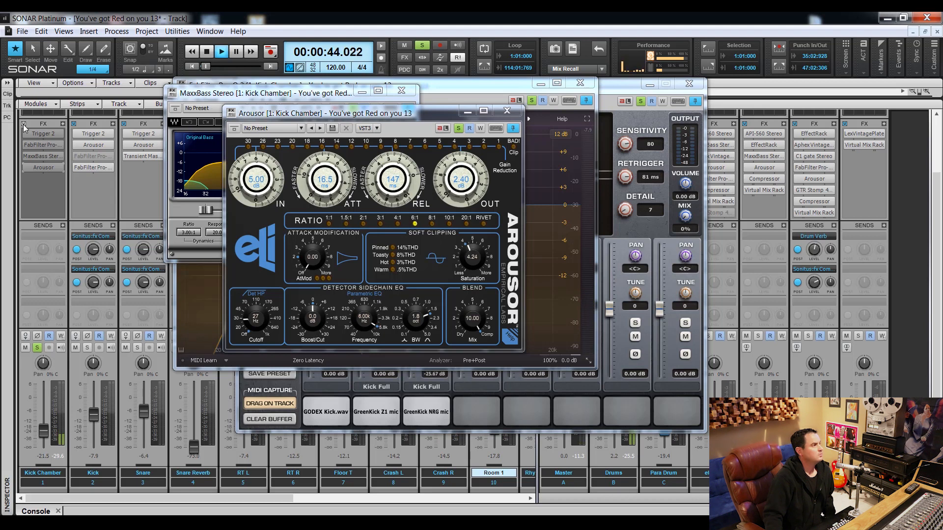
left_click(22, 125)
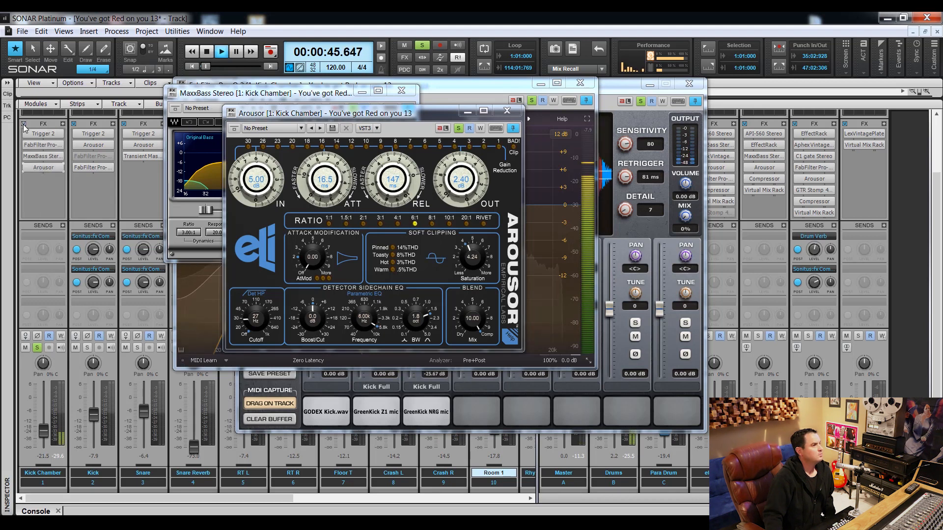
left_click(506, 111)
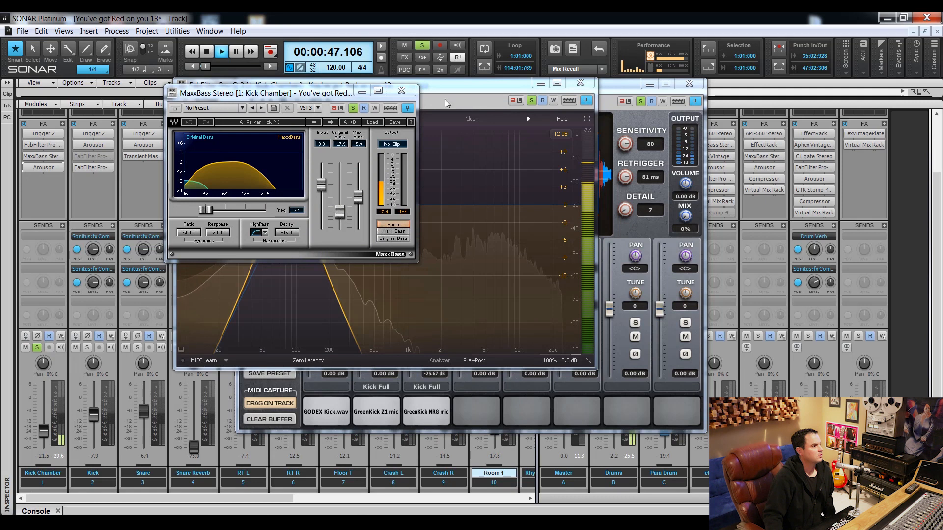
left_click(401, 90)
left_click(580, 83)
left_click(689, 84)
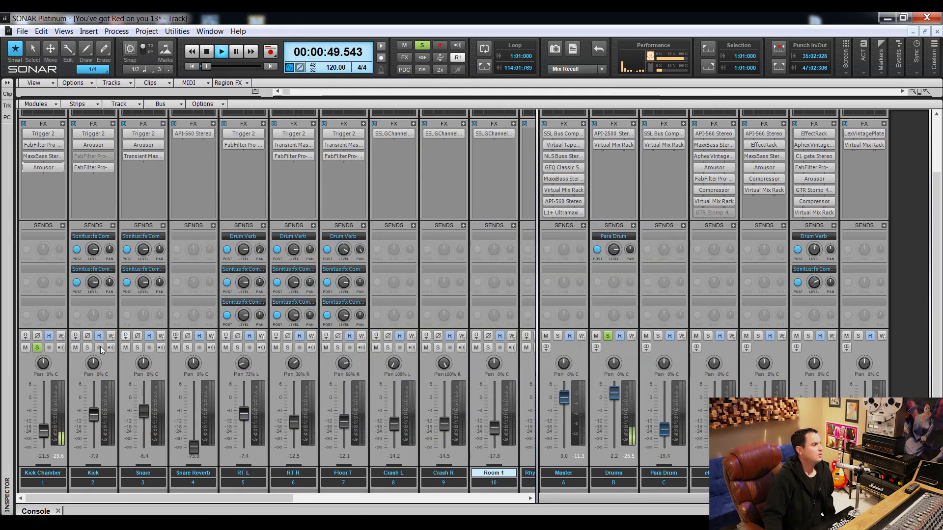
Solo the Kick track and the electric bus again to hear them with the Kick Chamber, and stop playback.
left_click(90, 349)
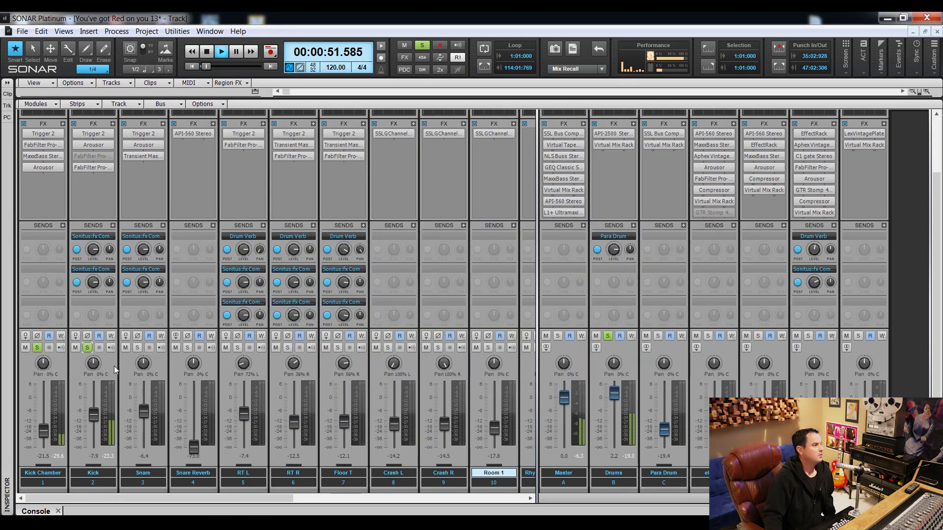
left_click(707, 336)
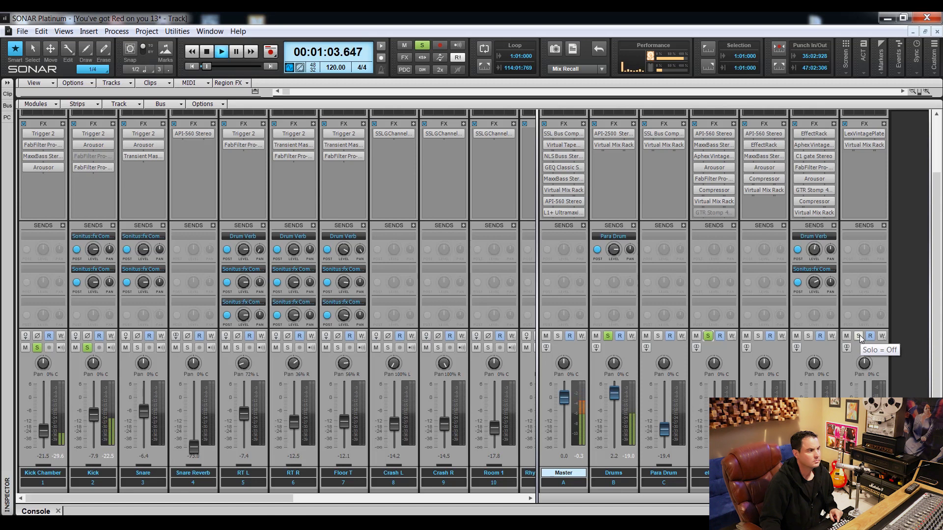
key("space")
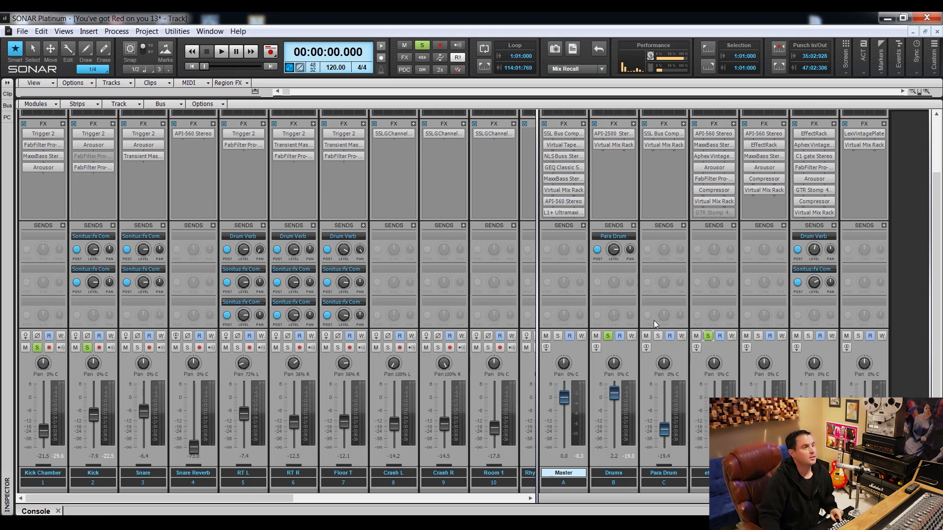
View the Kick track's second Pro-Q 2 and its Trigger 2 settings, and close both plug-in windows.
double_click(87, 167)
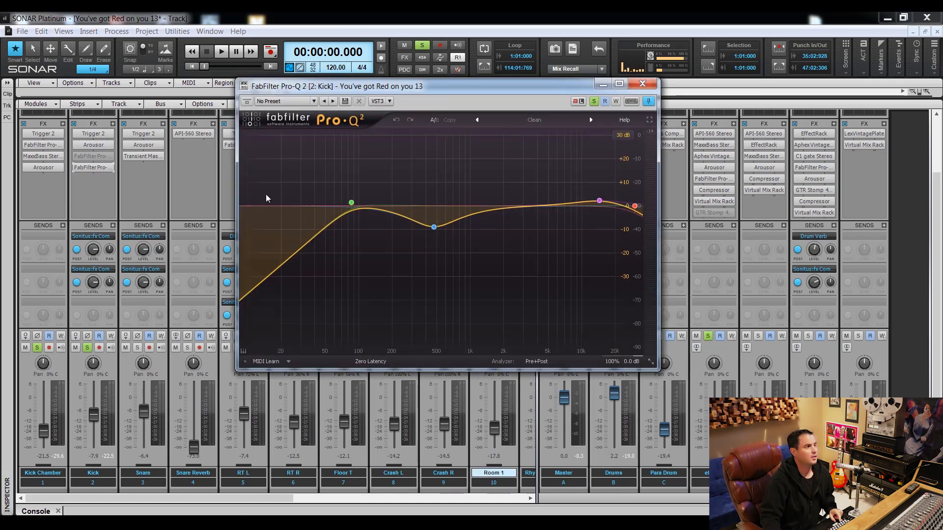
double_click(93, 133)
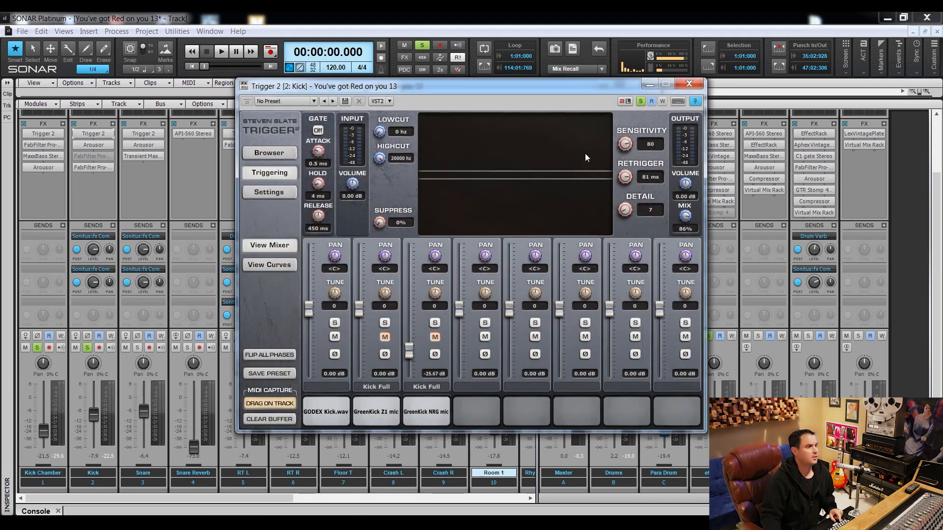
left_click(689, 86)
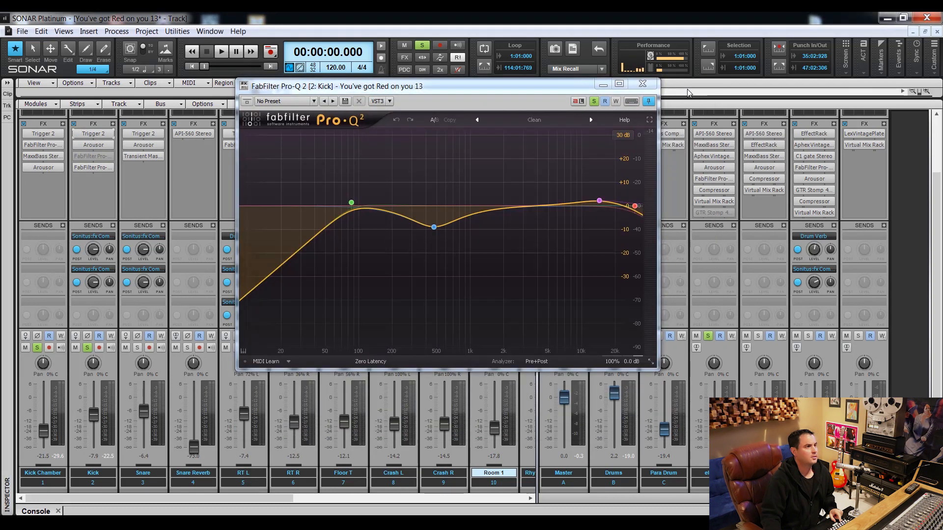
left_click(641, 84)
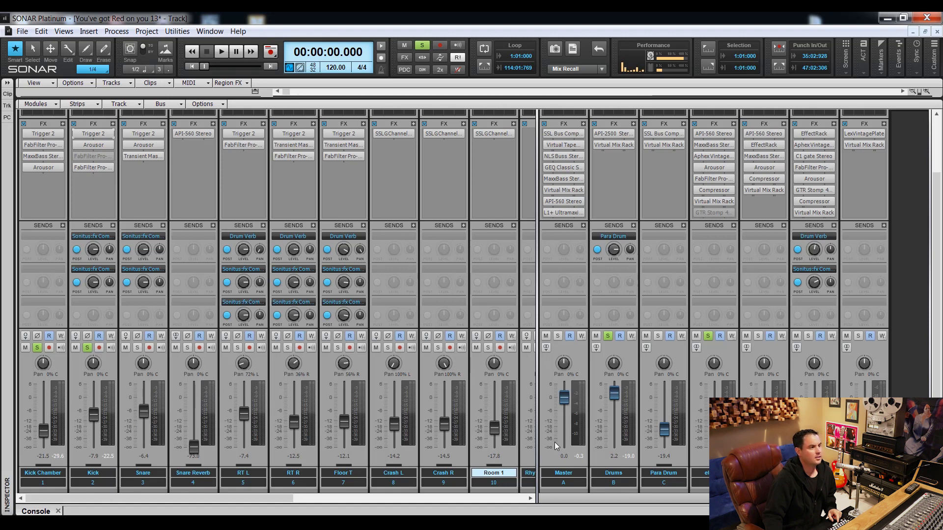
Solo the bass bus, start playback, and solo both BaSS tracks to hear them with the drums and guitars.
left_click(758, 337)
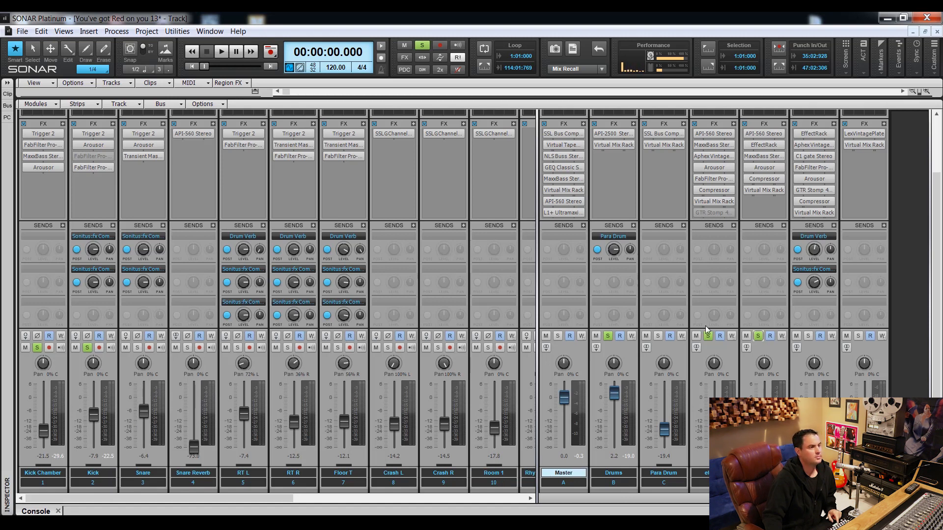
key("space")
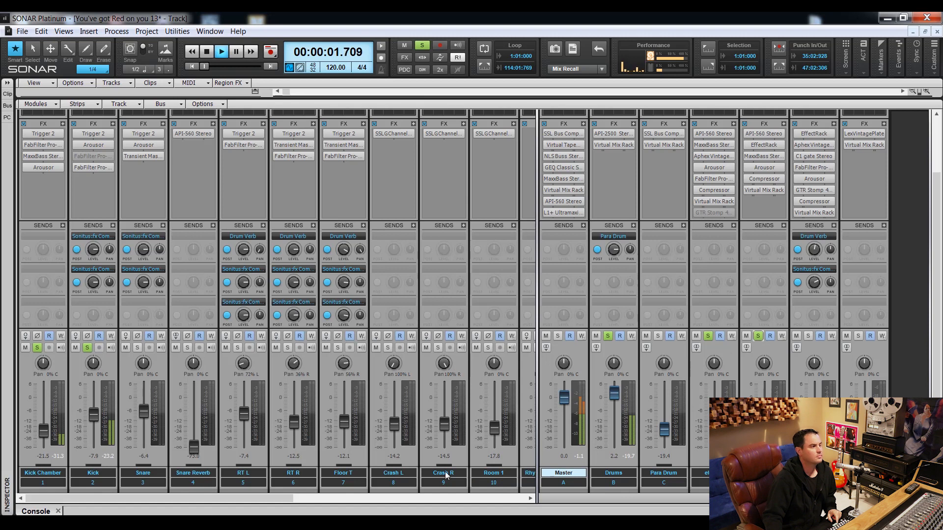
left_click_drag(283, 498, 426, 495)
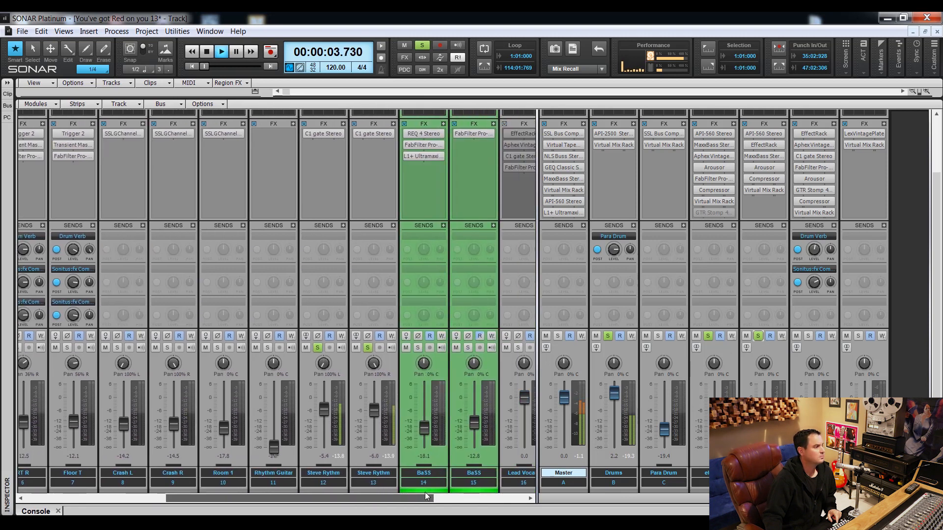
left_click(418, 348)
left_click(468, 347)
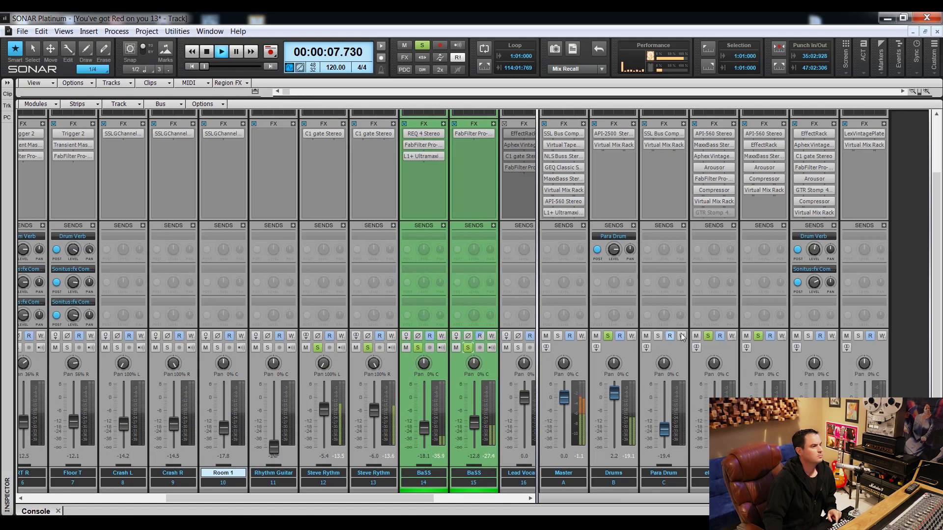
Unsolo the Drums bus, the electric bus and BaSS track 15 so that only BaSS track 14 plays.
left_click(607, 336)
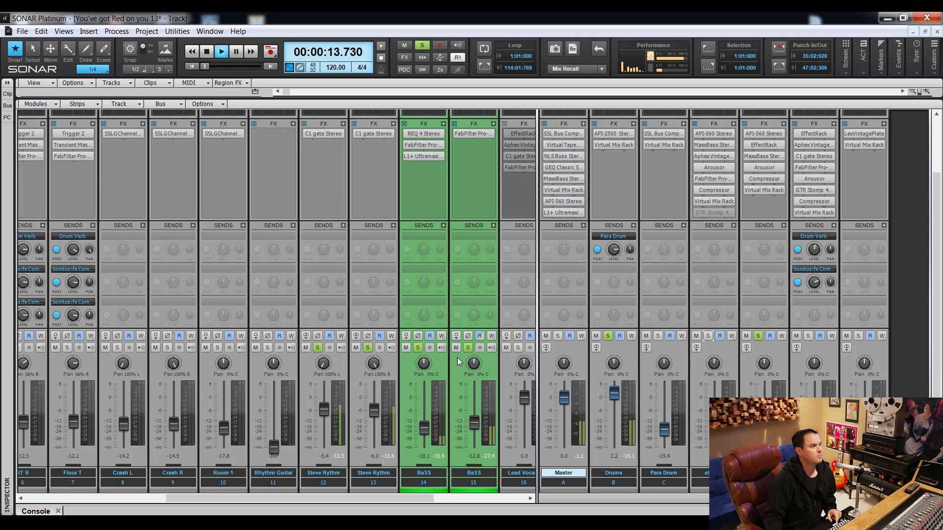
left_click(467, 346)
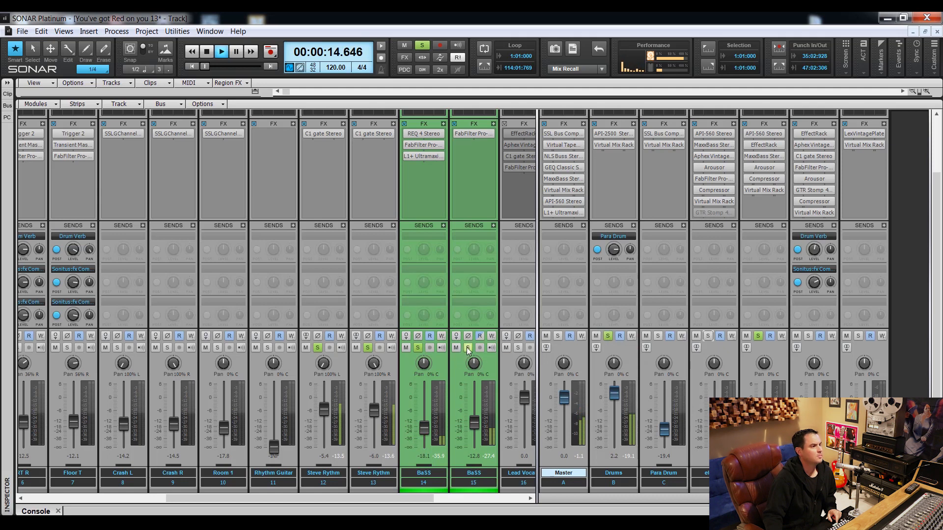
left_click(608, 336)
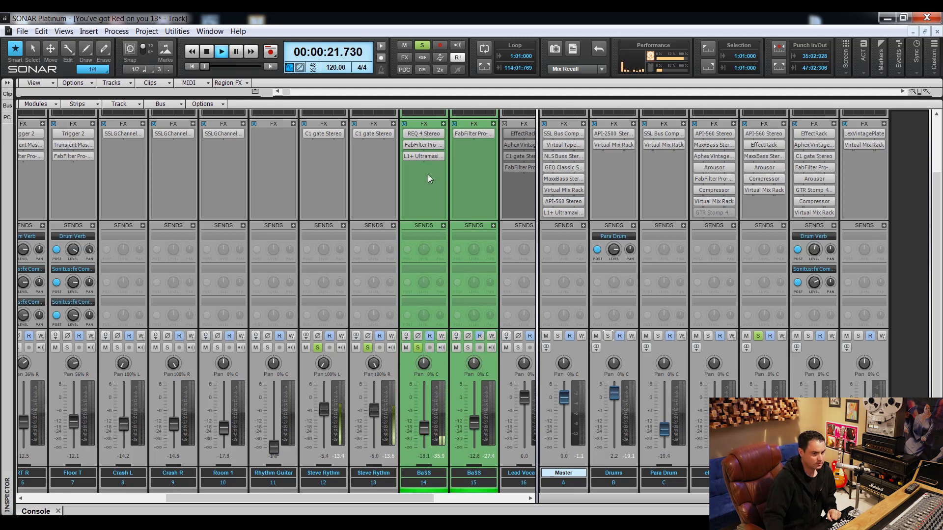
Bypass and re-enable BaSS track 14's whole effects chain to compare its sound, and stop playback.
left_click(404, 124)
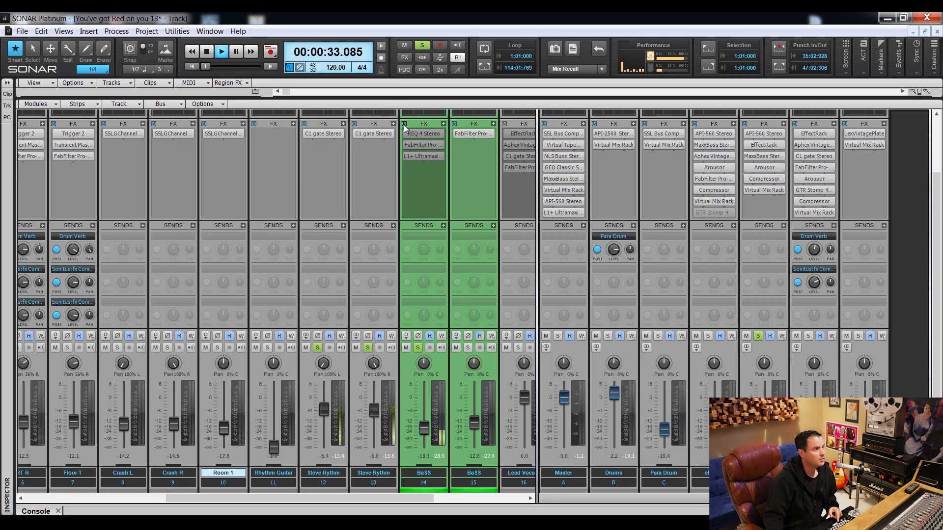
left_click(404, 125)
key("space")
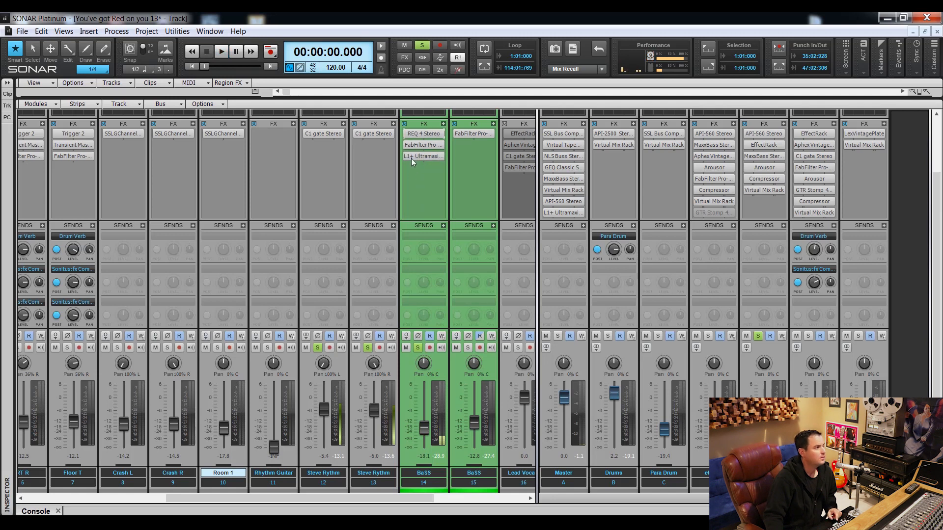
Open BaSS track 14's REQ 4, Pro-Q 2 and L1+ Ultramaximizer windows, arrange them, and play the track to examine its processing.
double_click(418, 134)
left_click_drag(410, 92, 670, 94)
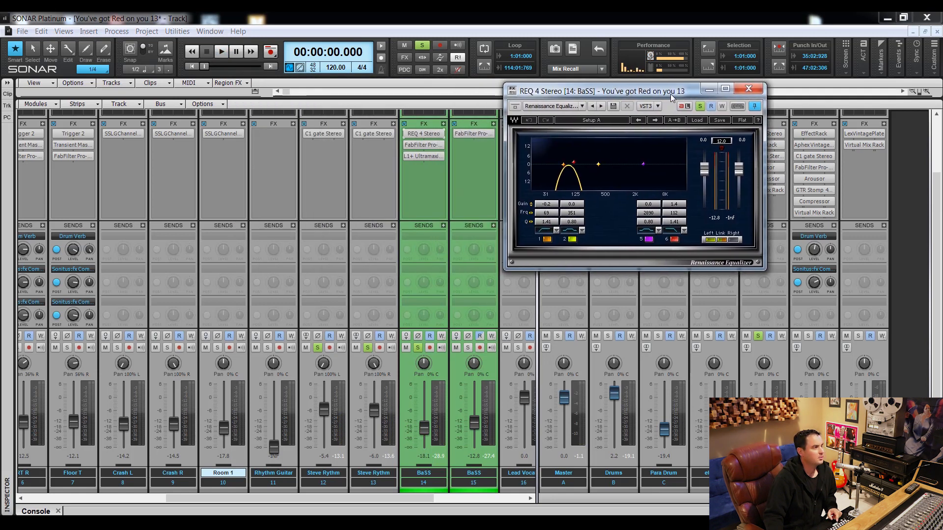
double_click(424, 145)
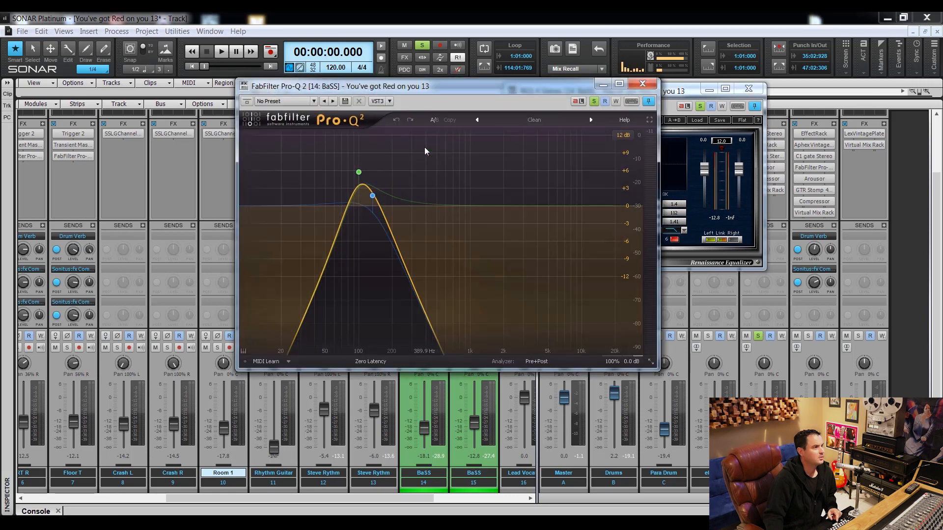
left_click_drag(549, 88, 819, 151)
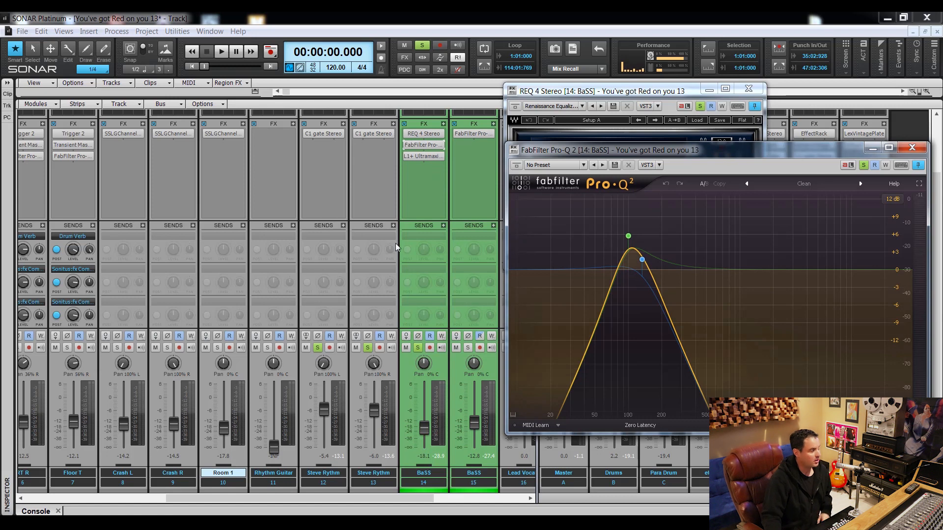
double_click(423, 156)
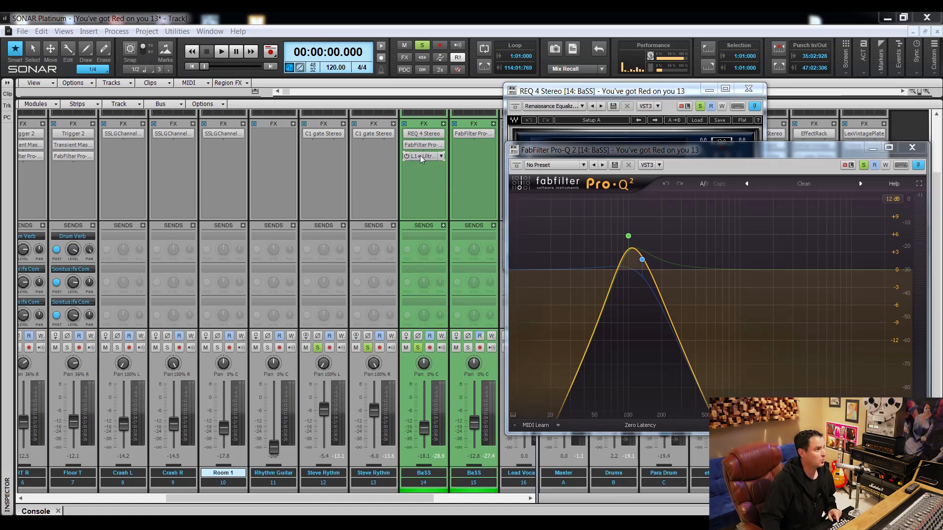
key("space")
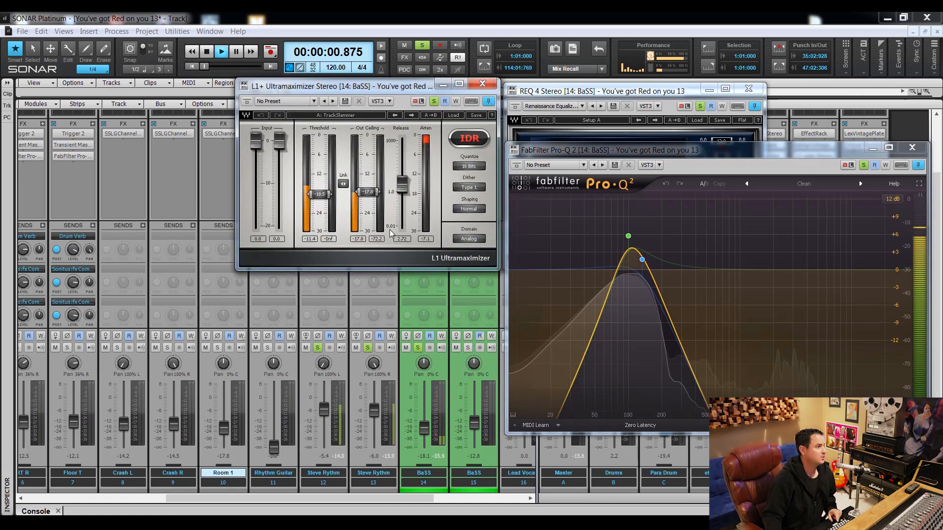
left_click_drag(395, 88, 224, 90)
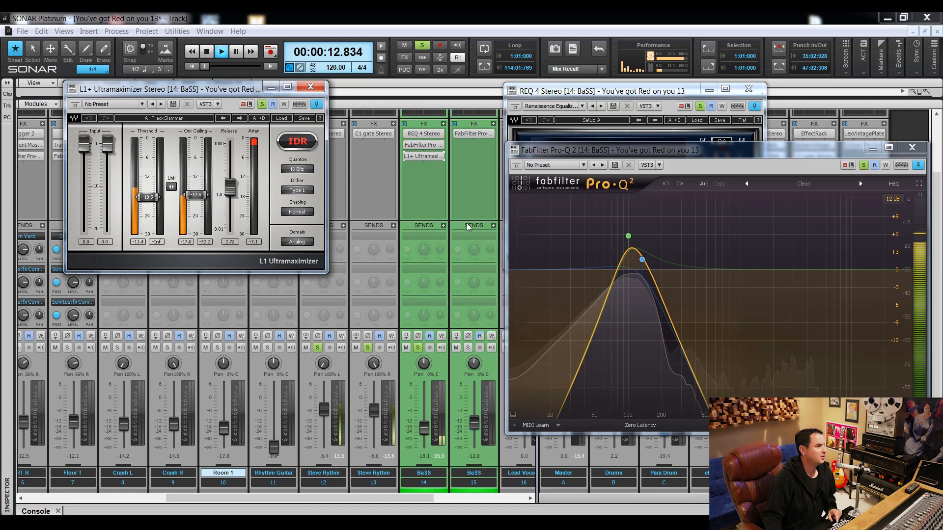
Solo BaSS track 15 alongside track 14 and close track 14's three plug-in windows.
left_click(468, 348)
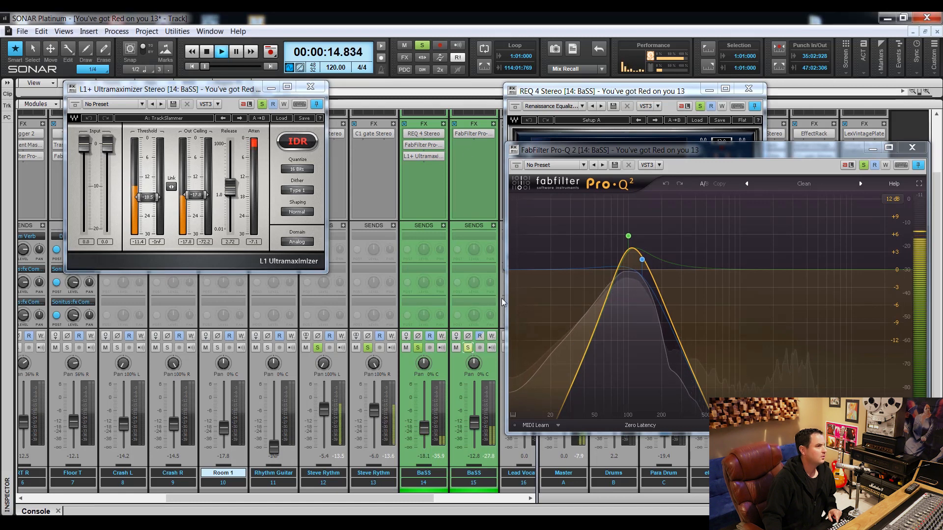
left_click(911, 148)
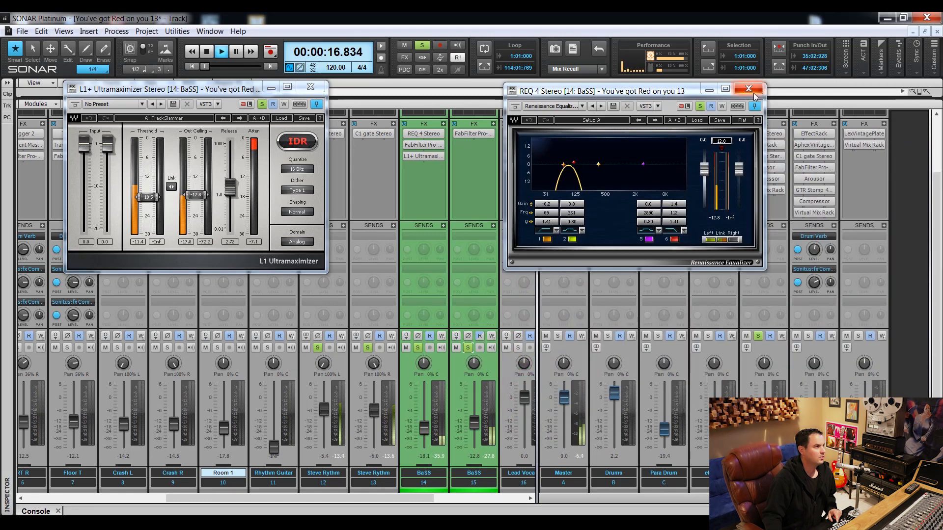
left_click(748, 89)
left_click(312, 87)
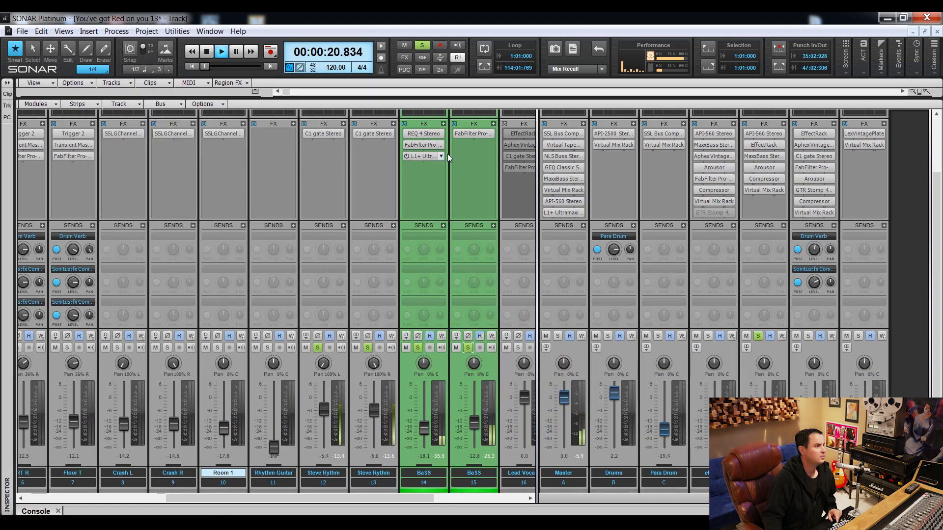
Bypass and re-enable BaSS track 15's Pro-Q 2 to compare the sound, and open its window beside the track strips.
left_click(456, 133)
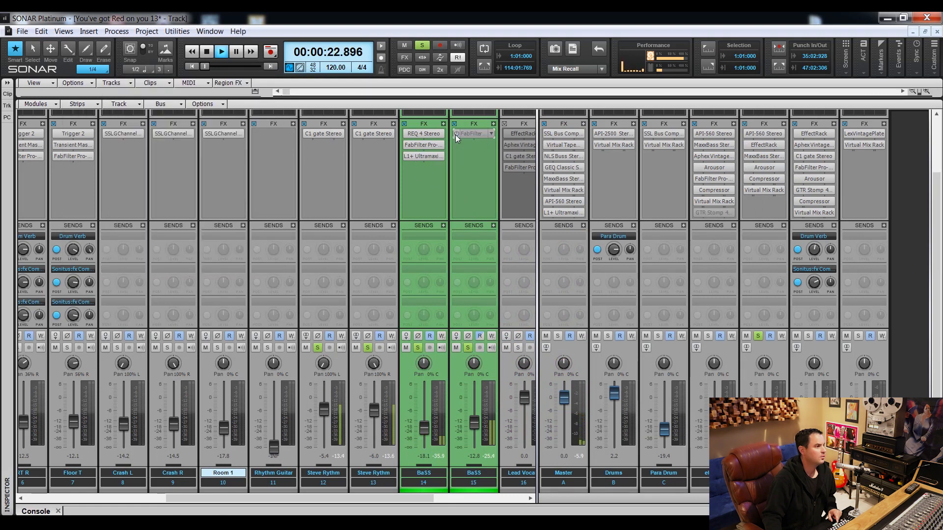
left_click(456, 133)
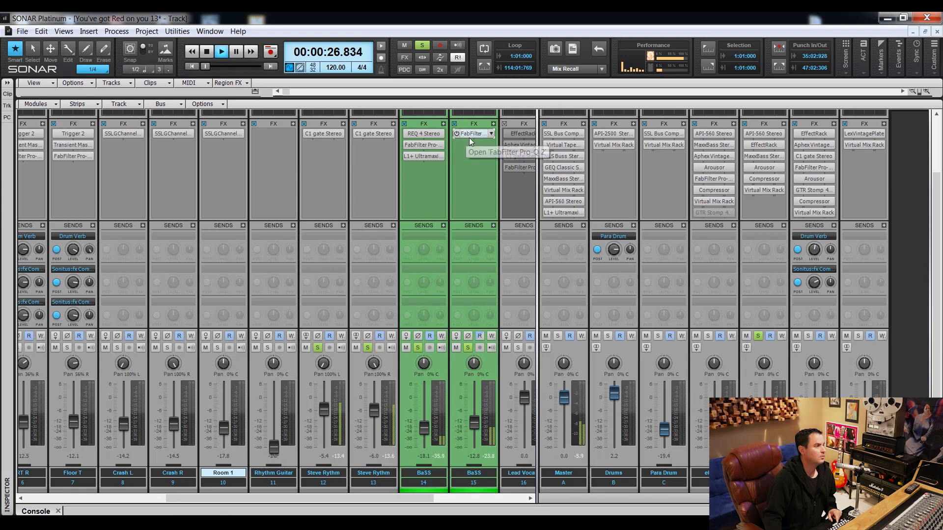
double_click(469, 135)
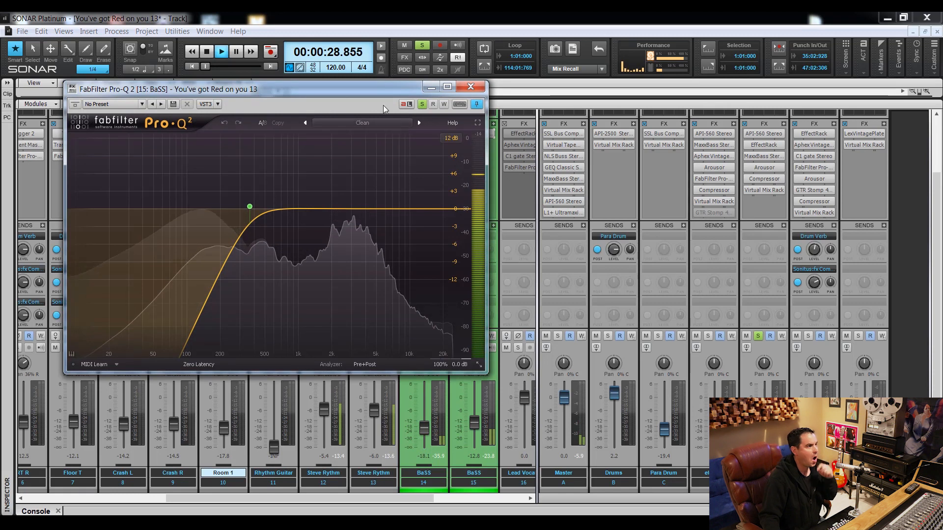
left_click_drag(376, 88, 783, 104)
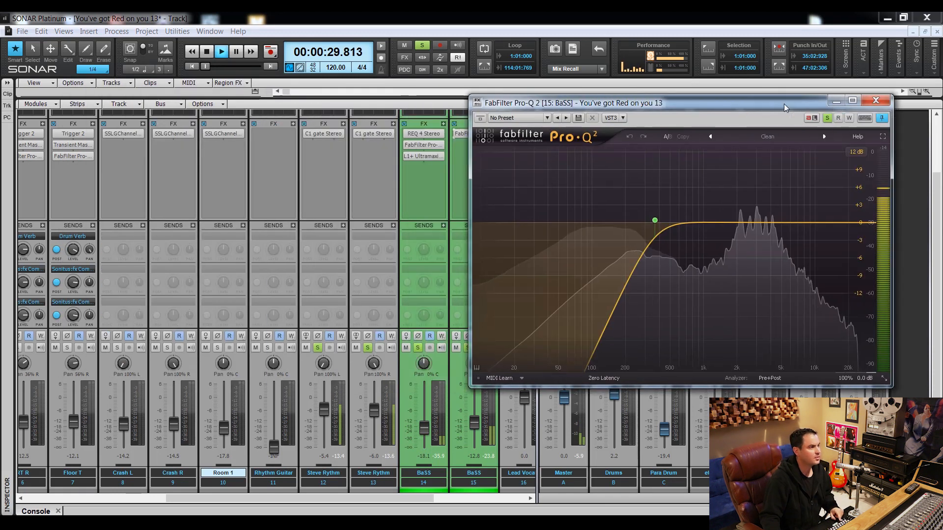
Unsolo BaSS track 14 to hear track 15 alone, stop playback, and inspect the low-cut band in its Pro-Q 2.
left_click(418, 348)
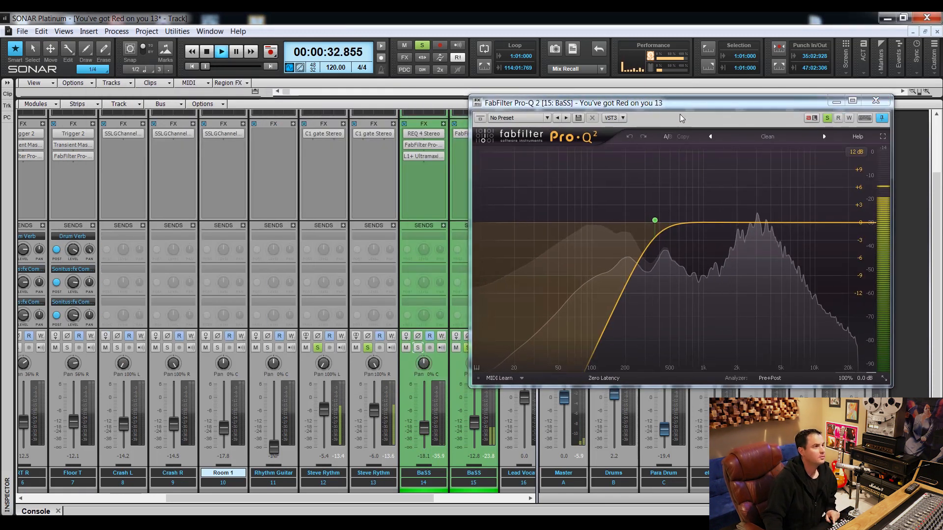
left_click_drag(683, 103, 502, 129)
key("space")
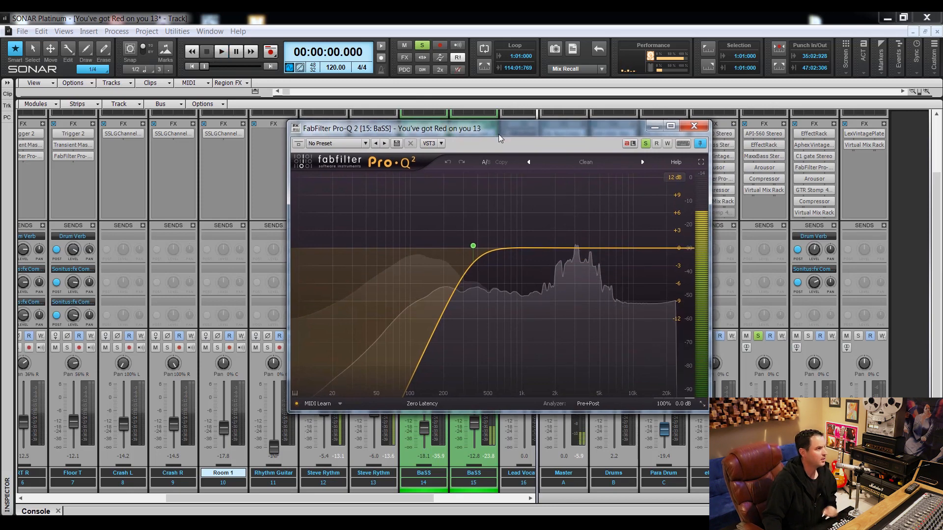
left_click_drag(519, 128, 726, 70)
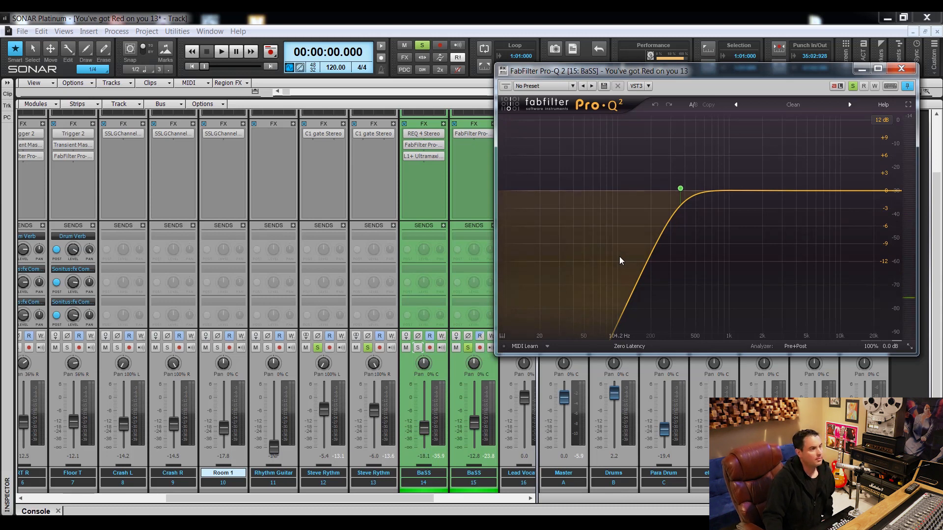
mouse_move(682, 191)
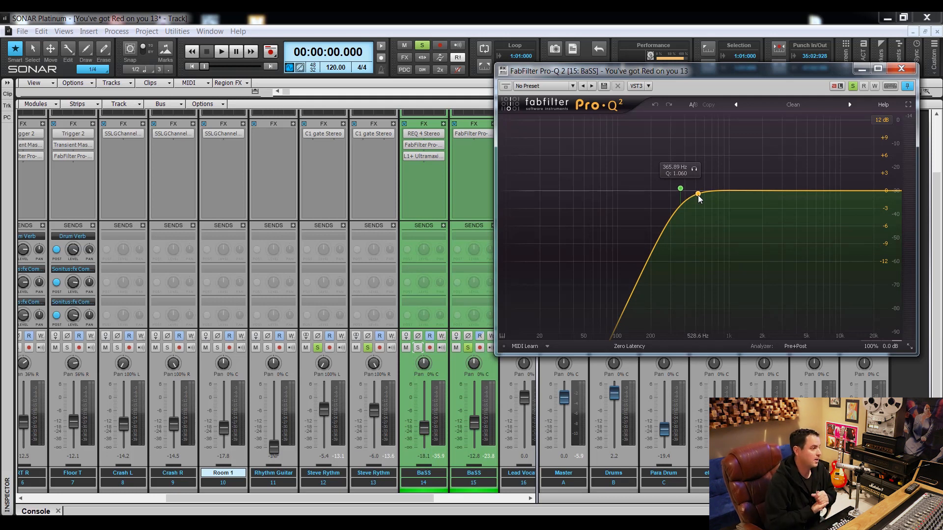
Solo BaSS track 14 again, close track 15's Pro-Q 2 window, and play both bass tracks together.
left_click(418, 348)
left_click(901, 68)
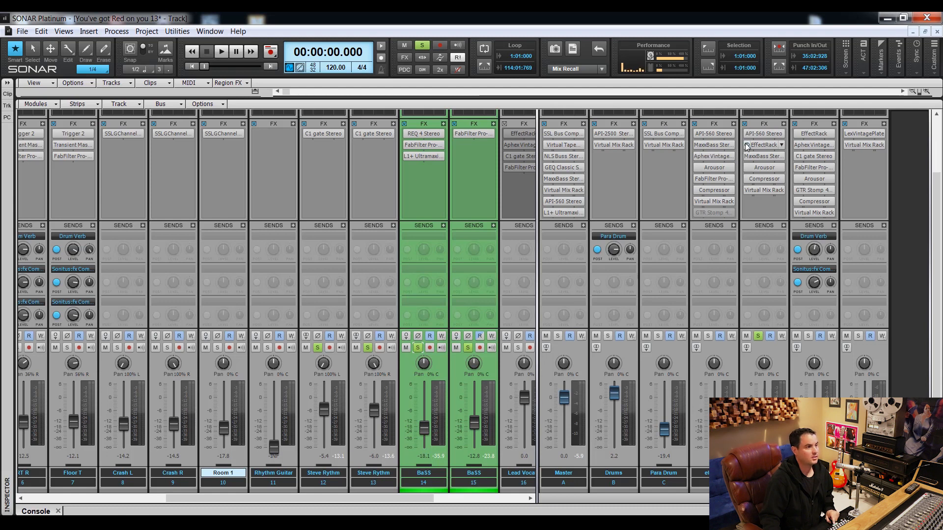
key("space")
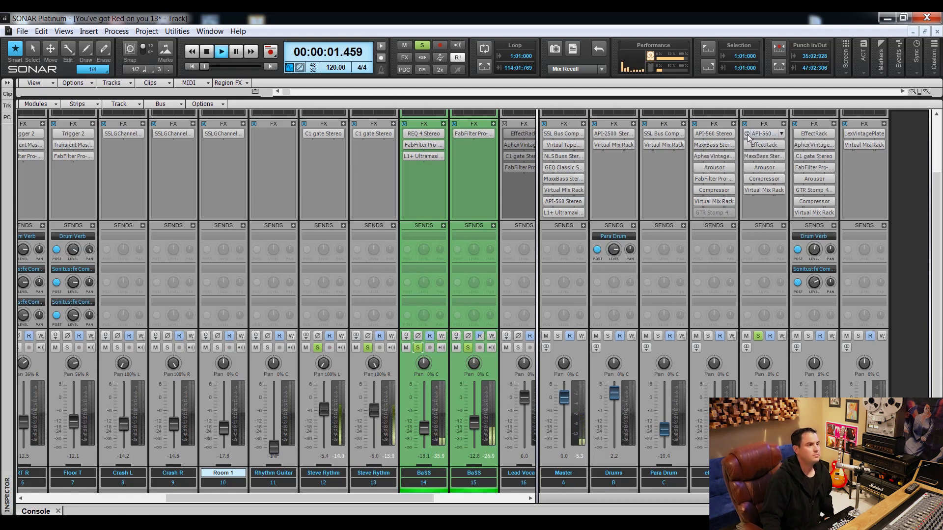
Bypass every bass bus effect except the API-560, and open the API-560 window away from the bus strips.
left_click(748, 190)
left_click(746, 179)
left_click(746, 167)
left_click(746, 156)
left_click(746, 145)
double_click(758, 134)
left_click_drag(651, 77, 281, 118)
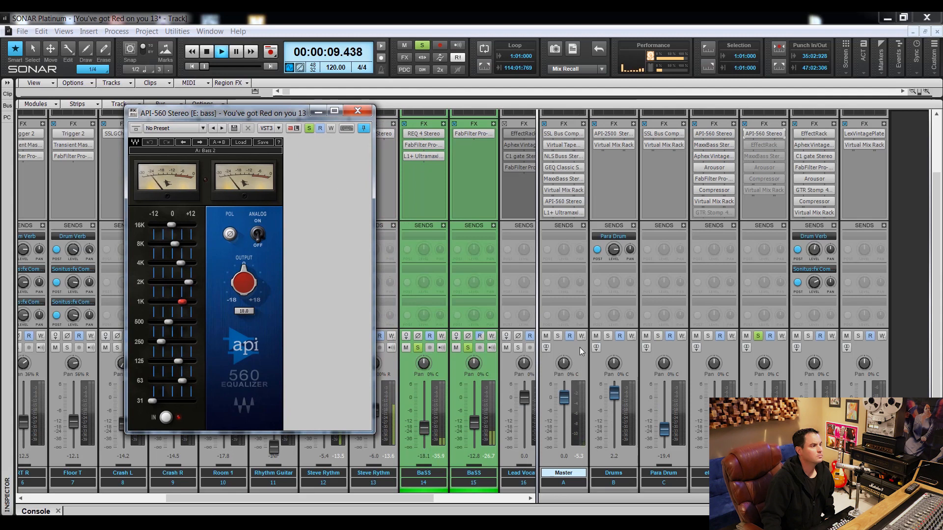
Solo the Master bus and mute every other bus except the bass bus, starting with Drums and Para Drum.
left_click(558, 337)
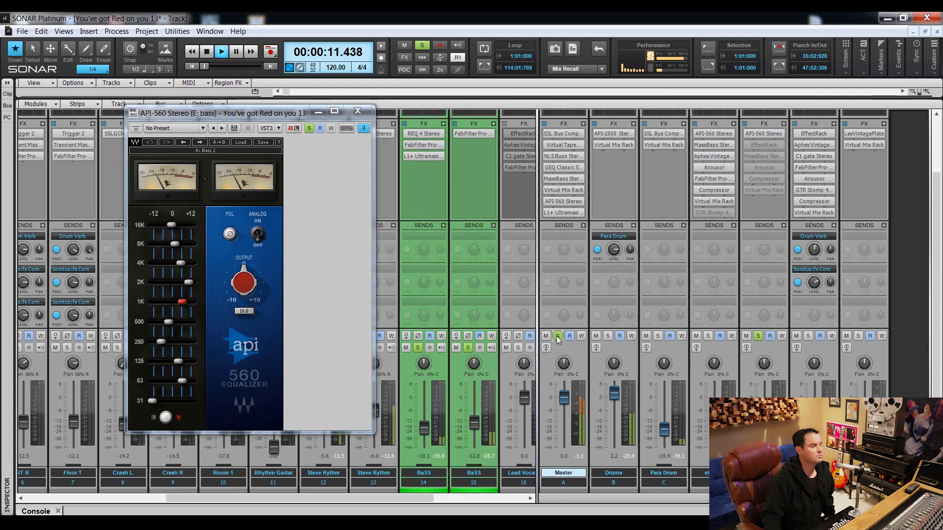
left_click(594, 336)
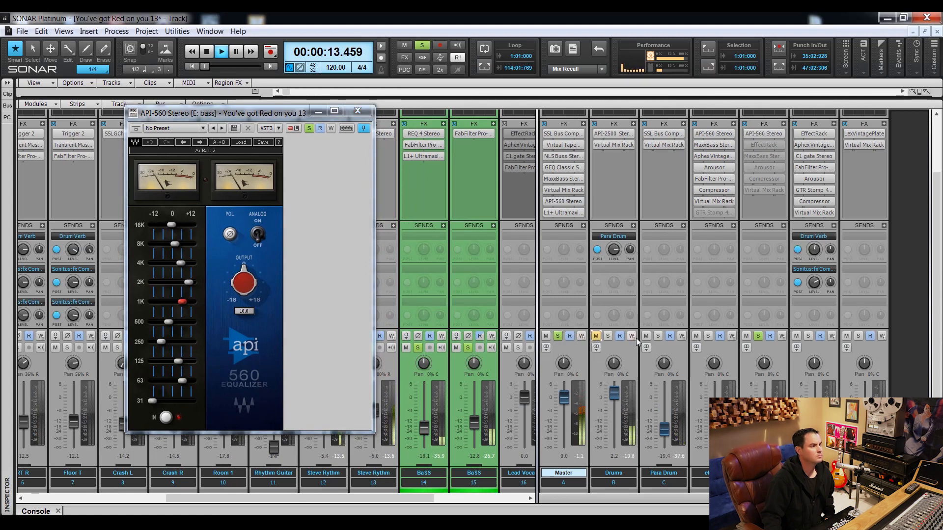
left_click(646, 336)
left_click(695, 336)
left_click(796, 336)
left_click(845, 336)
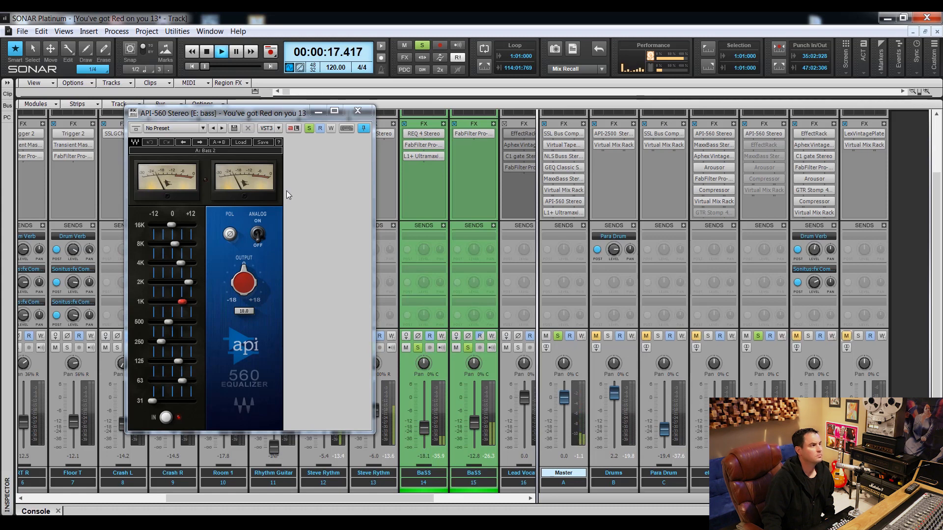
Move the API-560 window farther away from the bass track strips and stop playback.
left_click_drag(269, 115, 225, 119)
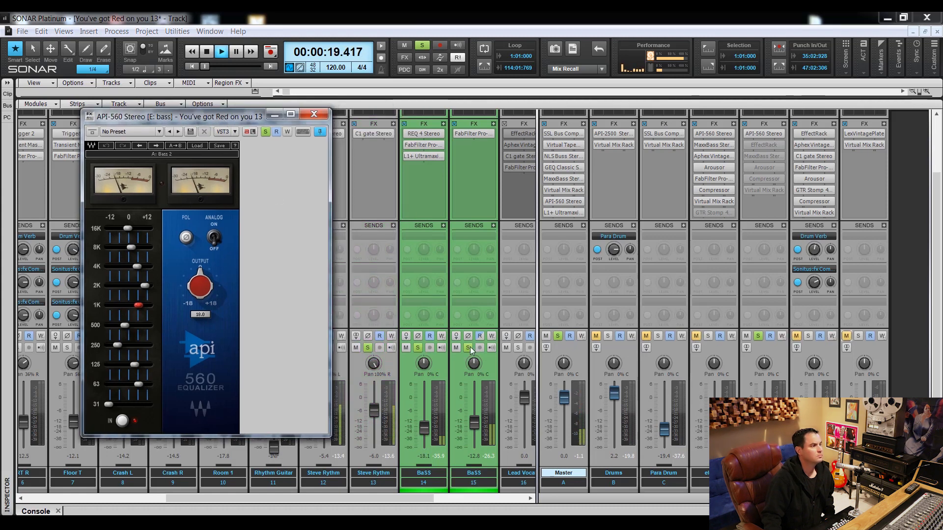
left_click(469, 348)
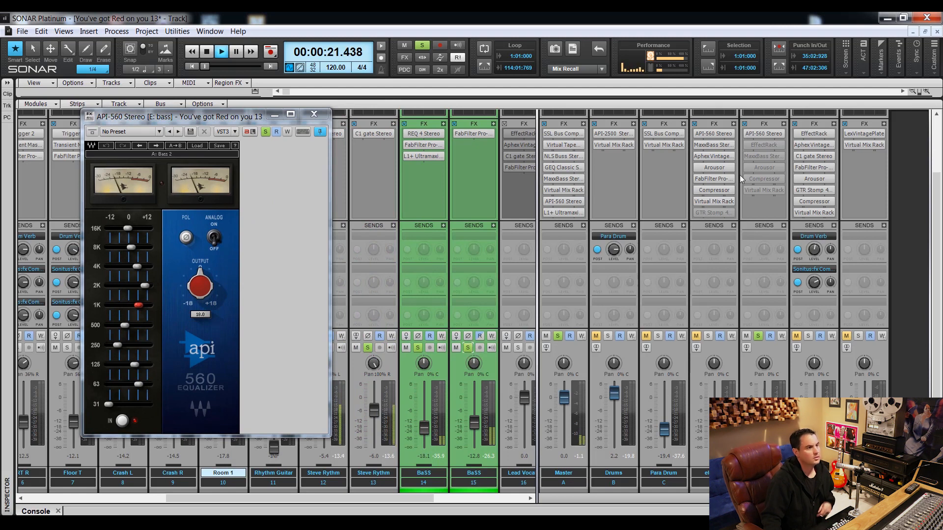
double_click(762, 135)
key("space")
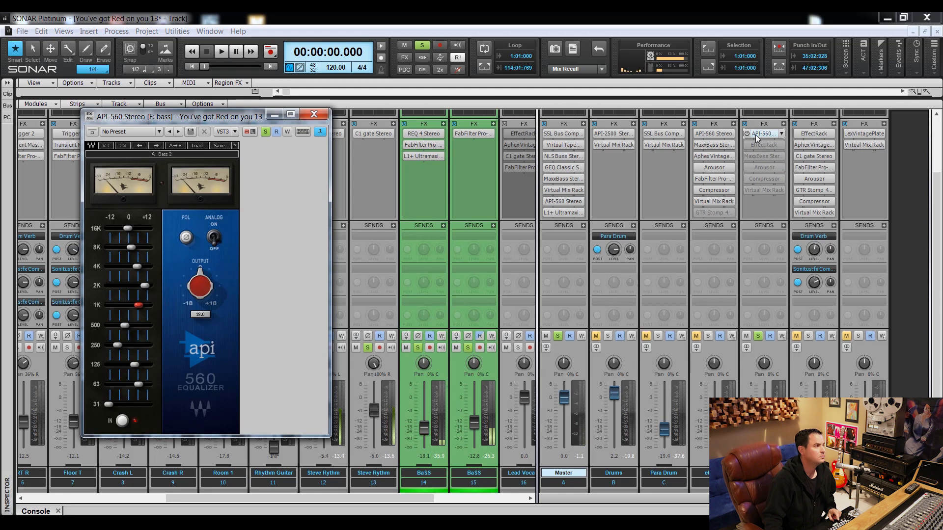
Switch the API-560's Analog option on and back off, and examine its 250, 500 and 1K bands.
left_click(214, 240)
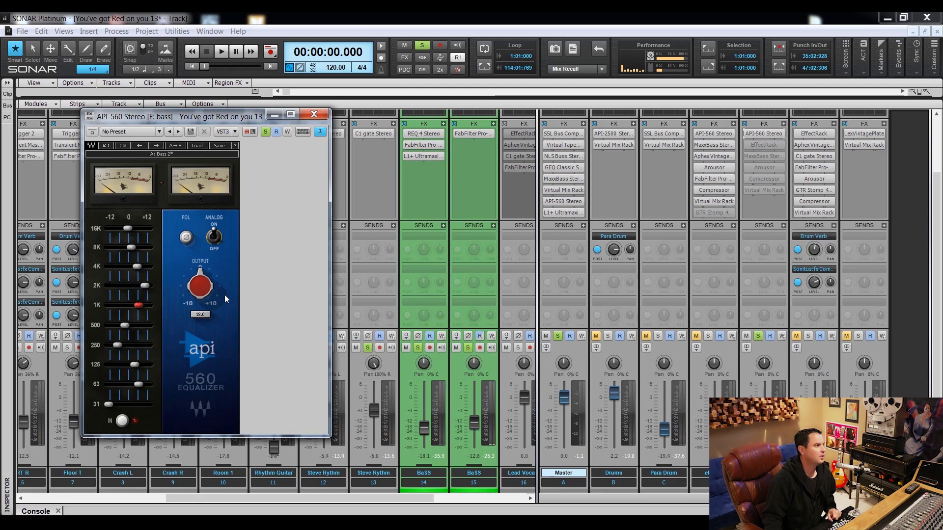
left_click(216, 243)
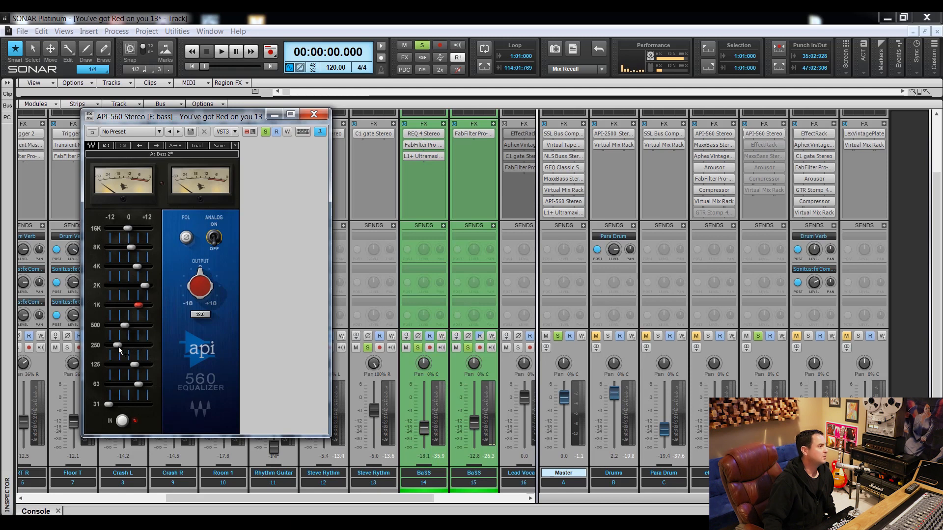
mouse_move(120, 344)
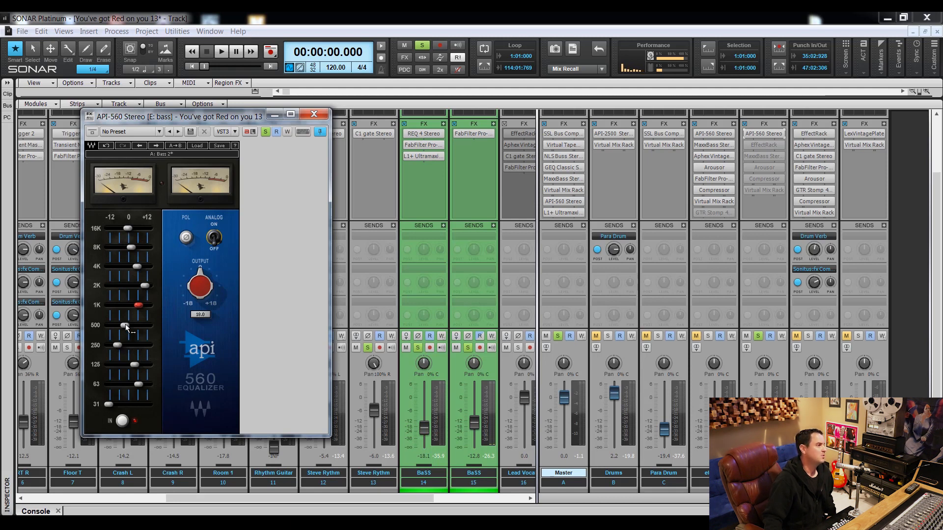
mouse_move(125, 324)
mouse_move(143, 308)
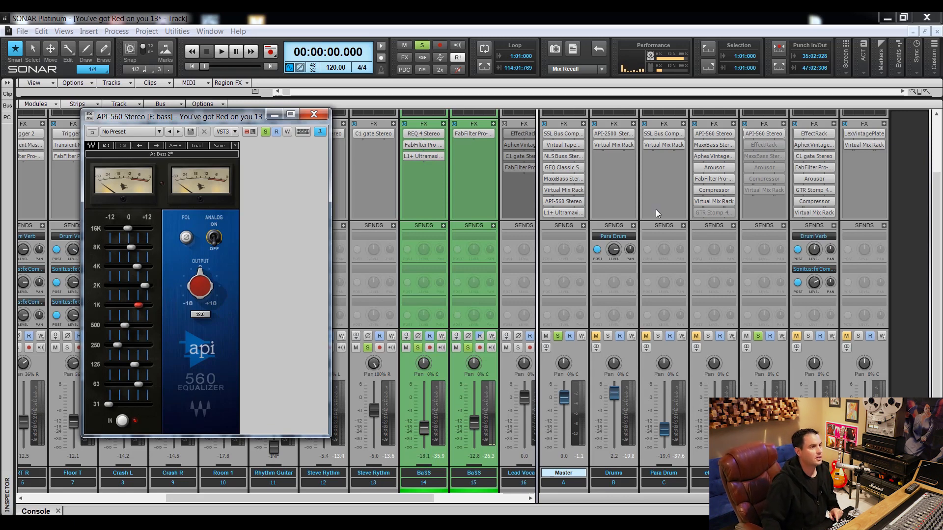
Open the bass bus EffectRack away from the bus strips and examine its Decapitator, FilterFreak and MicroShift modules.
double_click(759, 145)
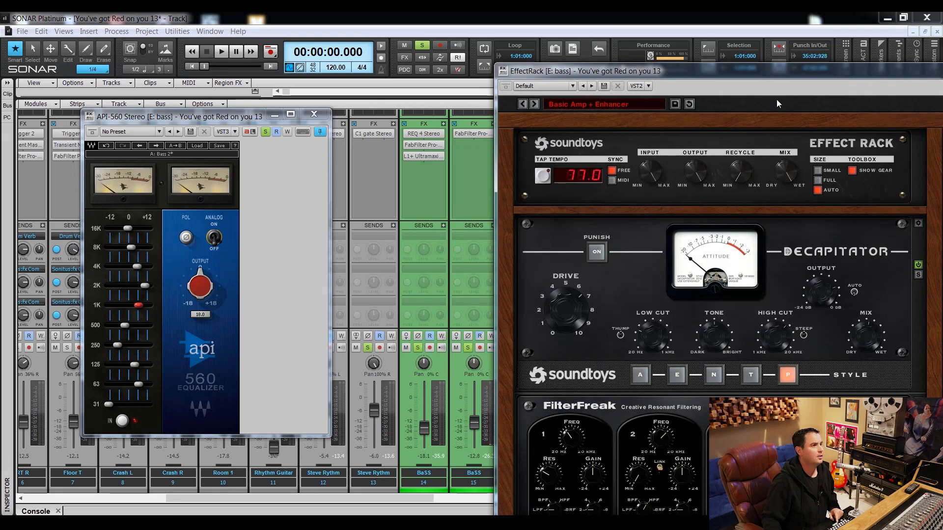
left_click_drag(780, 72, 351, 73)
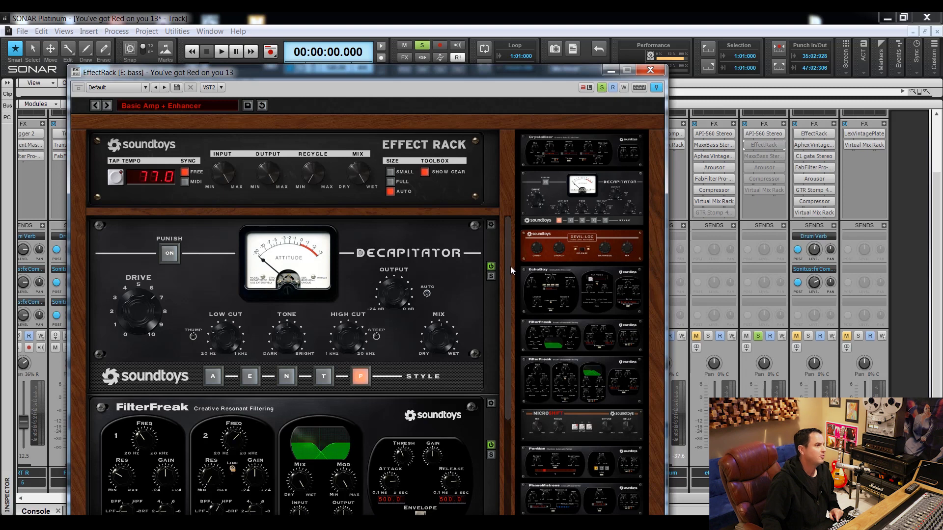
left_click_drag(508, 264, 505, 218)
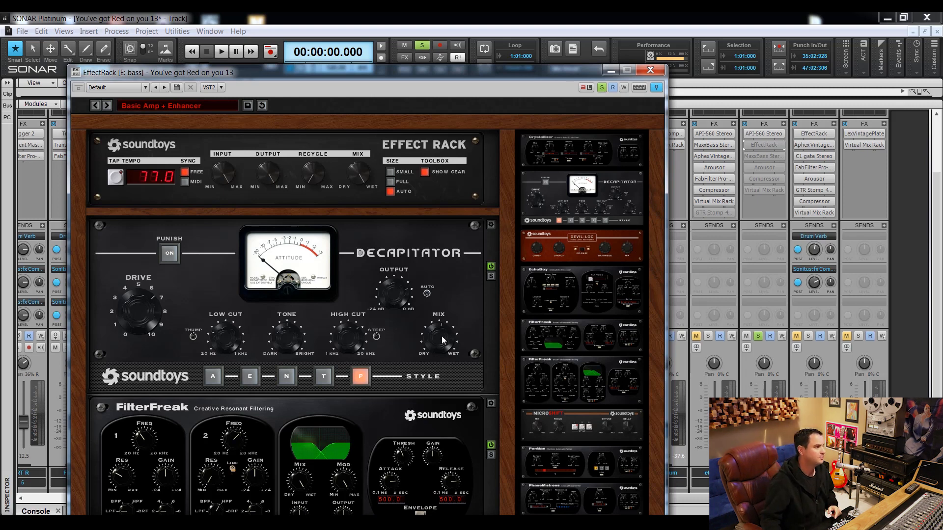
left_click_drag(508, 349, 508, 471)
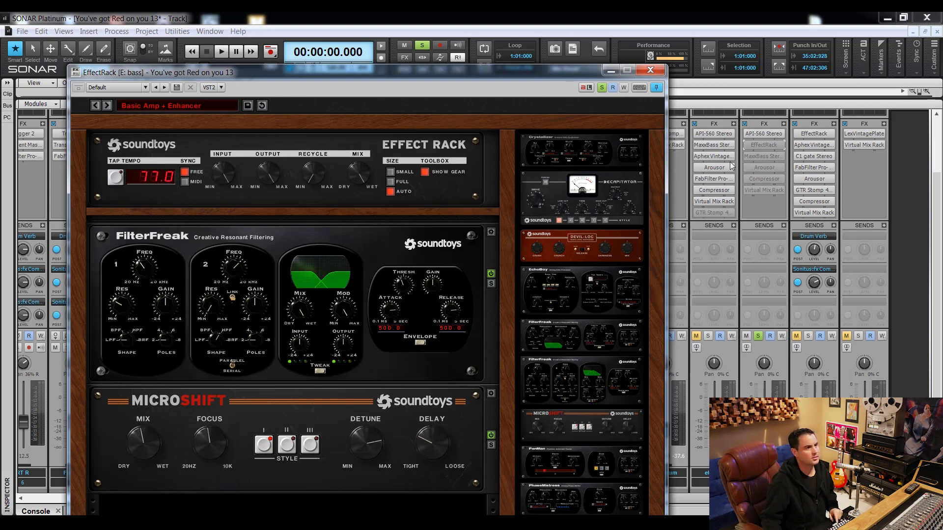
Play the bass and toggle the EffectRack's bypass to compare the sound, leaving the effect enabled and playback stopped.
key("space")
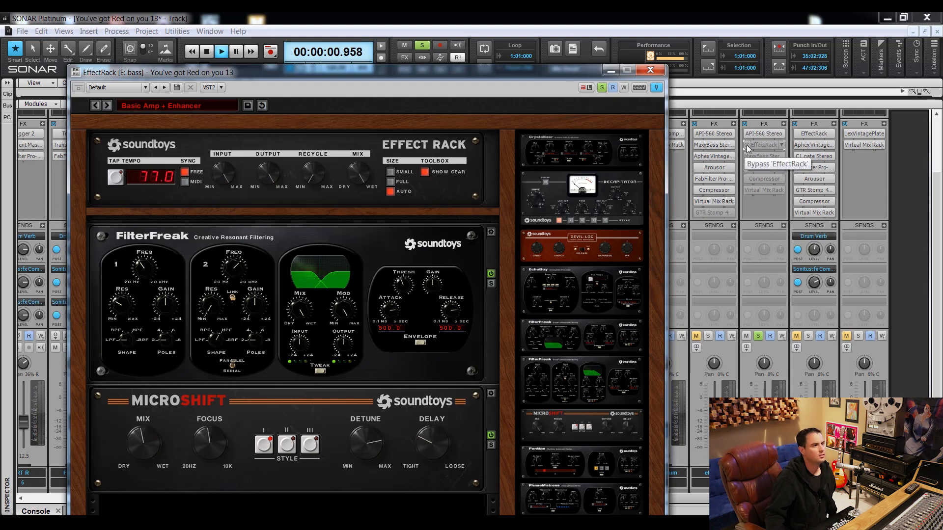
left_click(747, 146)
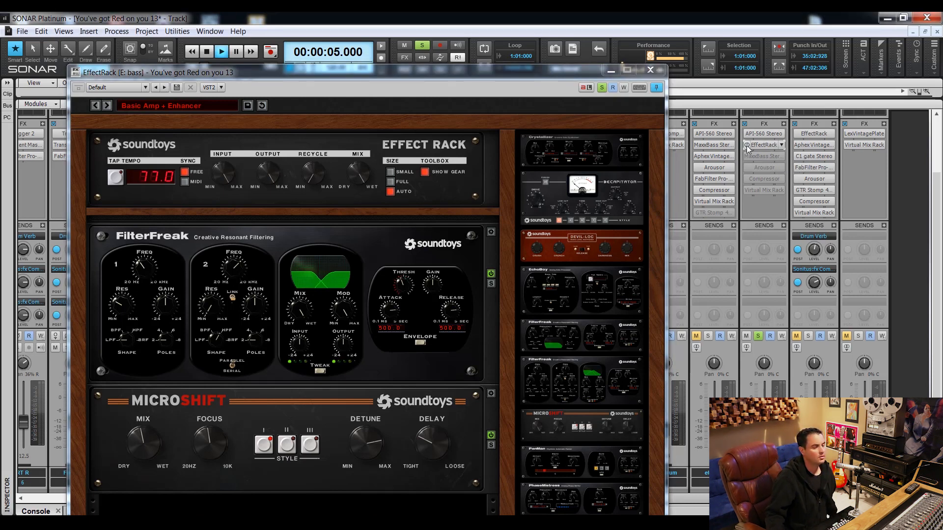
left_click(746, 147)
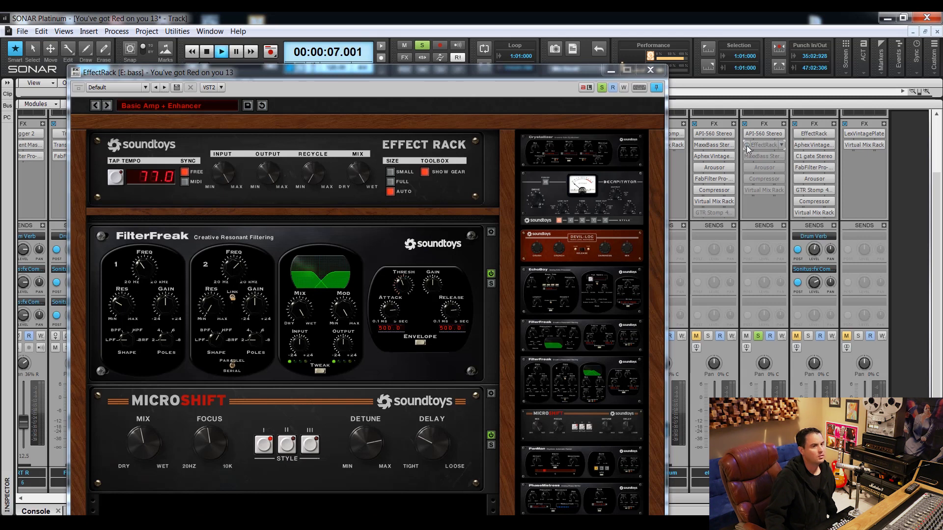
left_click(746, 147)
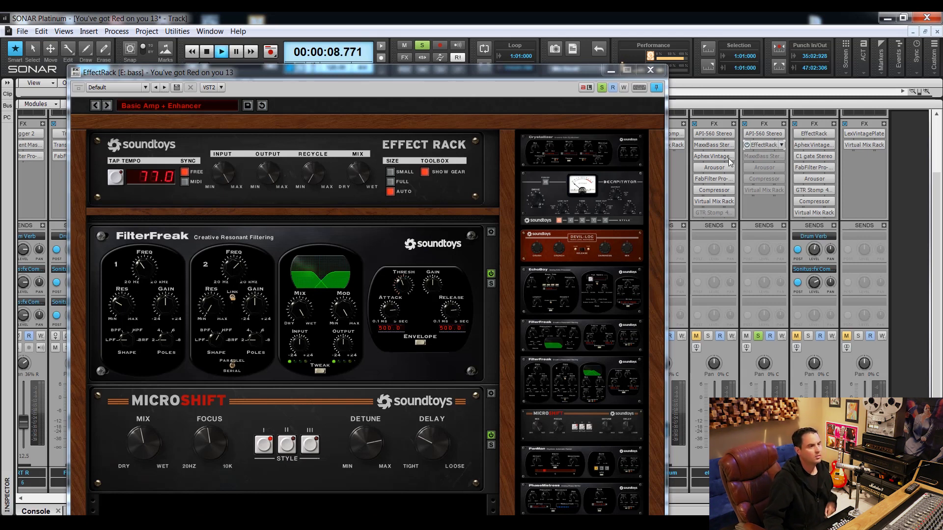
key("space")
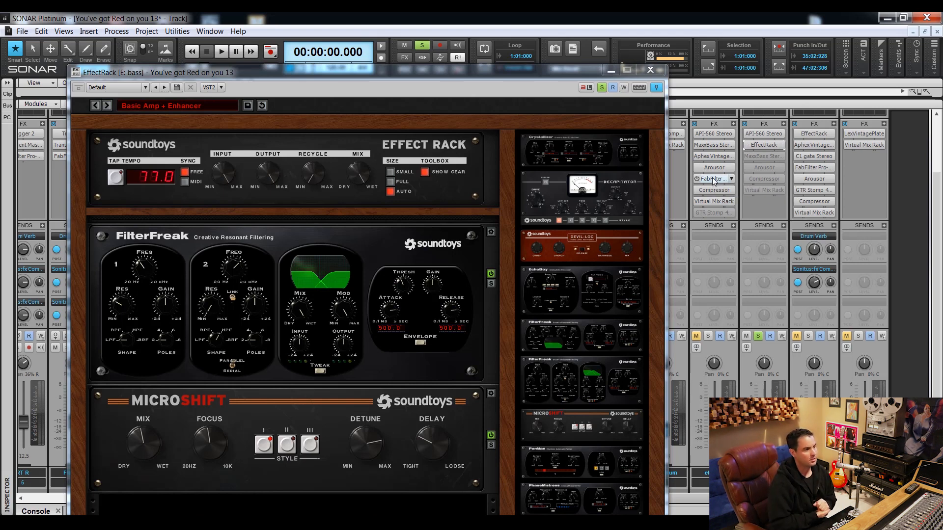
Enable MaxxBass on the bass bus with its window moved off the bus strips, and compare it bypassed and active during playback.
left_click(747, 156)
double_click(766, 157)
key("space")
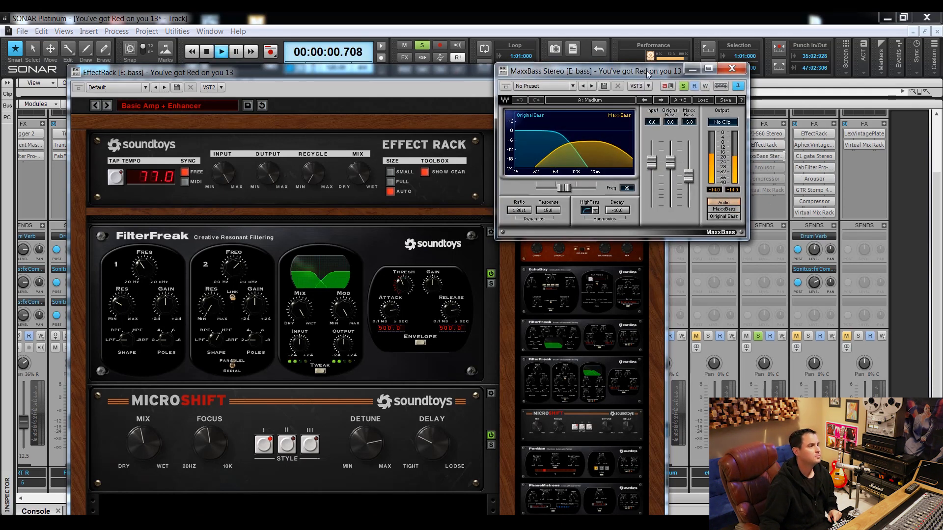
left_click_drag(659, 72, 412, 83)
left_click(745, 156)
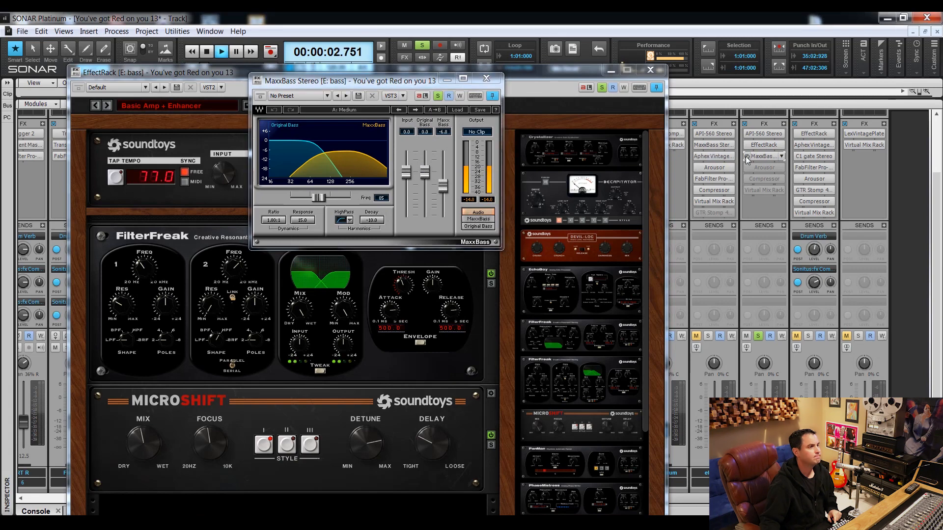
left_click(745, 156)
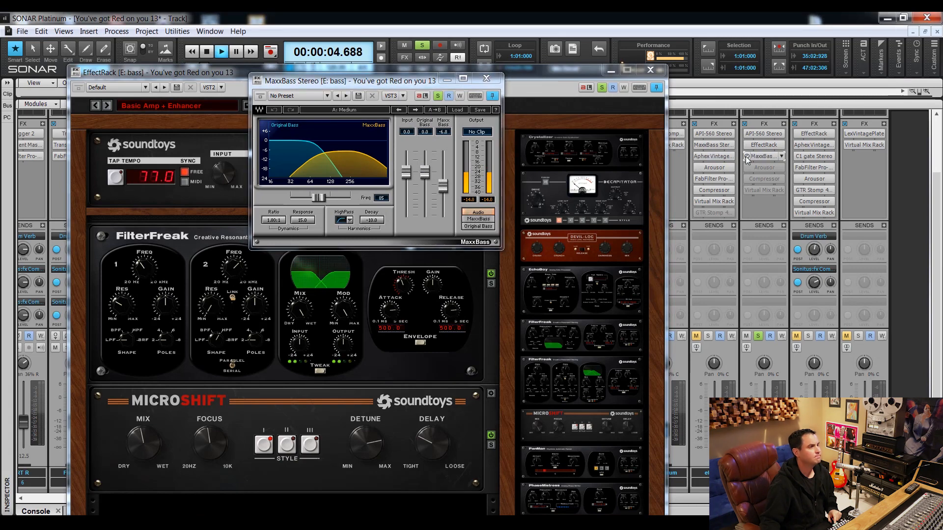
Open the bass bus Arousor beside the bus strips, enable it during playback, and stop the song.
double_click(764, 168)
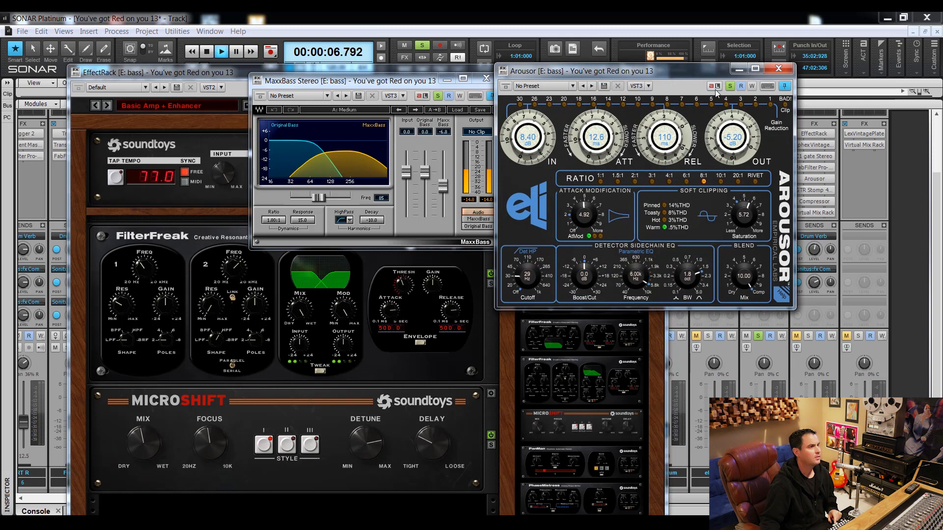
left_click_drag(708, 76, 533, 81)
left_click(745, 168)
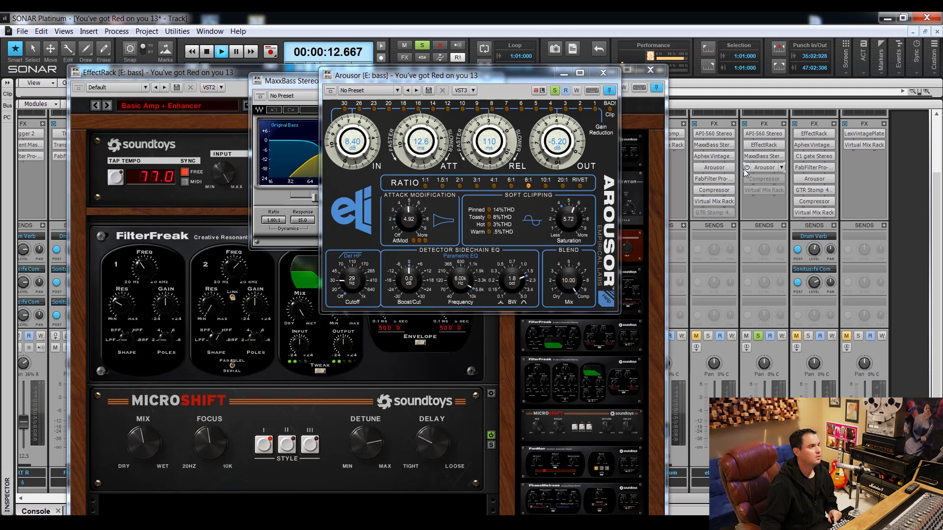
key("space")
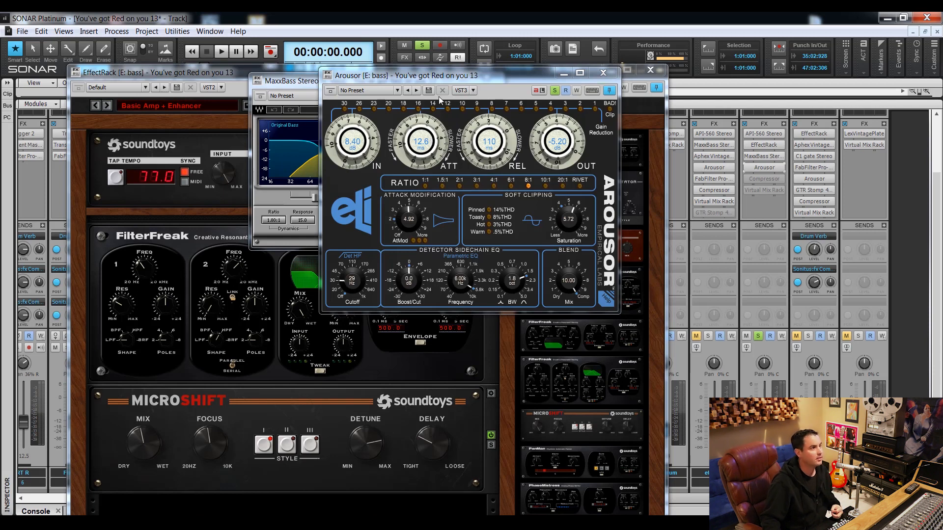
Re-enable the bass bus Compressor, and open the Compressor and Virtual Mix Rack windows away from the bus strips.
double_click(759, 181)
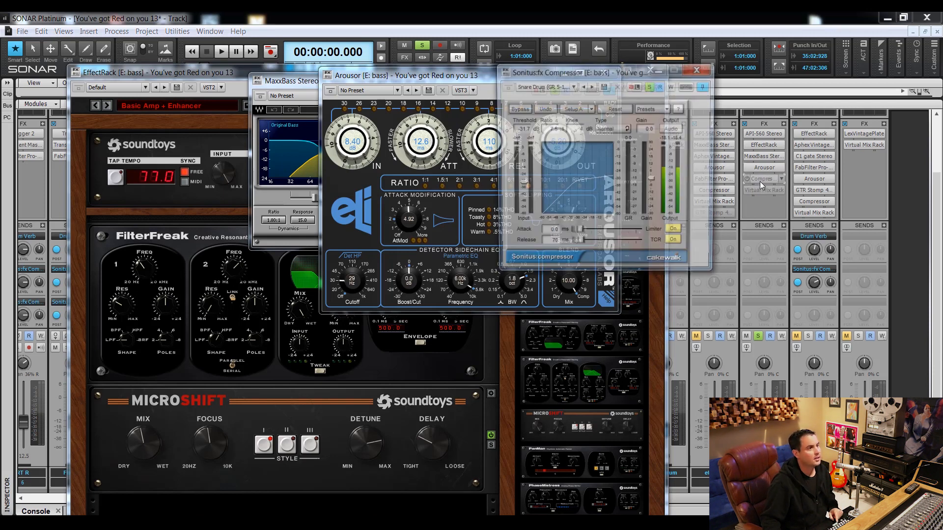
left_click_drag(609, 70, 479, 66)
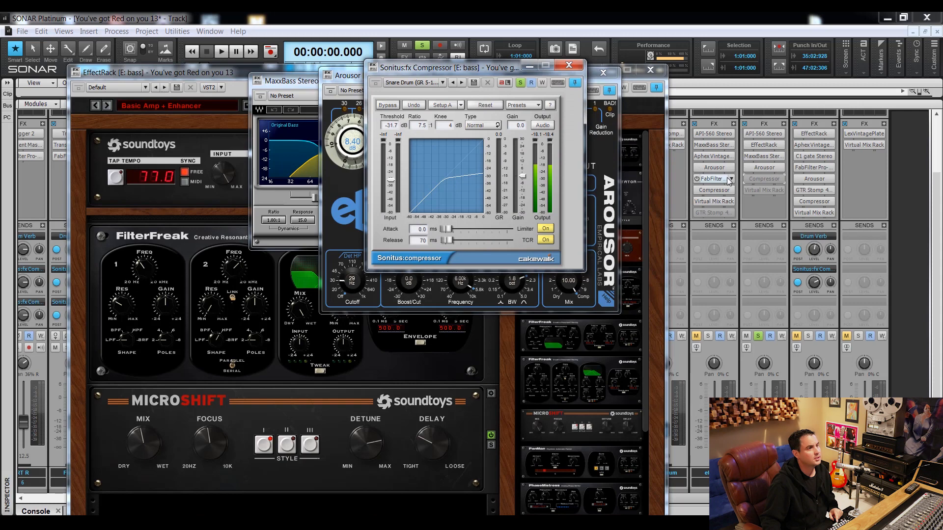
left_click(772, 195)
double_click(765, 190)
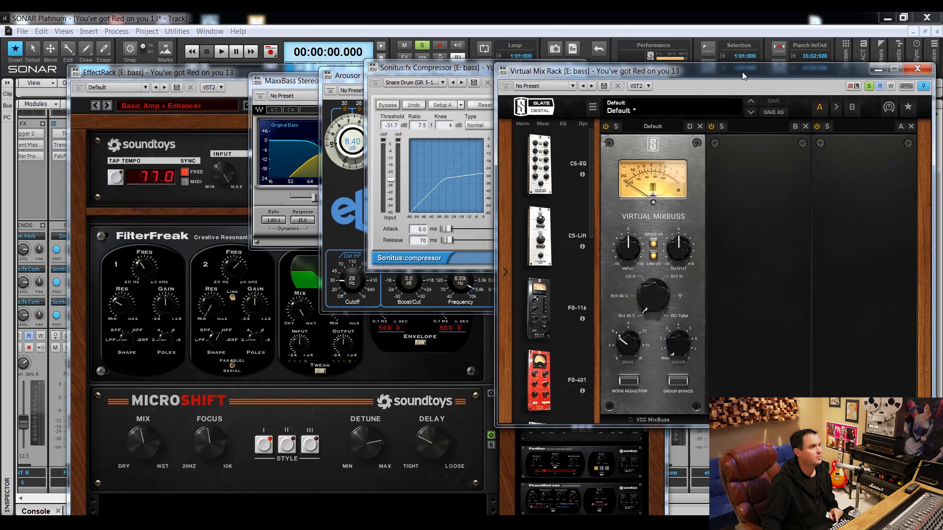
left_click_drag(741, 72, 374, 61)
Close all the open bass bus effect windows, from Virtual Mix Rack down to the API-560.
left_click(549, 60)
left_click(569, 65)
left_click(603, 72)
left_click(650, 70)
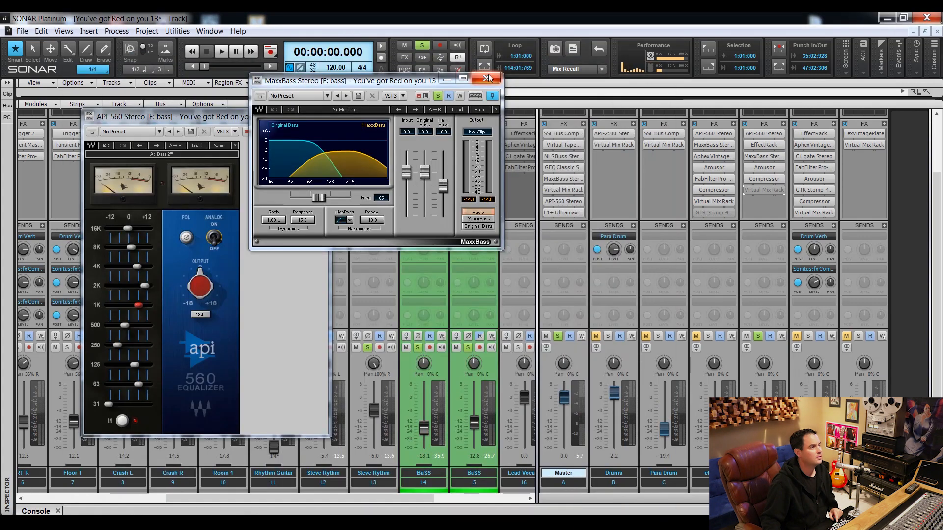
left_click(486, 78)
left_click(319, 117)
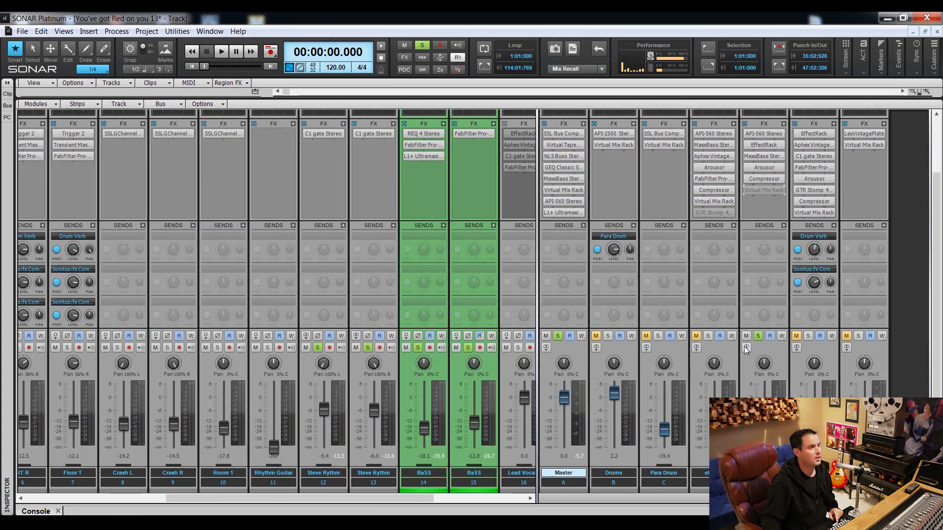
Clear all solos and bus mutes, and solo the Drums bus for a short playback.
left_click(422, 45)
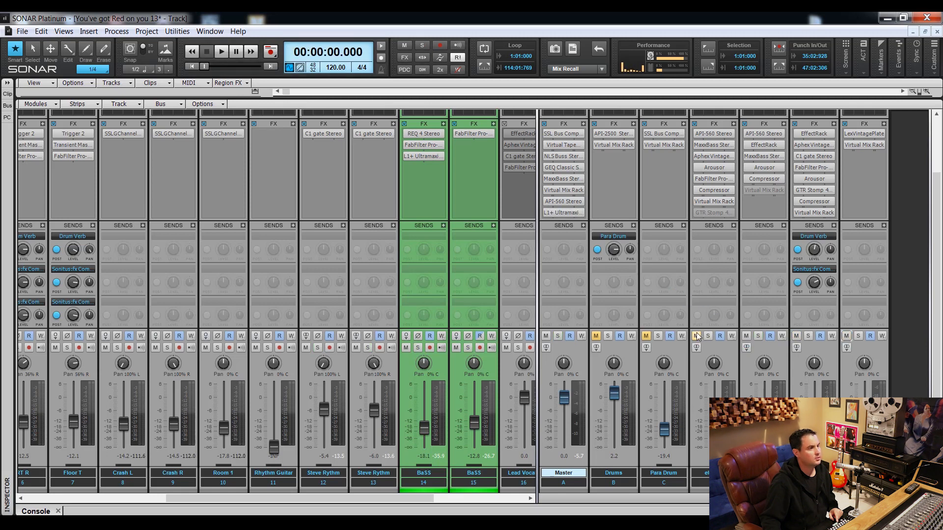
left_click(596, 336)
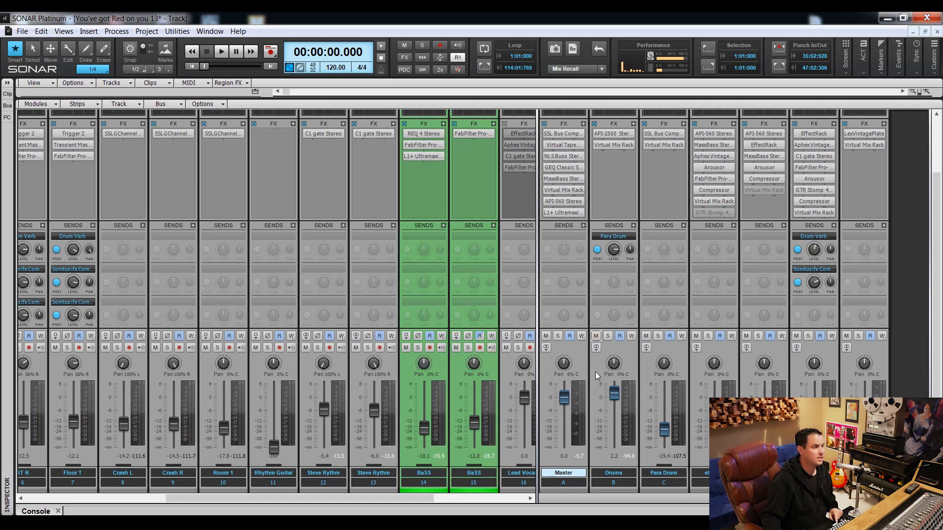
left_click(607, 336)
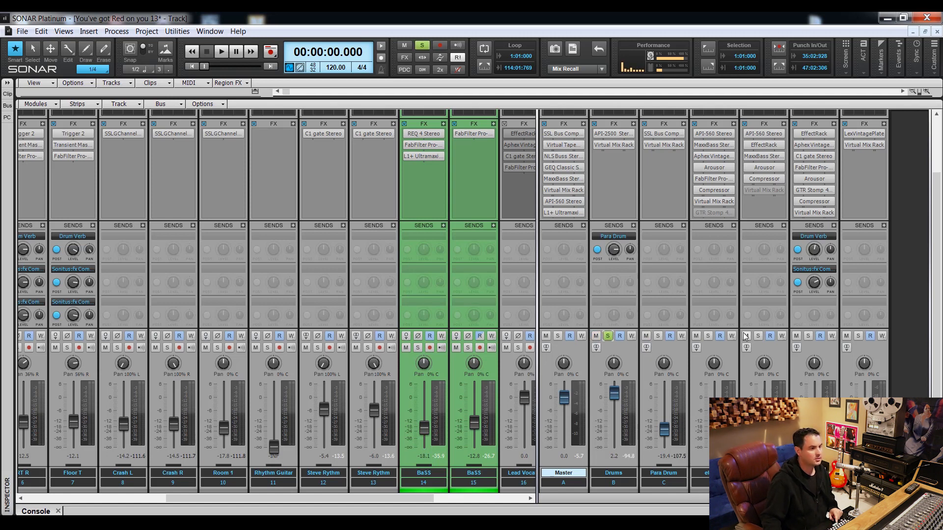
key("space")
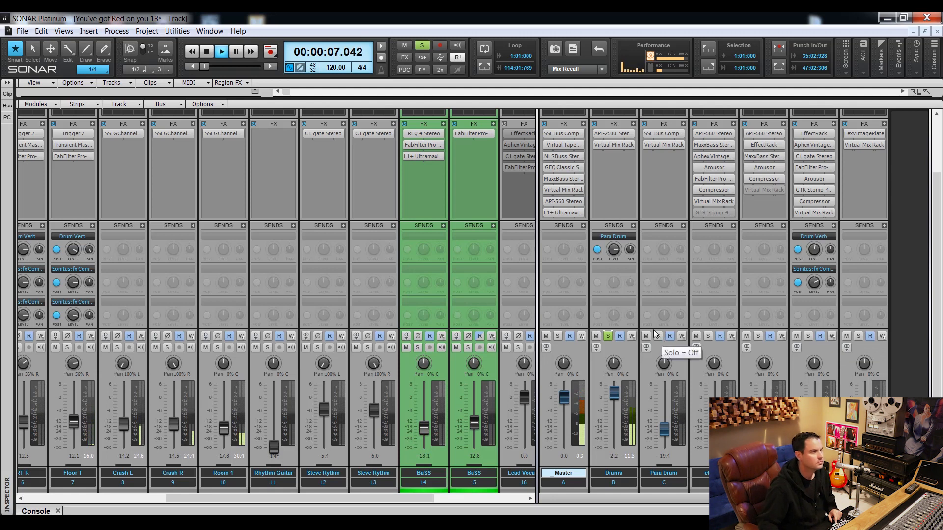
key("space")
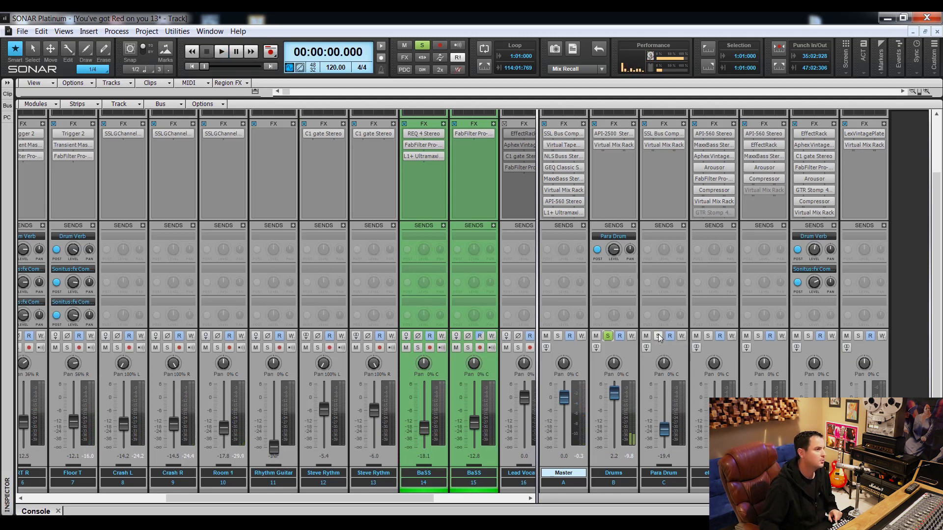
Solo the Para Drum bus with Drums, open its SSL Bus Compressor and Virtual Mix Rack, keep only the compressor open, and start playback.
double_click(662, 133)
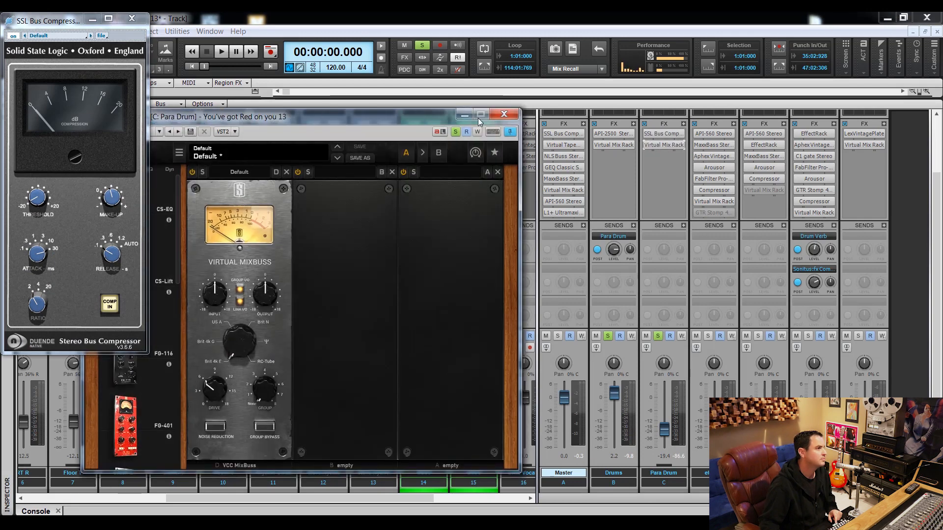
left_click(511, 117)
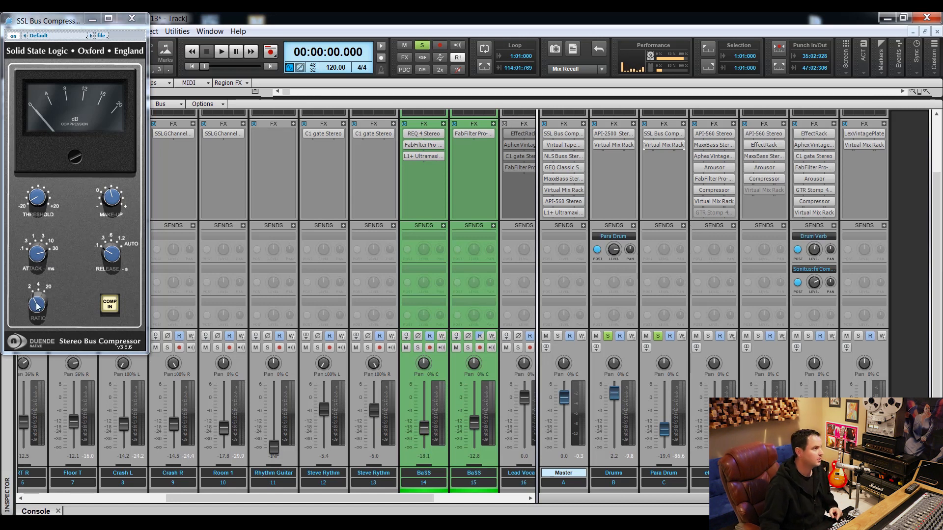
key("space")
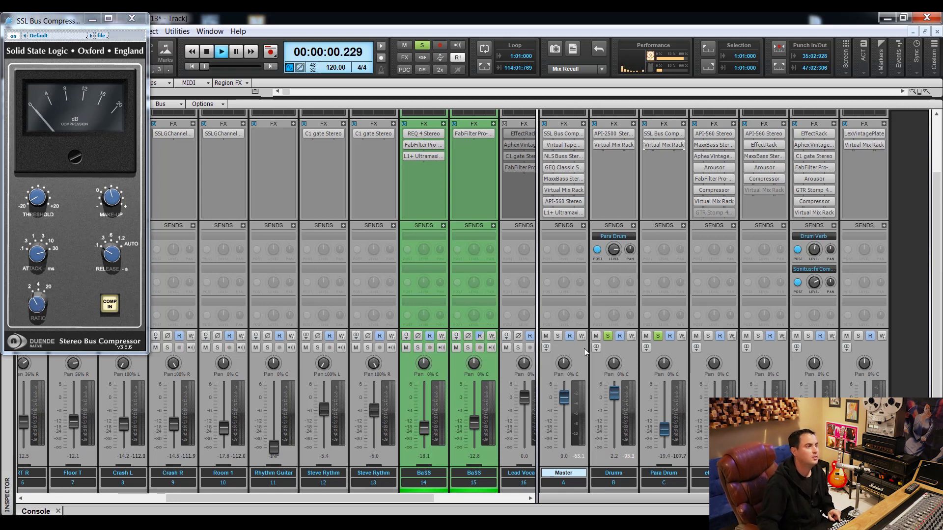
Toggle the Drums and Para Drum solos off and back on in turn during playback, and close the SSL Bus Compressor.
left_click(610, 336)
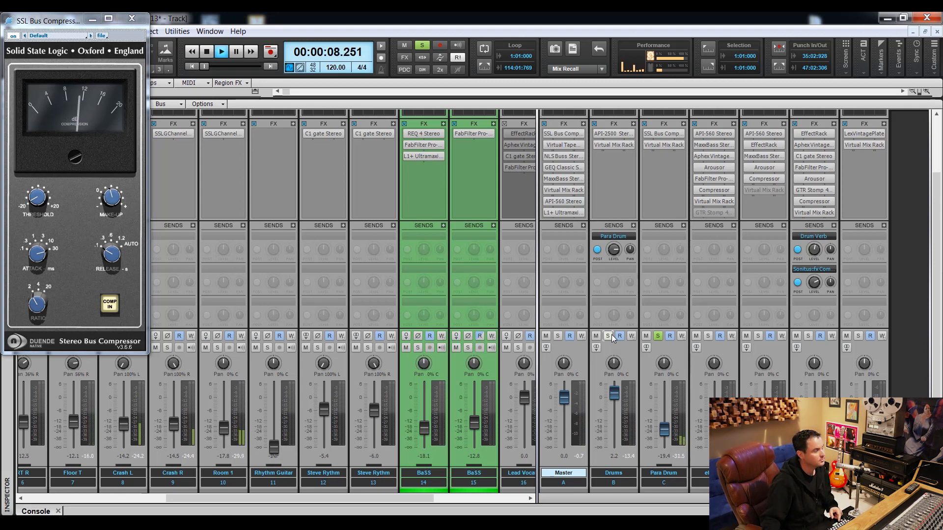
left_click(608, 335)
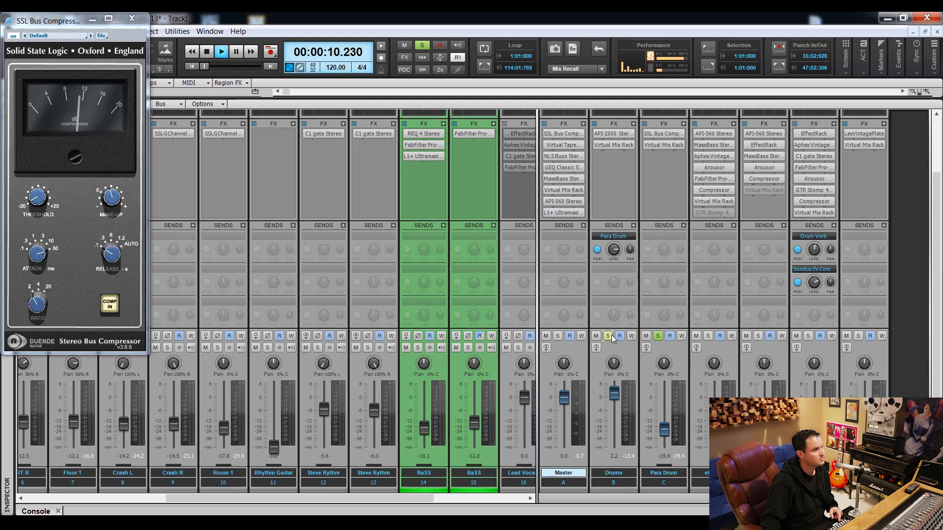
left_click(658, 336)
left_click(659, 336)
left_click(131, 18)
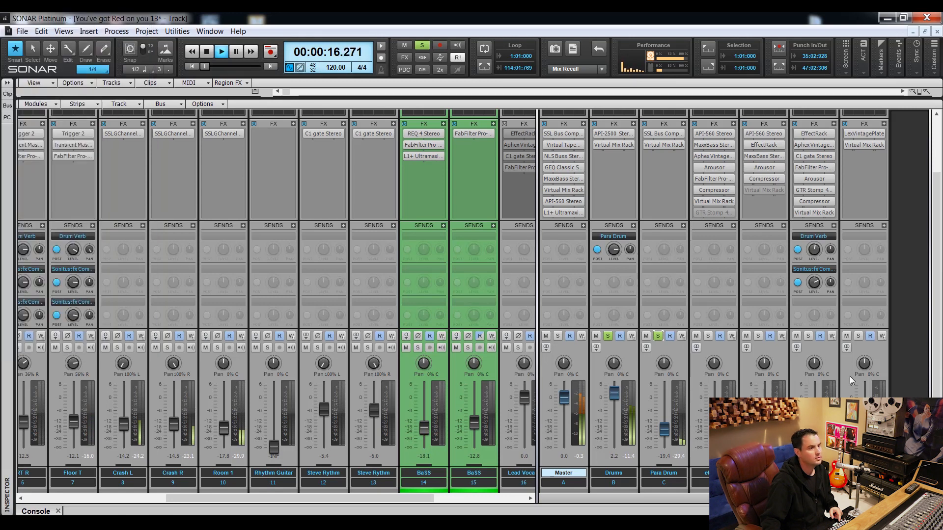
Solo the LexVintagePlate reverb bus alone during playback by removing the solos from Para Drum and Drums.
left_click(857, 336)
left_click(657, 337)
left_click(607, 336)
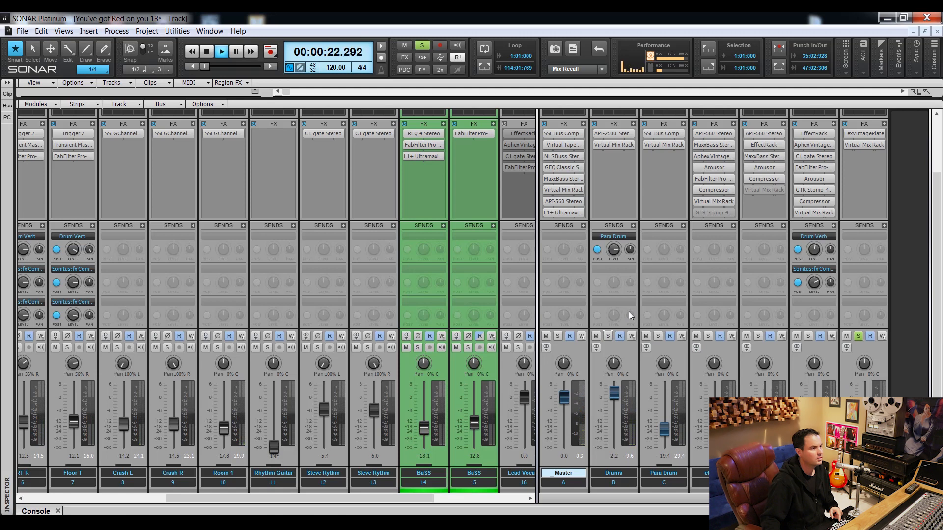
Add the Drums bus solo to the reverb bus, and compare the sound with all project effects bypassed and re-enabled.
left_click(608, 336)
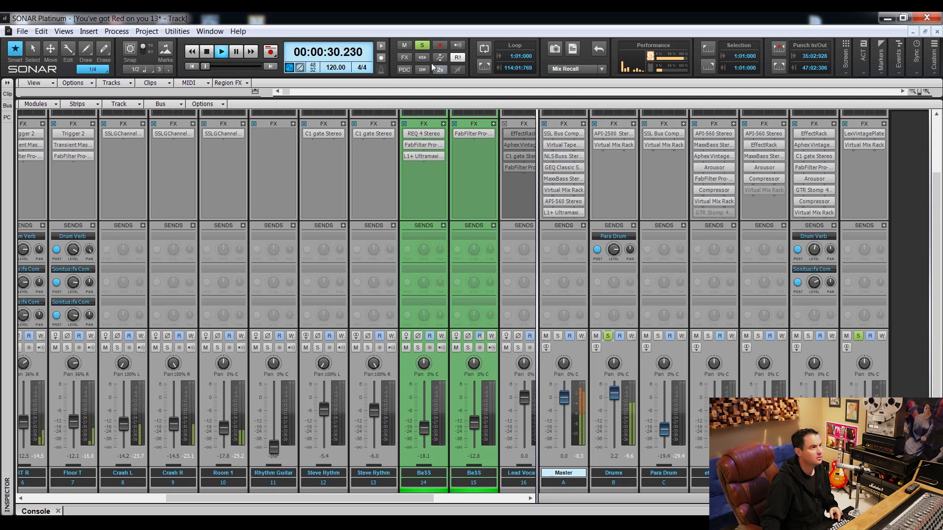
left_click(403, 57)
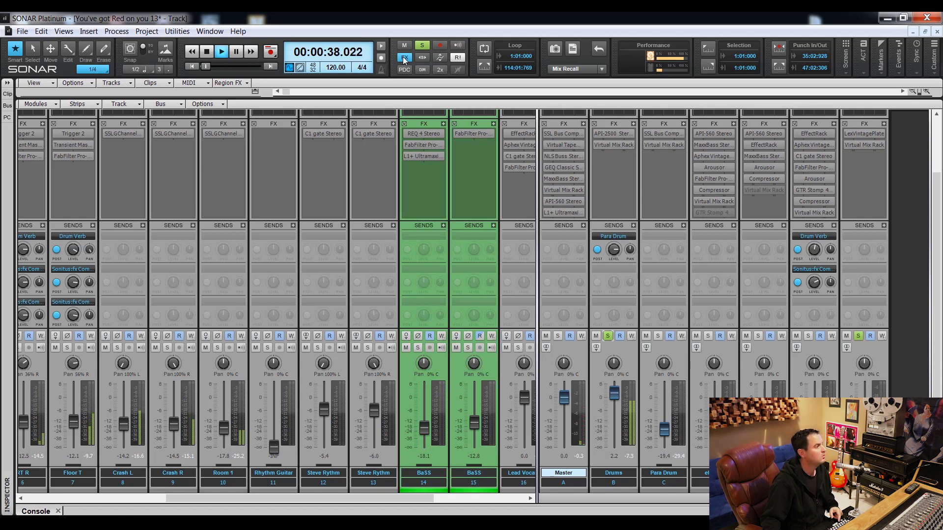
left_click(404, 59)
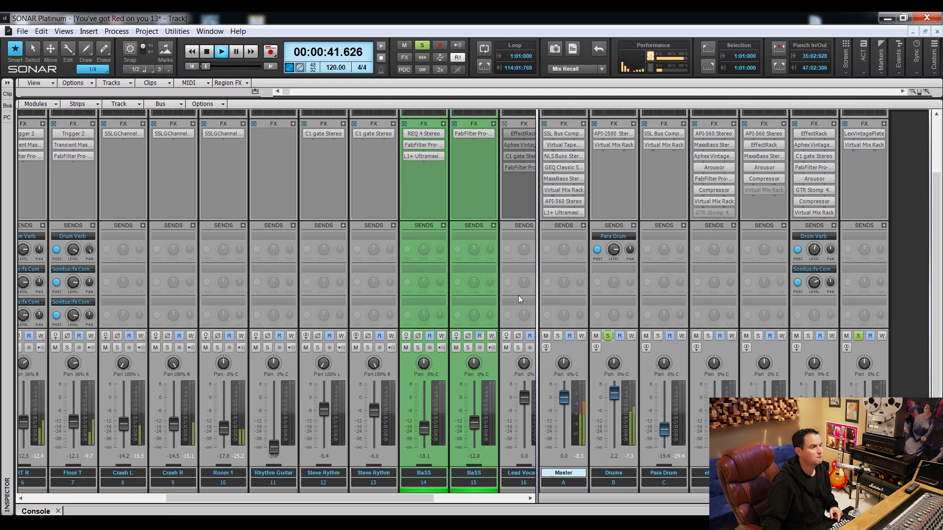
Add the Para Drum, electric guitar and bass buses to the soloed drum mix, bring the vocal tracks into view, and stop playback.
left_click(657, 336)
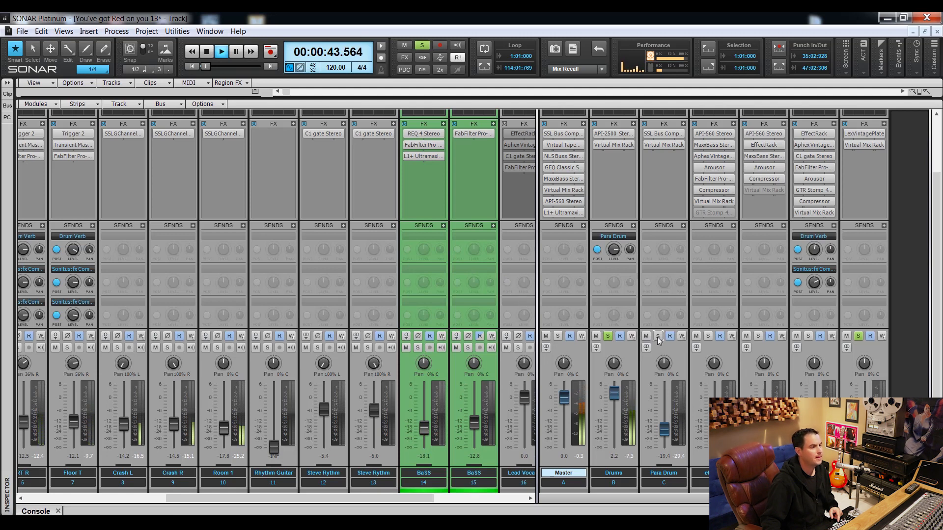
left_click(707, 336)
left_click(755, 337)
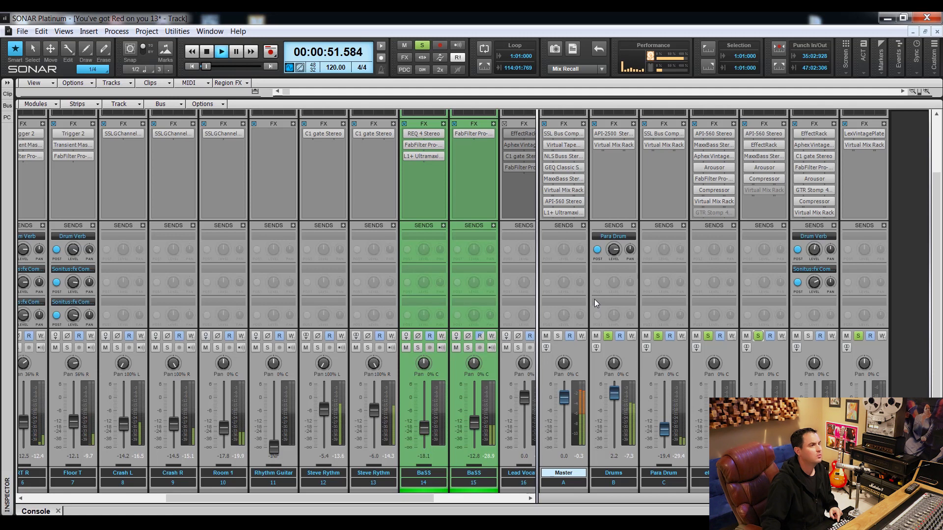
left_click_drag(276, 502, 367, 504)
key("space")
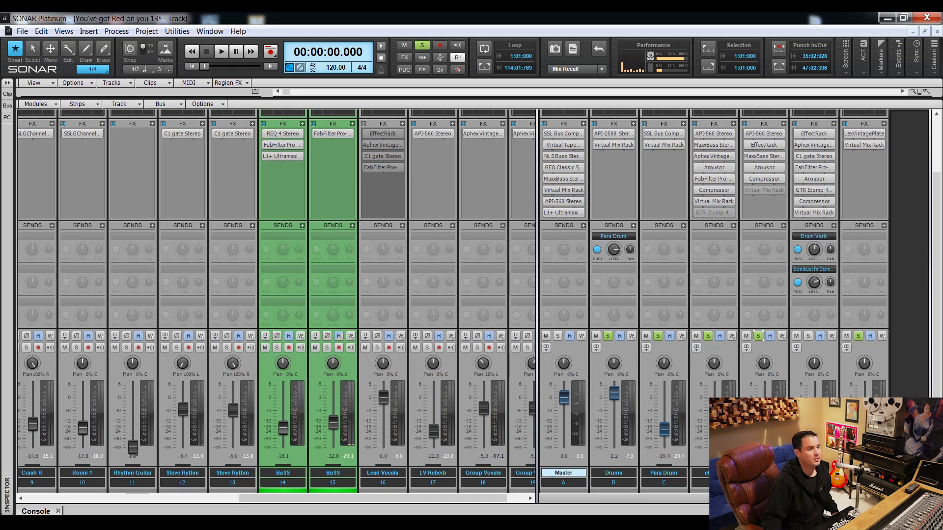
Clear all solos, play the Vocals bus soloed, add the LexVintagePlate reverb bus solo, and stop playback.
left_click(808, 337)
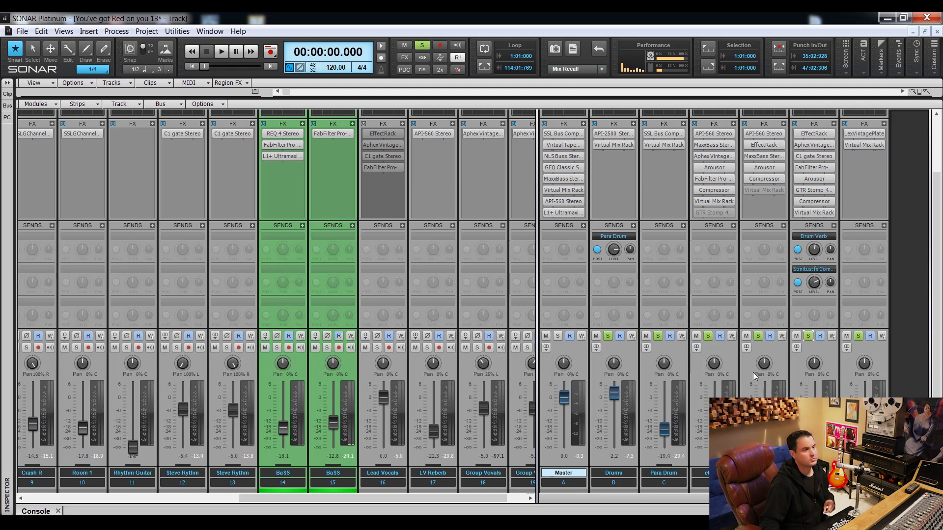
left_click(421, 45)
left_click(808, 338)
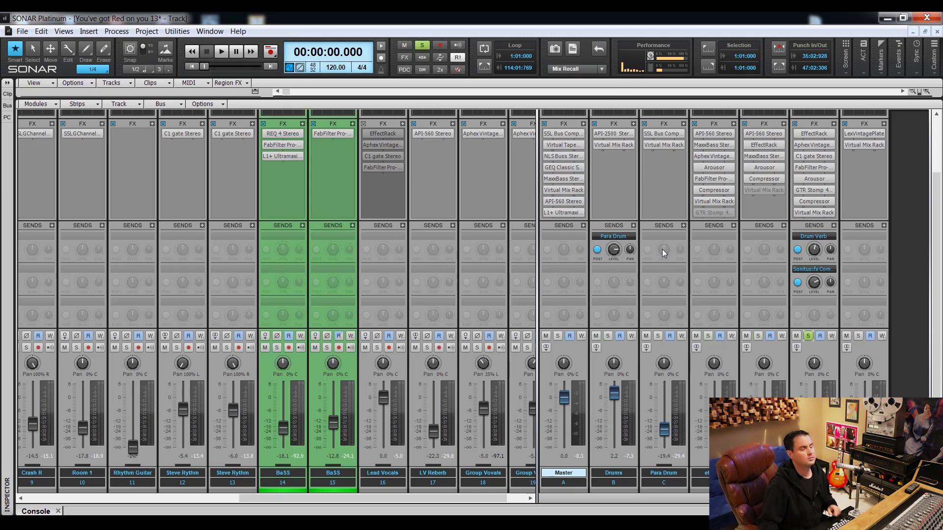
key("space")
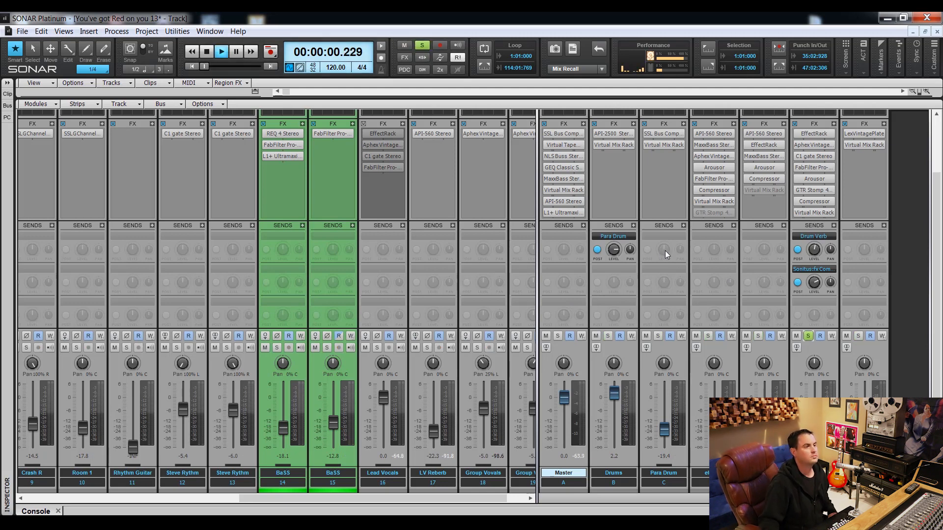
left_click(858, 336)
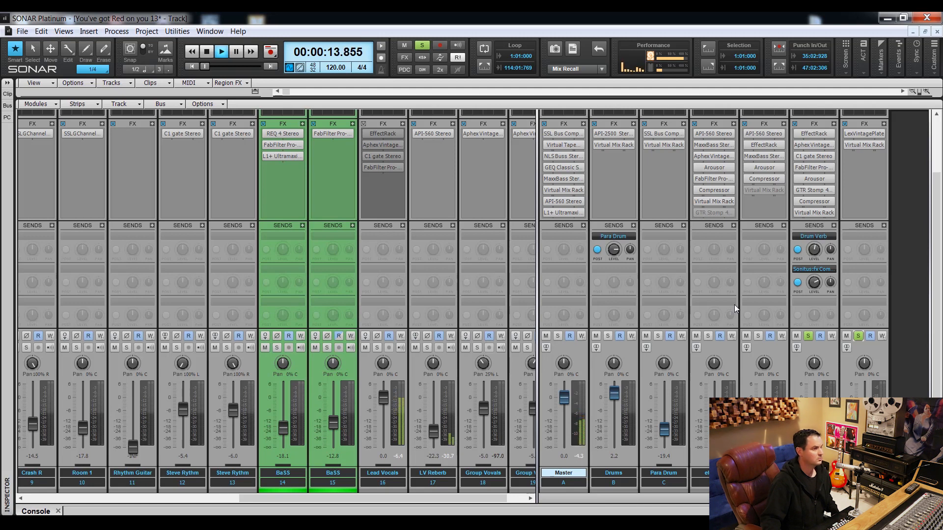
key("space")
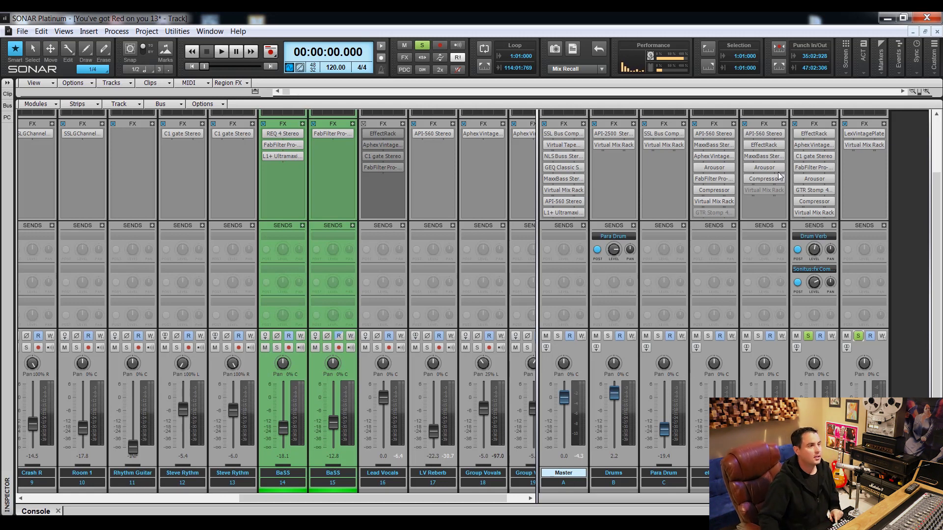
Bypass the Vocals bus effects one by one from Virtual Mix Rack up to Aphex Vintage, keeping EffectRack active.
left_click_drag(376, 500, 446, 504)
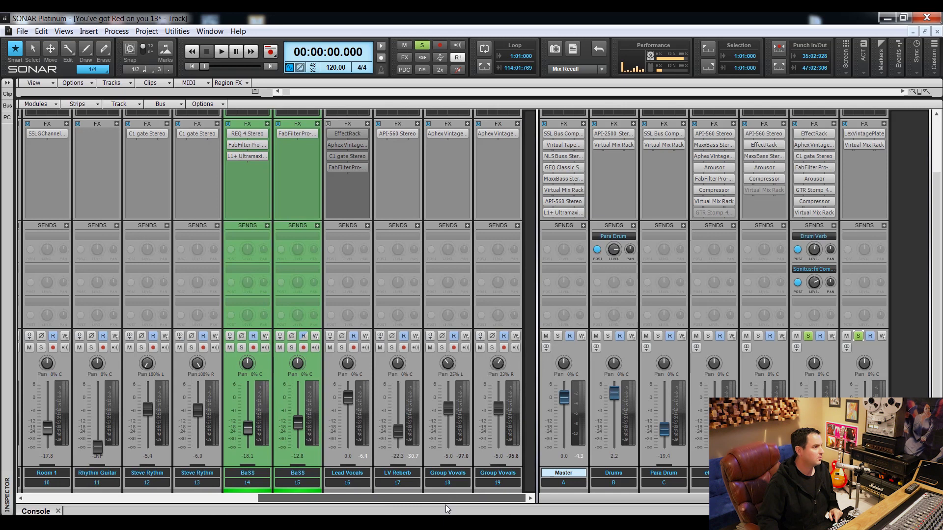
left_click(797, 213)
left_click(796, 201)
left_click(797, 190)
left_click(797, 178)
left_click(797, 167)
left_click(797, 157)
left_click(797, 145)
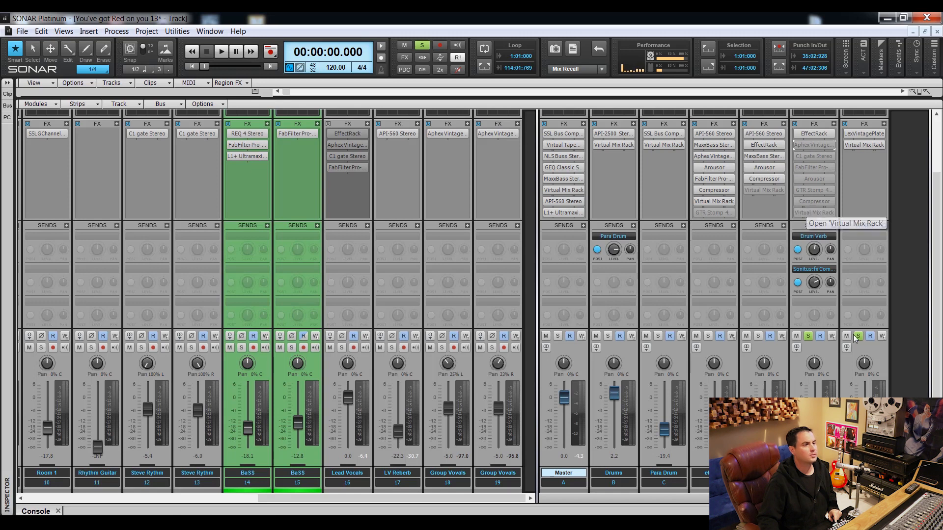
Play the song with only the Vocals bus soloed, view its EffectRack, bypass that effect, and close its window.
key("space")
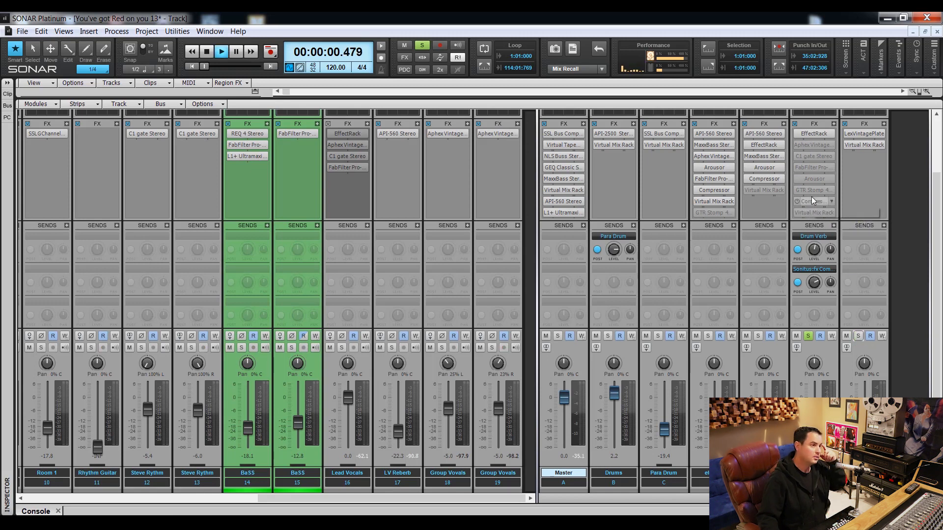
double_click(811, 134)
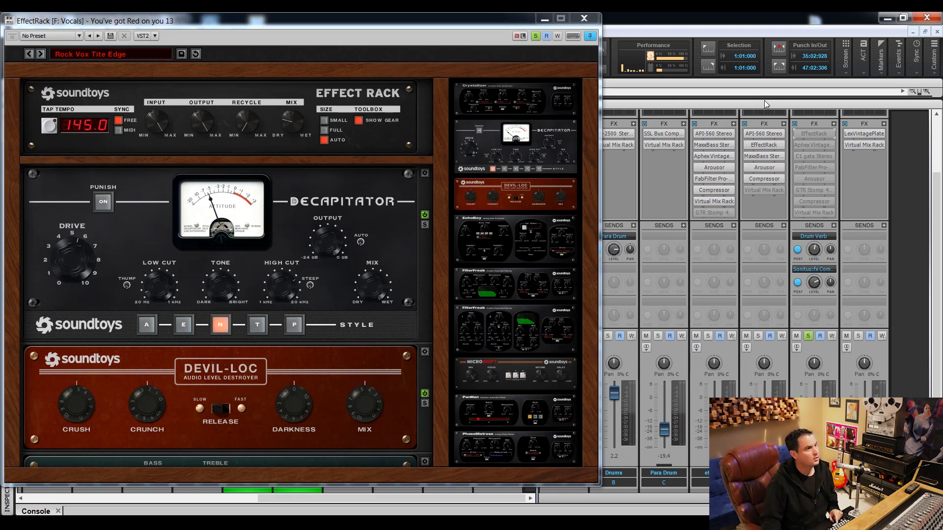
left_click(583, 20)
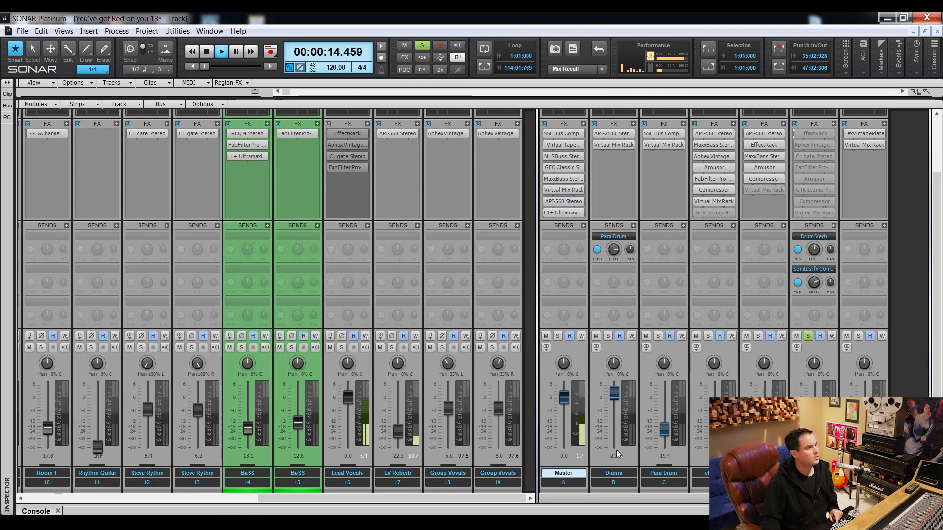
Solo the LV Reverb track, open its API-560 equalizer, and compare the reverb with the equalizer bypassed and enabled.
left_click(390, 350)
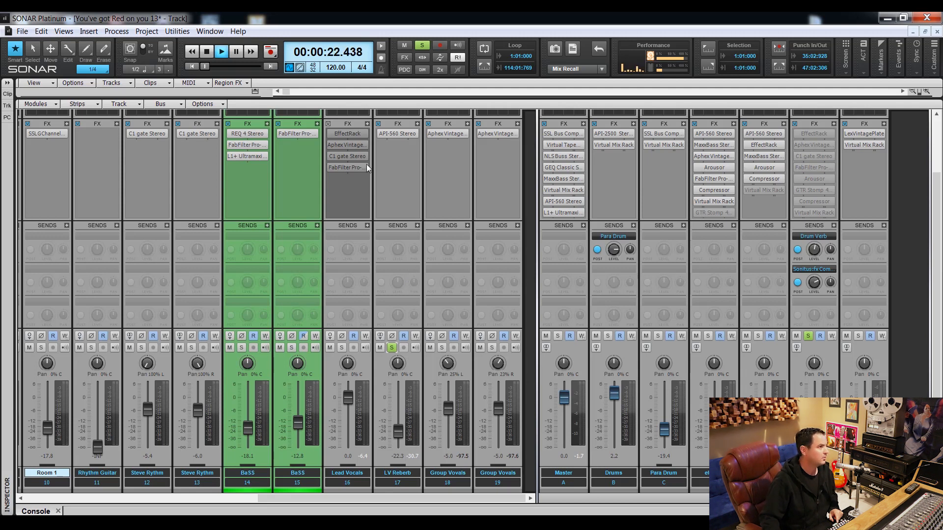
double_click(400, 139)
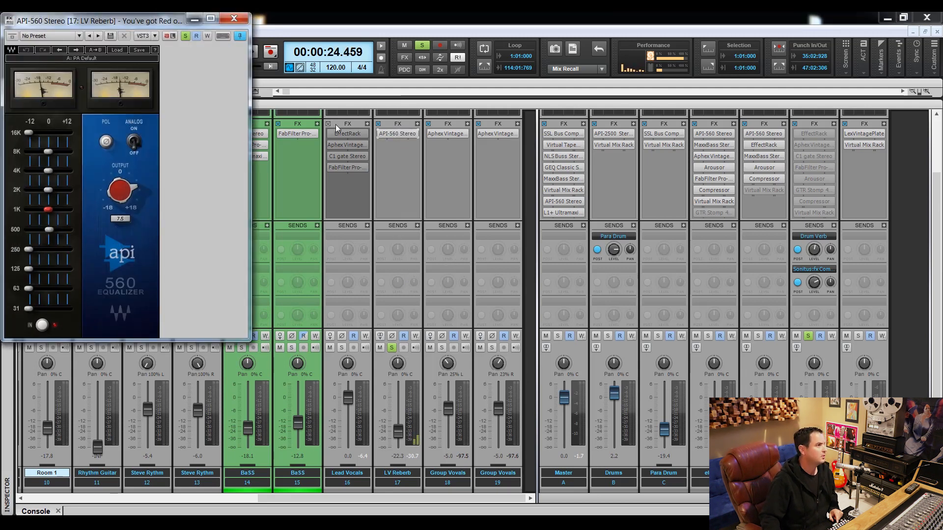
left_click(379, 133)
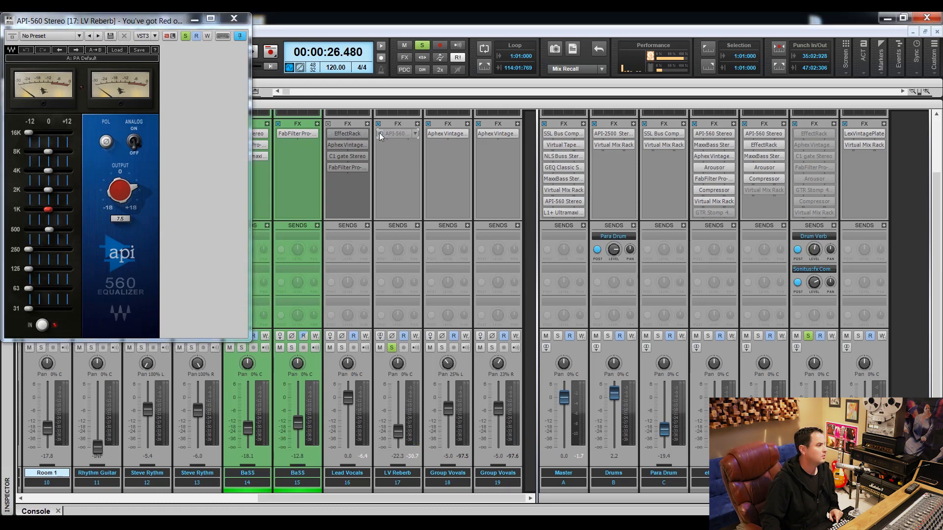
left_click(379, 133)
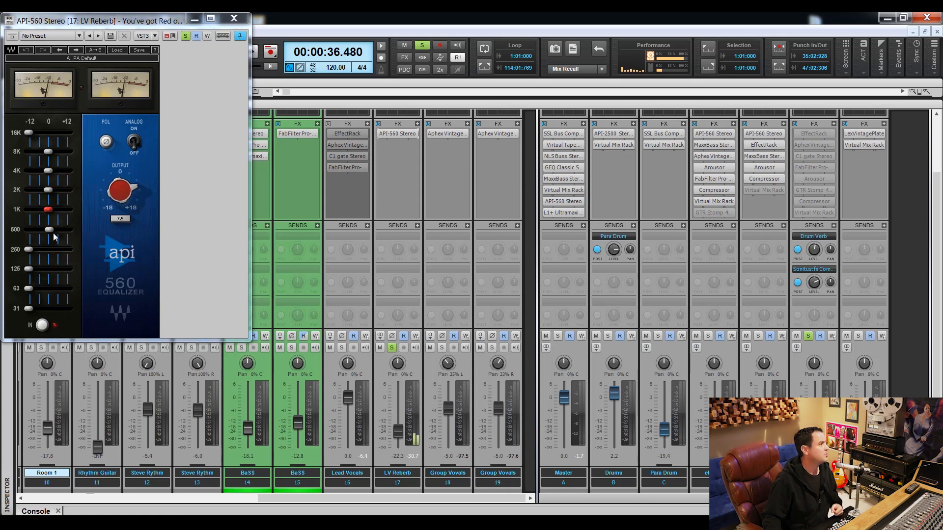
Try the API-560's 16K band at +12 dB, return it to full cut, close the equalizer, and unsolo LV Reverb.
mouse_move(32, 132)
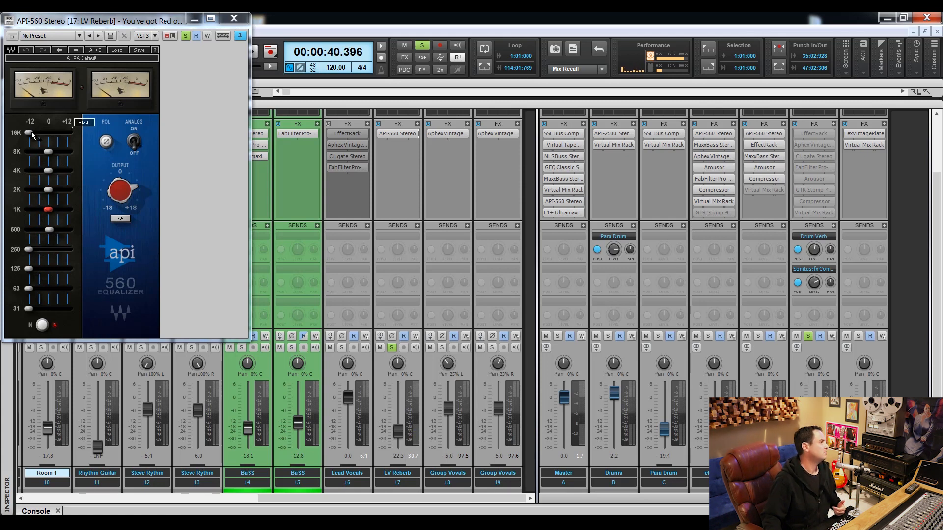
left_click_drag(31, 131, 67, 133)
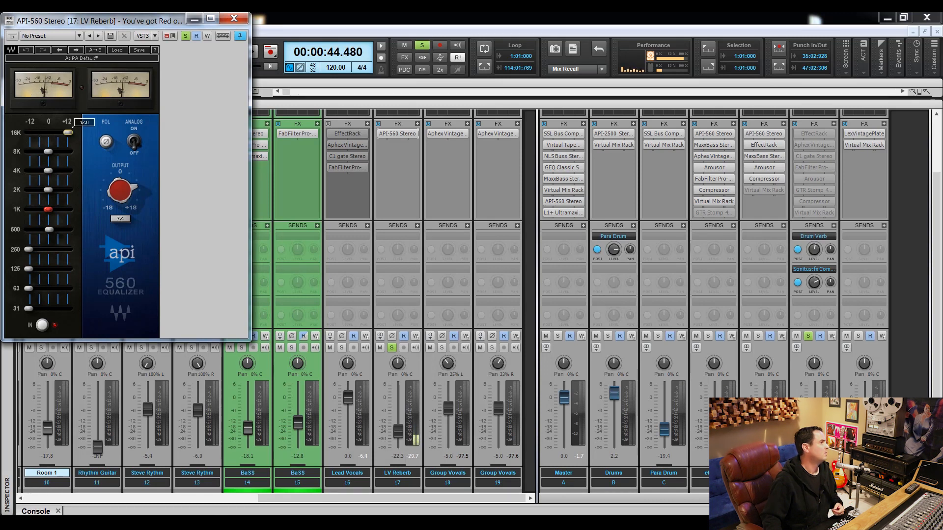
left_click_drag(68, 133, 30, 131)
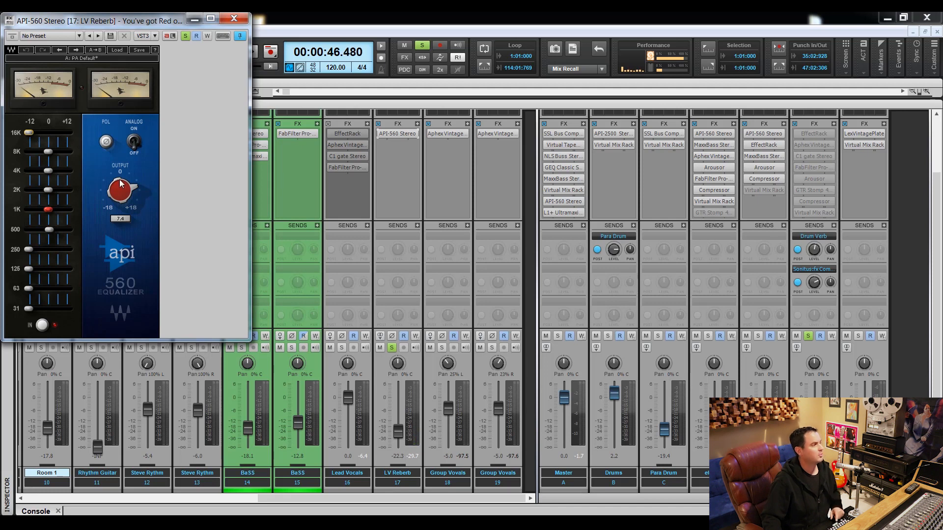
left_click(234, 19)
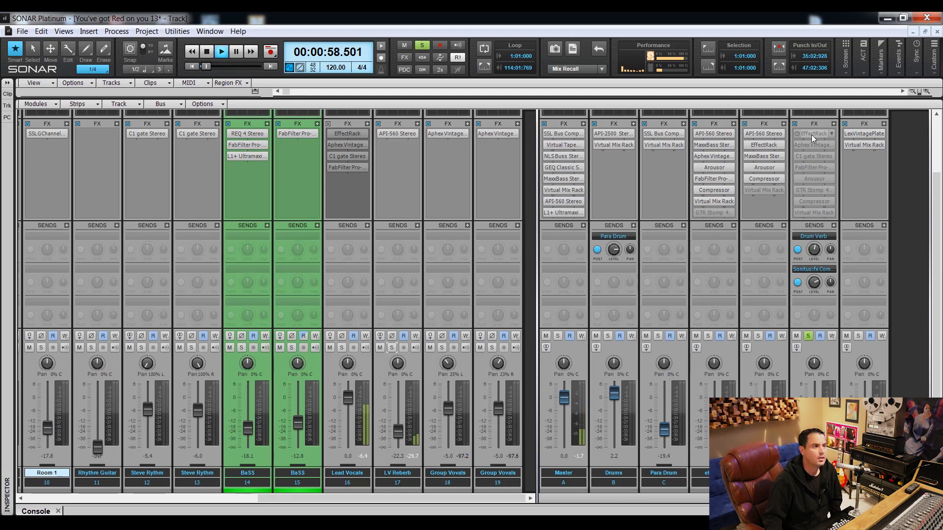
Re-enable EffectRack on the Vocals bus during playback and open its window to show the Decapitator and Devil-Loc settings.
left_click(797, 134)
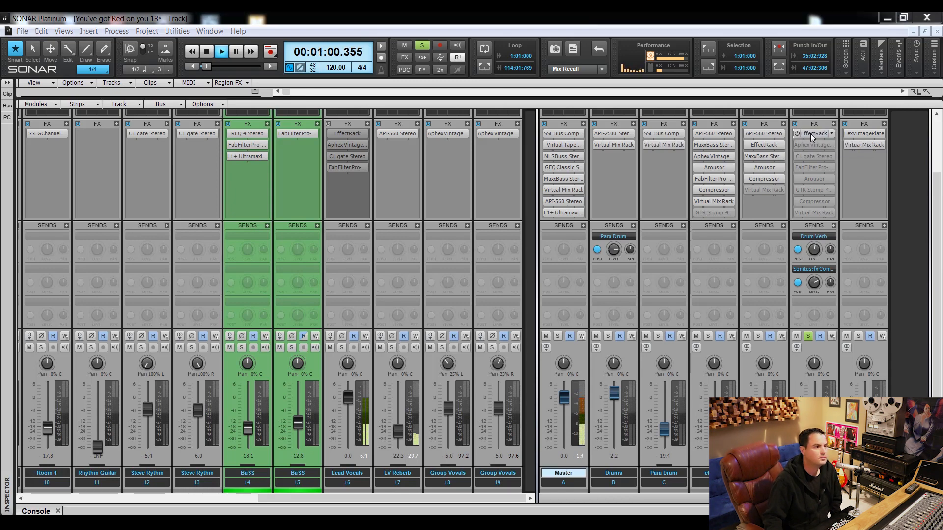
double_click(810, 133)
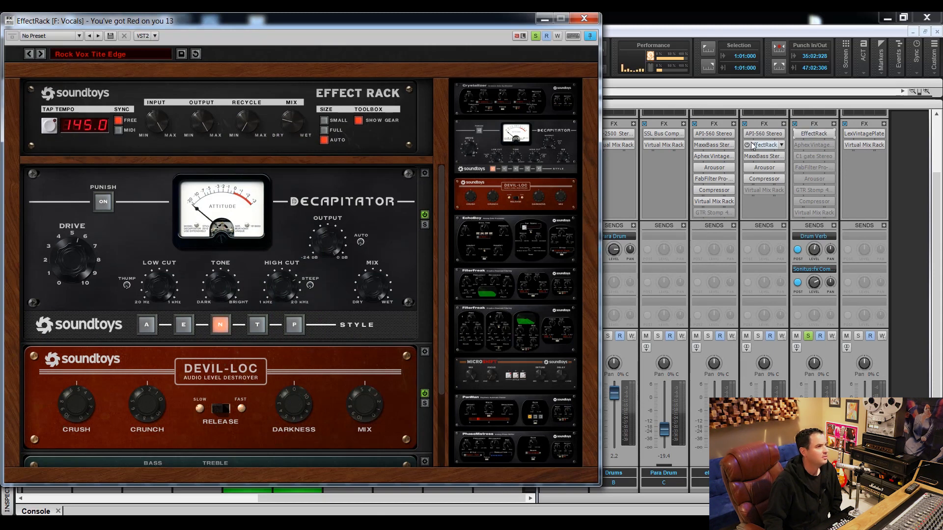
left_click(797, 137)
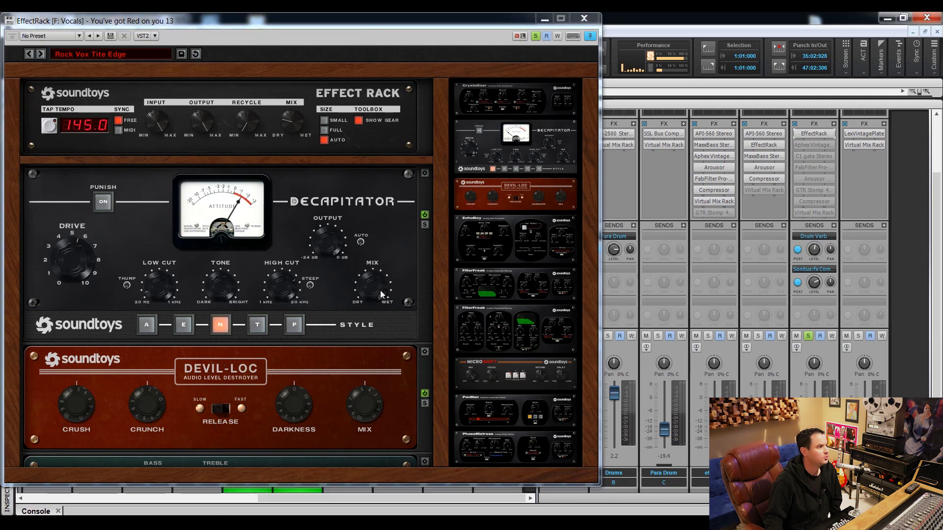
scroll(395, 293, "down", 2)
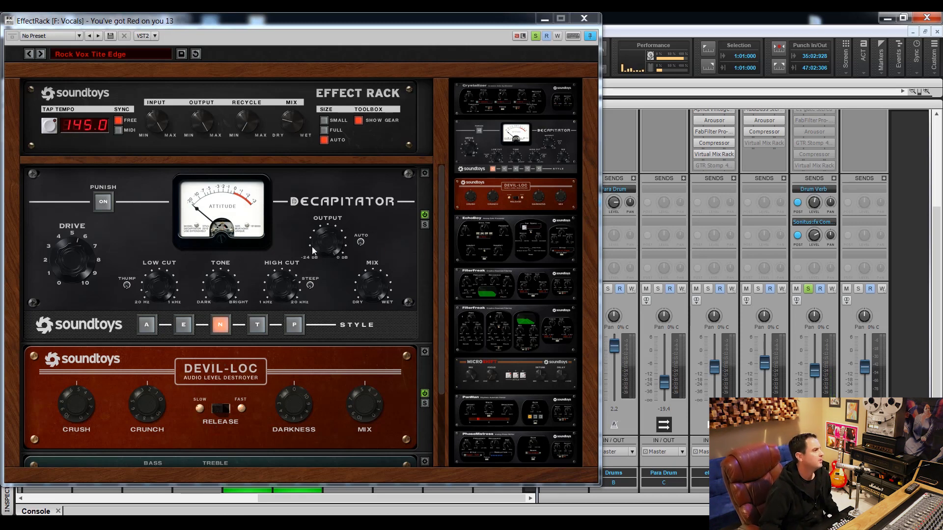
View the Radiator in the Vocals EffectRack, compare its Noisy and Clean settings during playback, and close the rack window.
left_click_drag(442, 234, 425, 313)
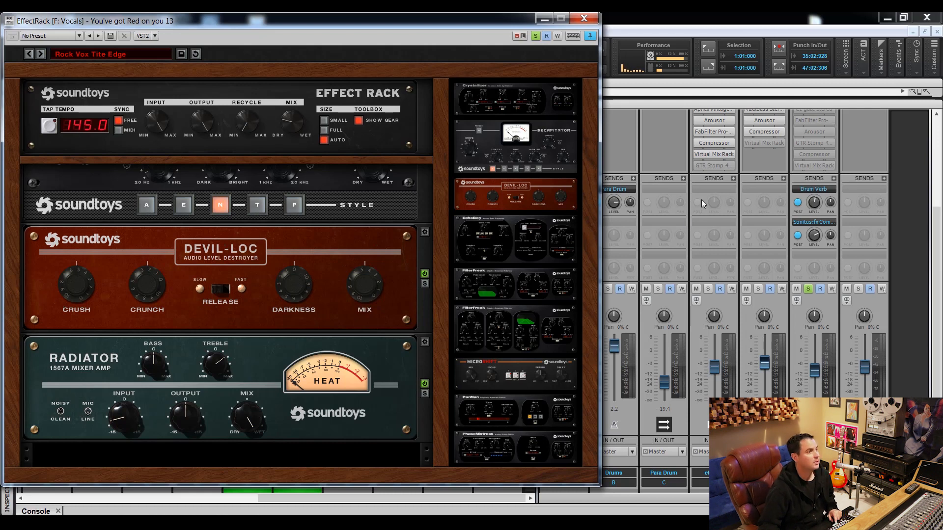
left_click(722, 222)
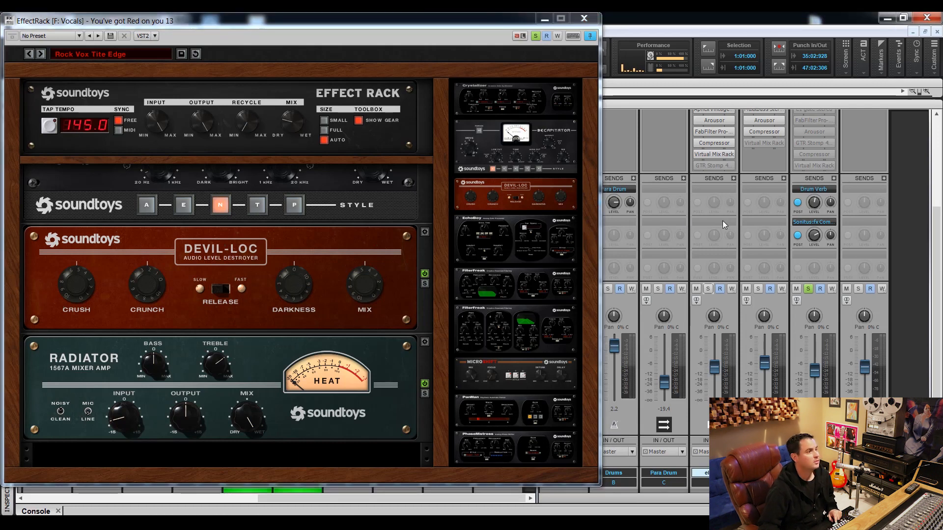
left_click(61, 413)
left_click(61, 413)
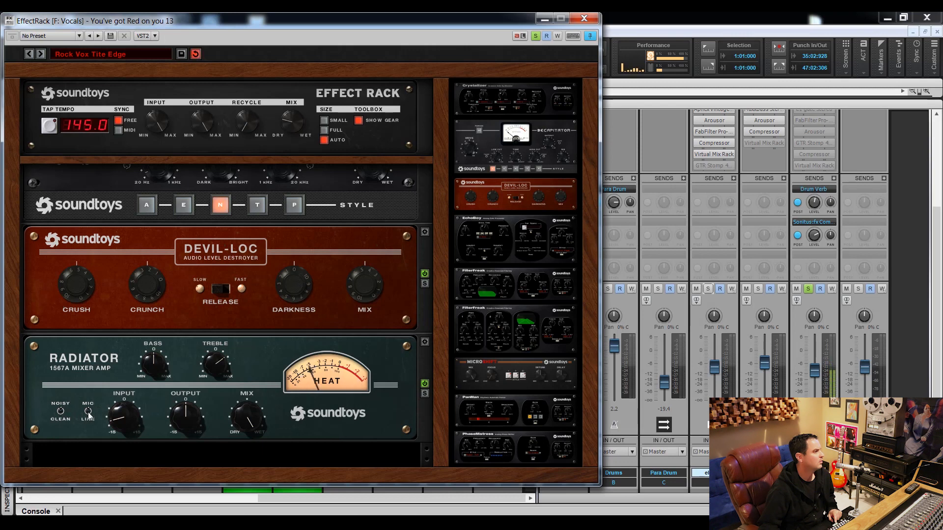
left_click(61, 413)
left_click(61, 414)
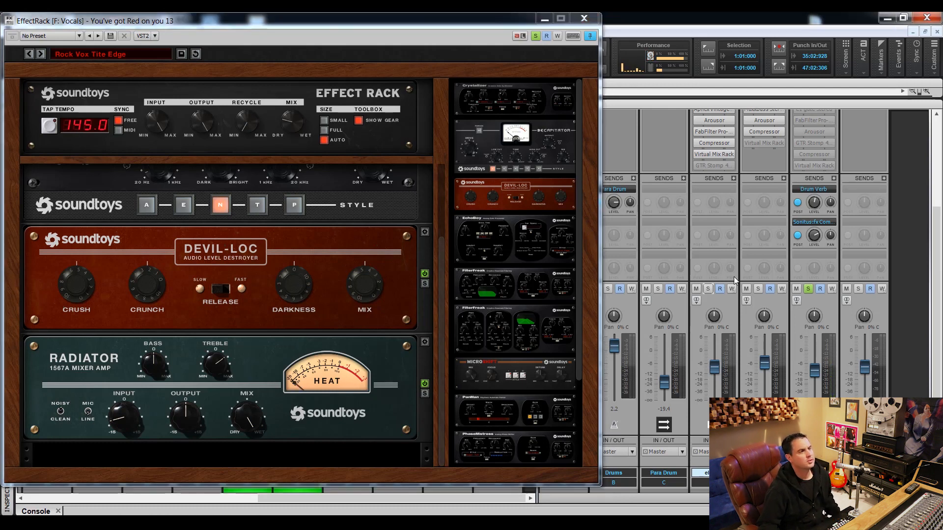
scroll(734, 276, "up", 4)
left_click(582, 18)
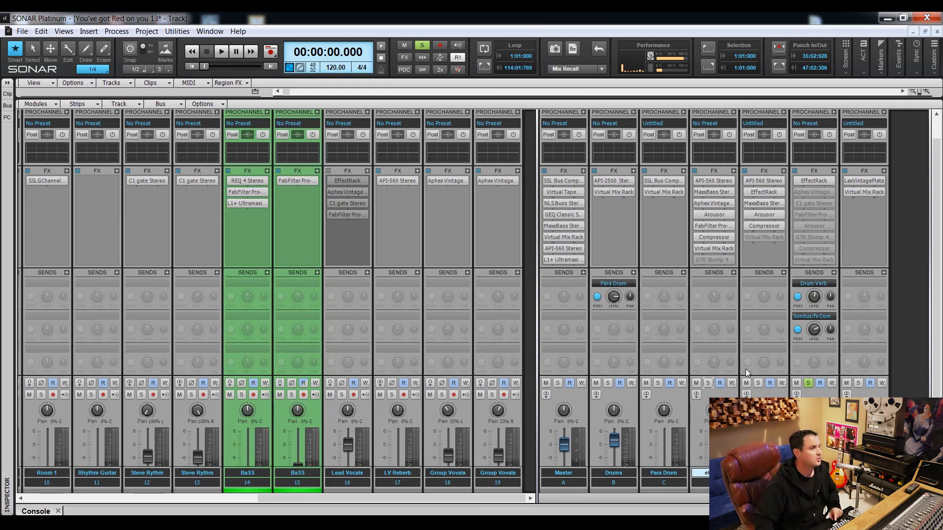
Open the Vocals bus's Aphex Vintage Exciter, compare it bypassed and enabled during playback, leave it enabled, and stop playback.
double_click(806, 192)
left_click_drag(252, 19, 327, 107)
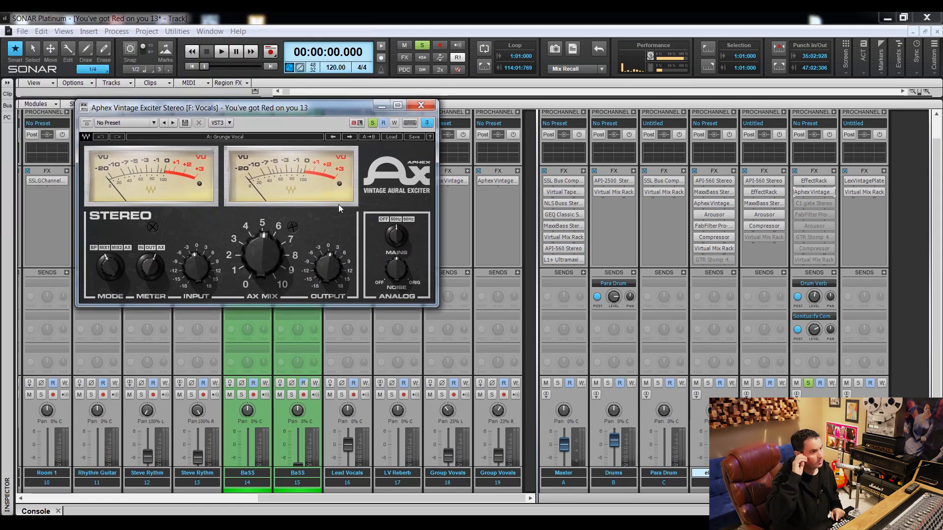
key("space")
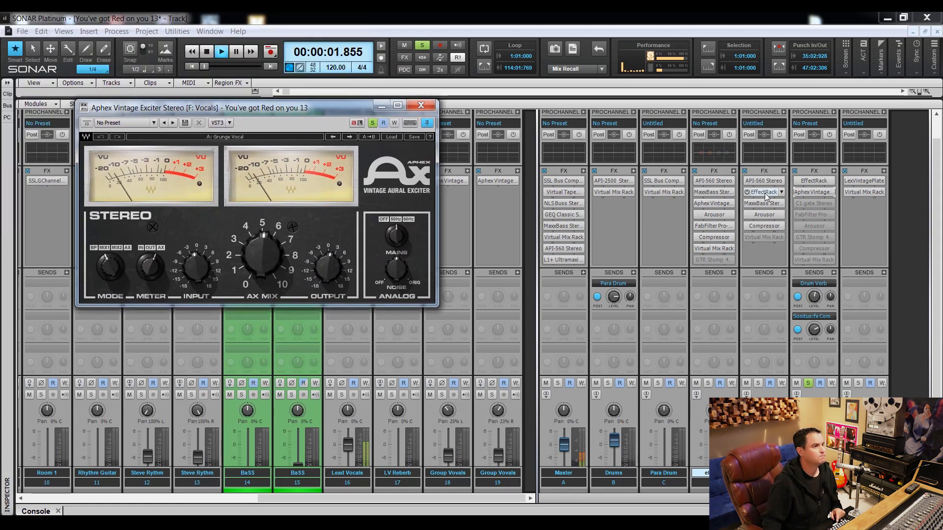
left_click(796, 192)
left_click(796, 192)
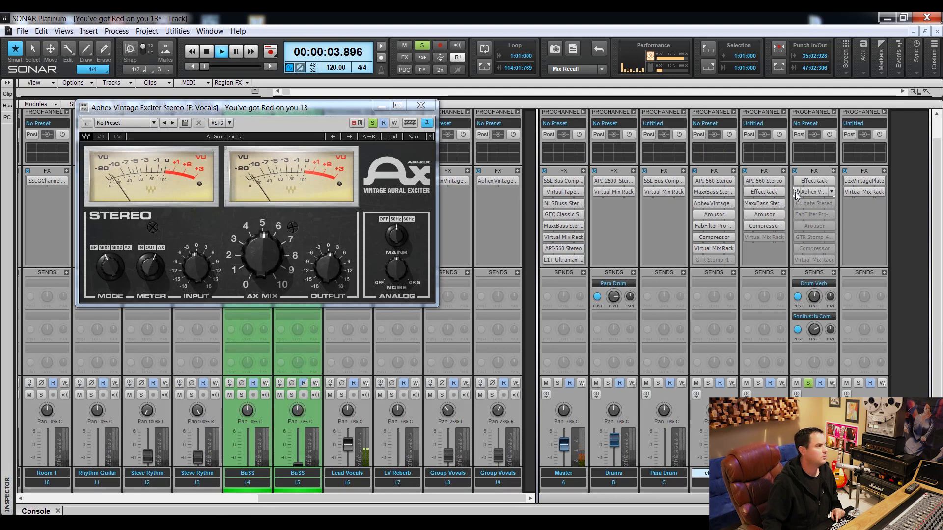
key("space")
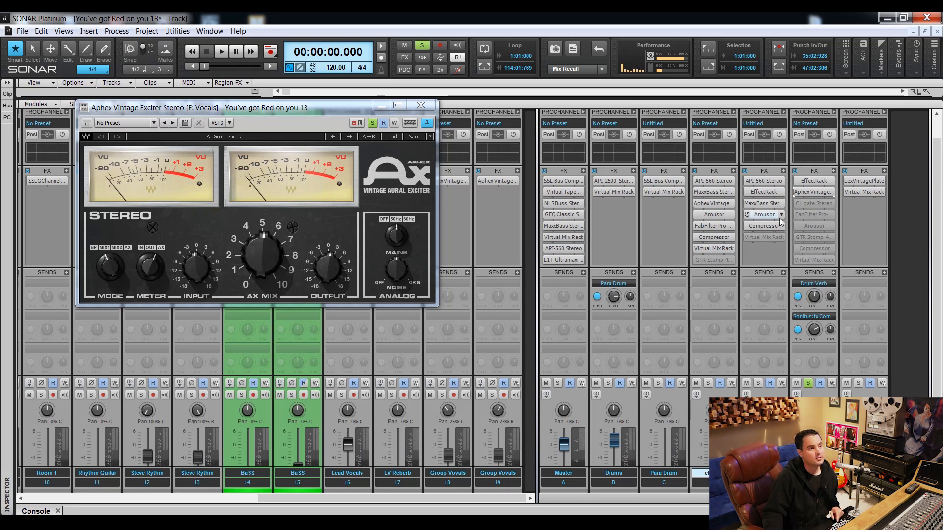
Enable the Vocals bus's C1 gate during playback, set gate open to -27.9, gate close to -31.9 and release to 52, and close its window.
key("space")
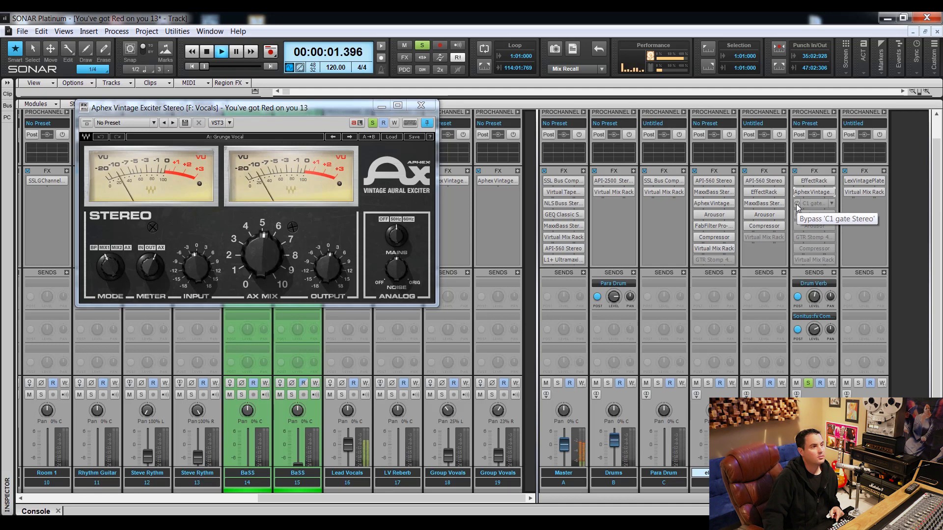
left_click(797, 204)
double_click(811, 205)
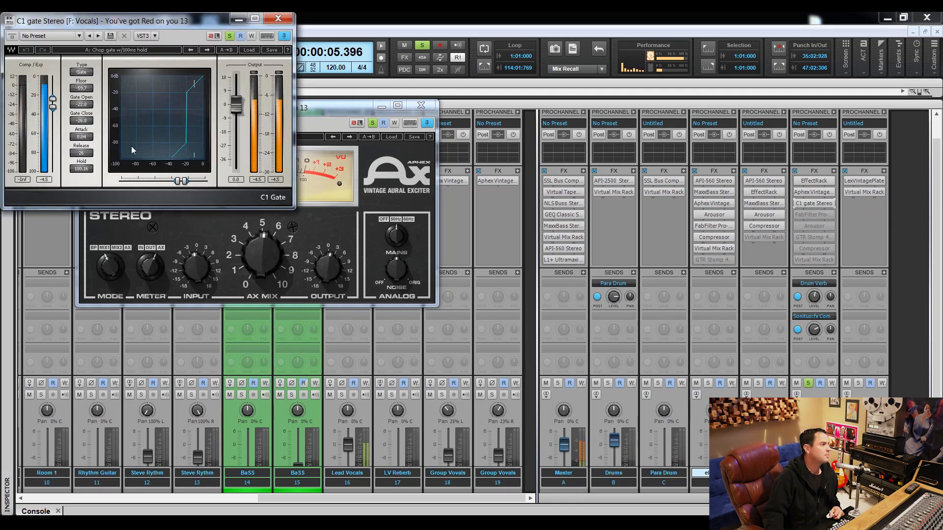
left_click_drag(180, 181, 176, 181)
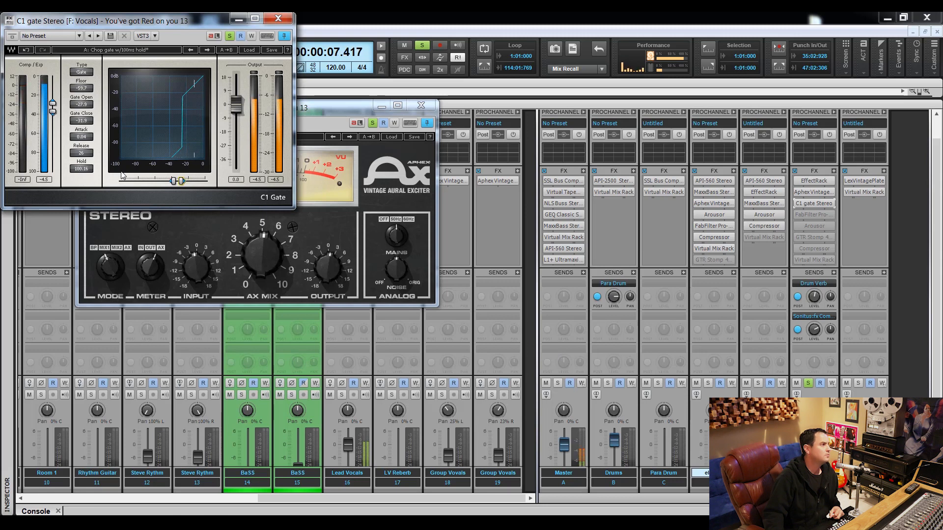
left_click(91, 153)
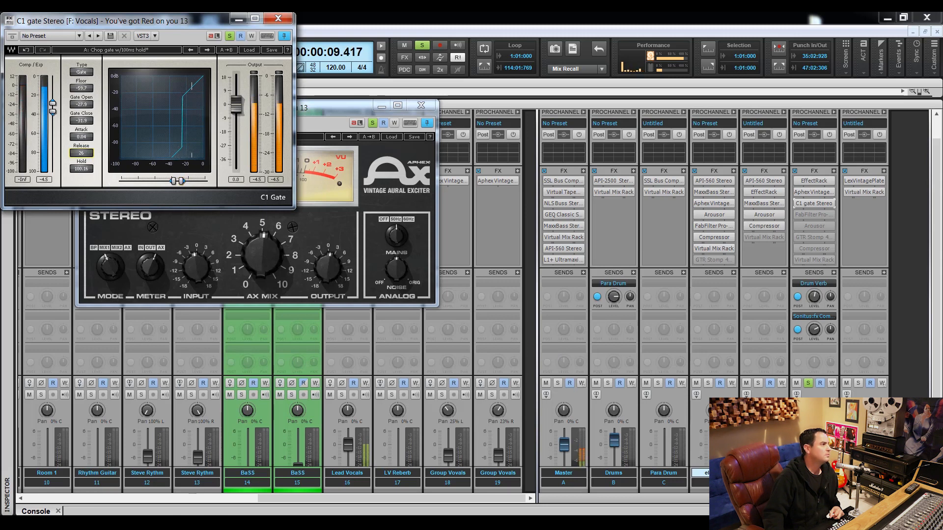
left_click_drag(90, 153, 90, 152)
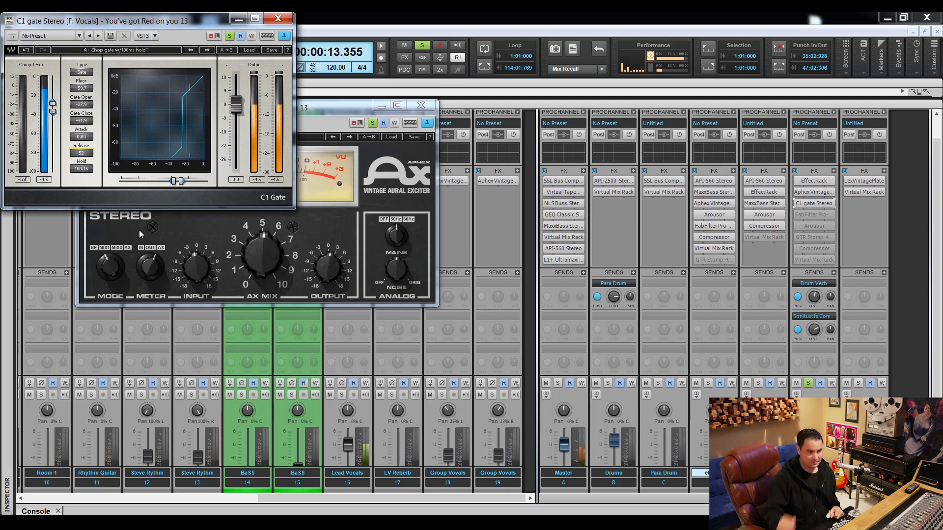
left_click(278, 19)
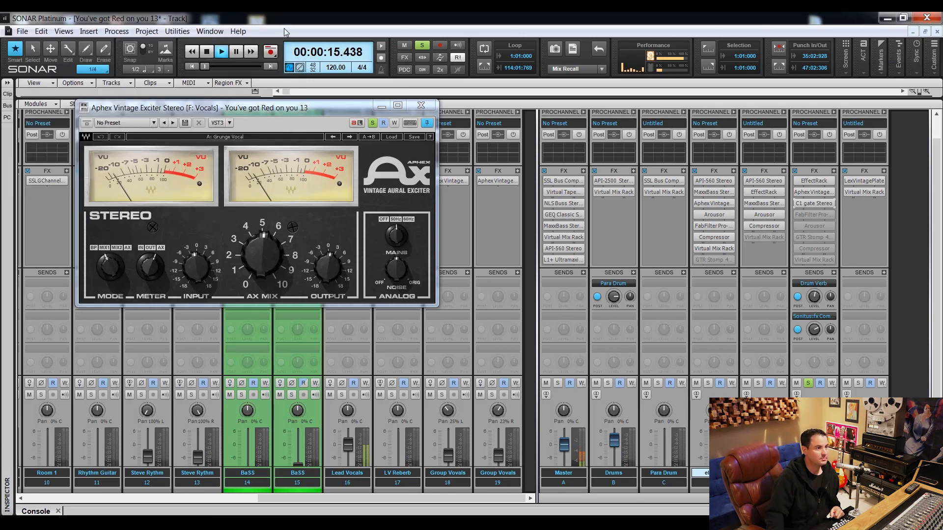
Open the FabFilter Pro-Q 2 on the Vocals bus, enable it during playback to hear its EQ curve, and stop playback.
double_click(811, 214)
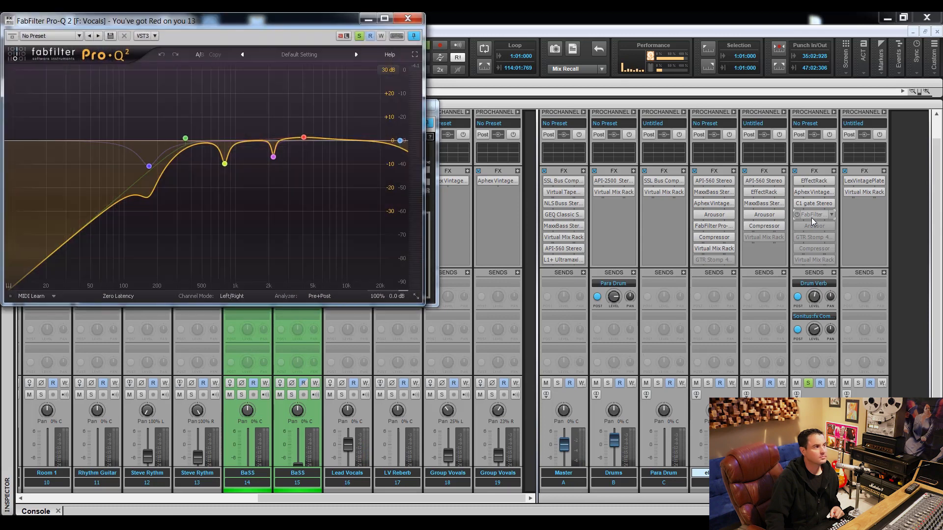
left_click(797, 215)
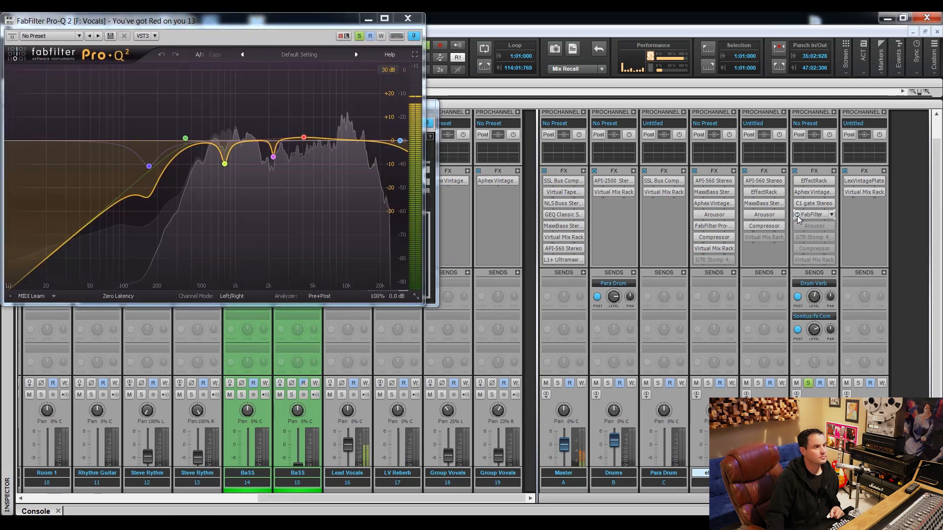
key("space")
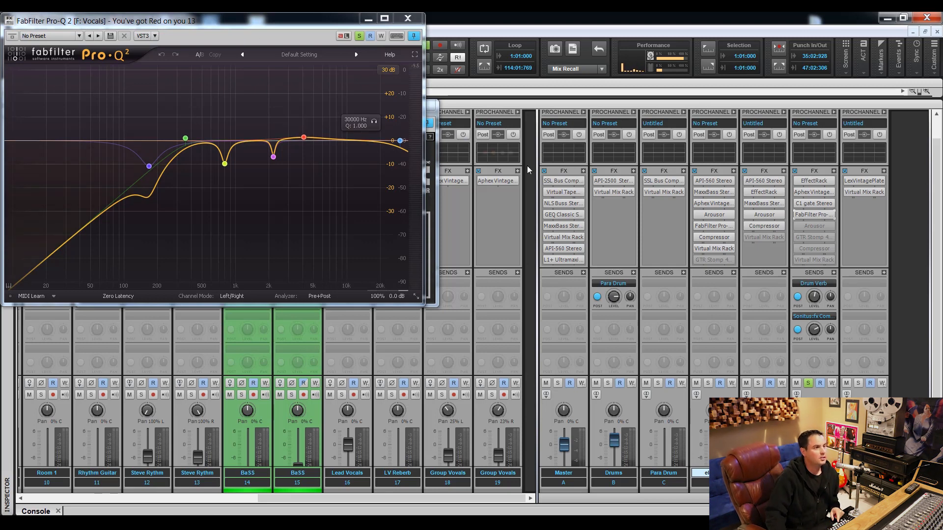
Enable the Arousor compressor on the Vocals bus with its window open and compare it bypassed and enabled during playback.
left_click(811, 226)
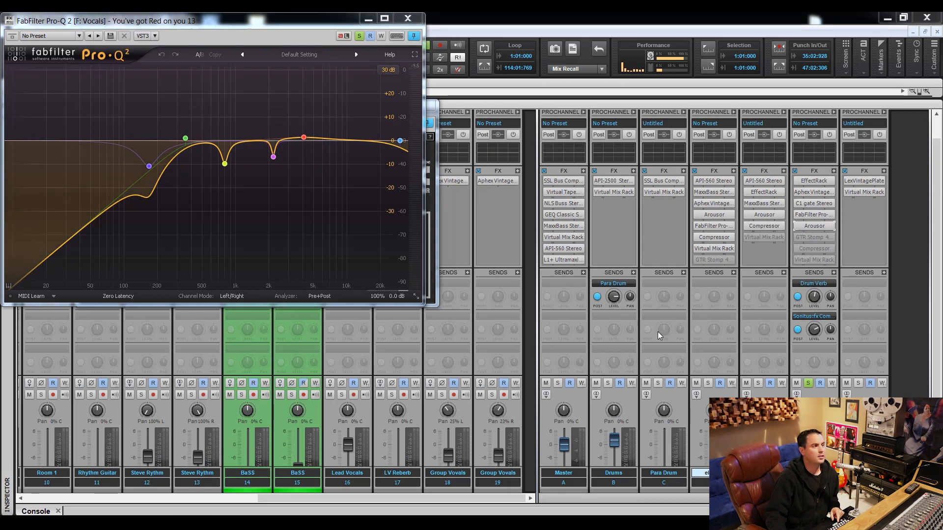
left_click_drag(182, 20, 362, 75)
key("space")
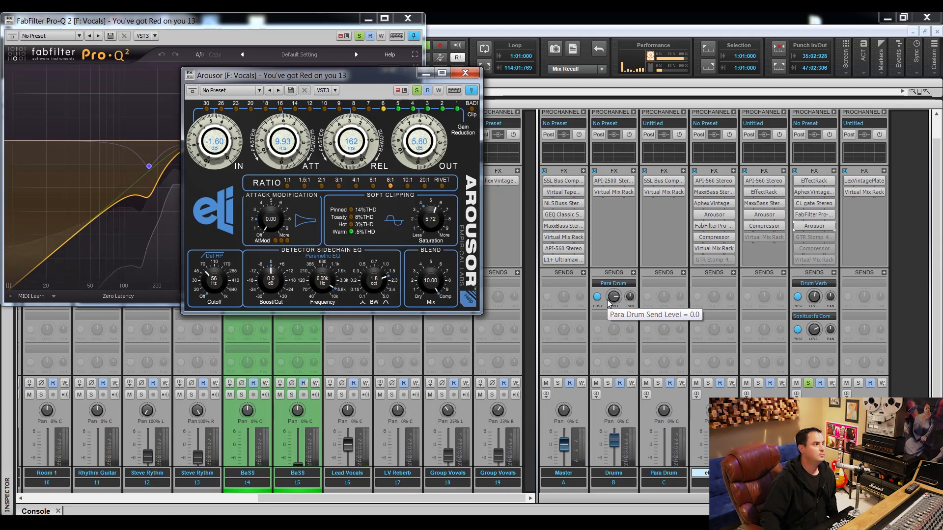
left_click(797, 226)
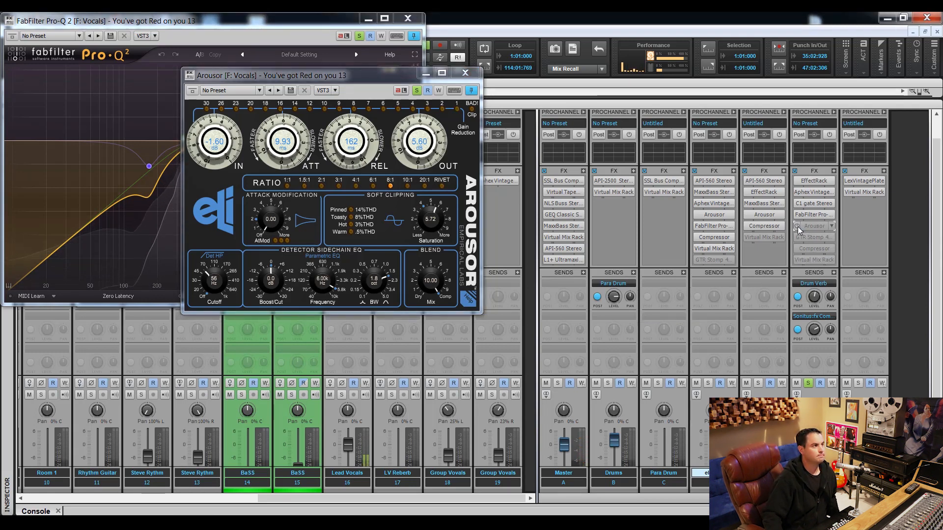
left_click(797, 226)
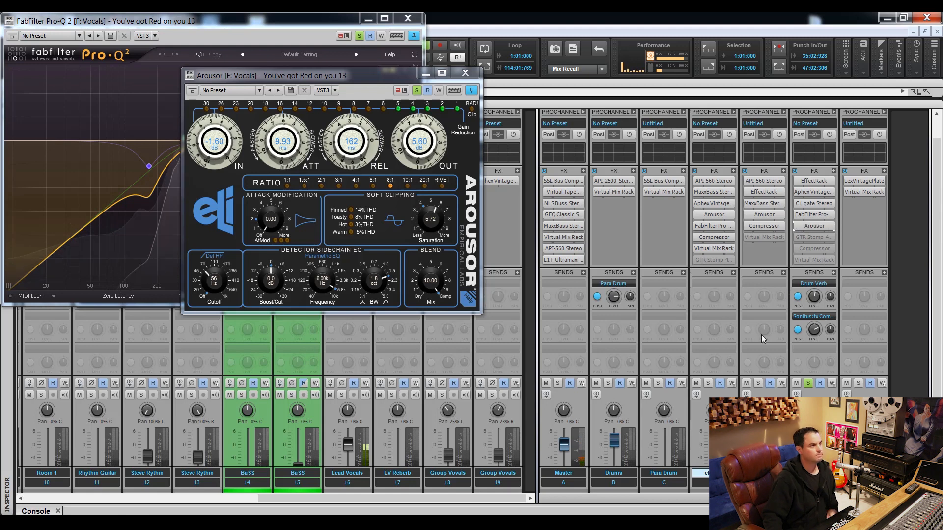
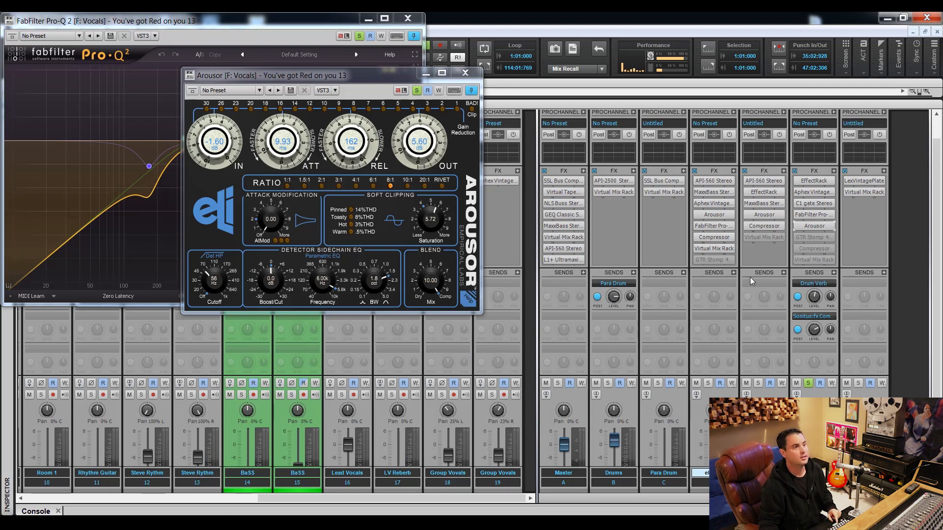
Open GTR Stomp 4 on the Vocals bus, start playback, and switch off its Reverb and Delay pedals.
double_click(810, 241)
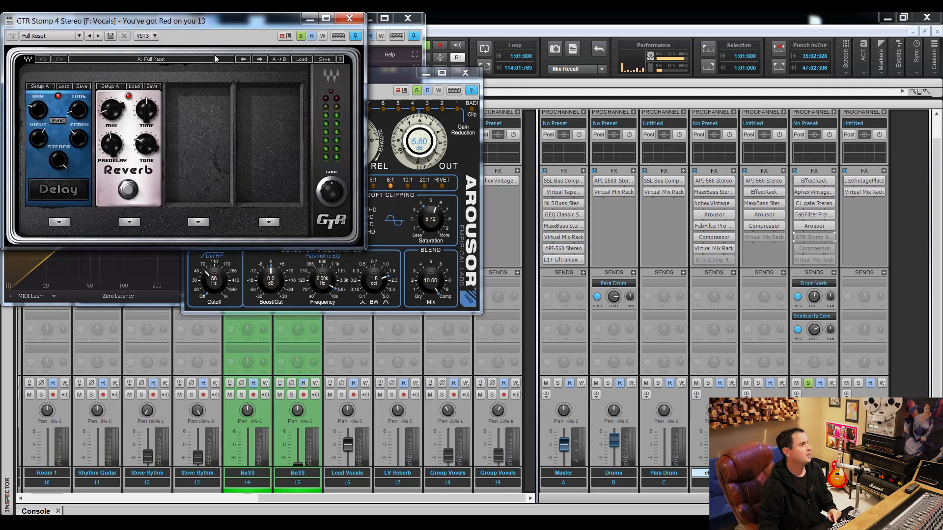
left_click_drag(216, 23, 419, 158)
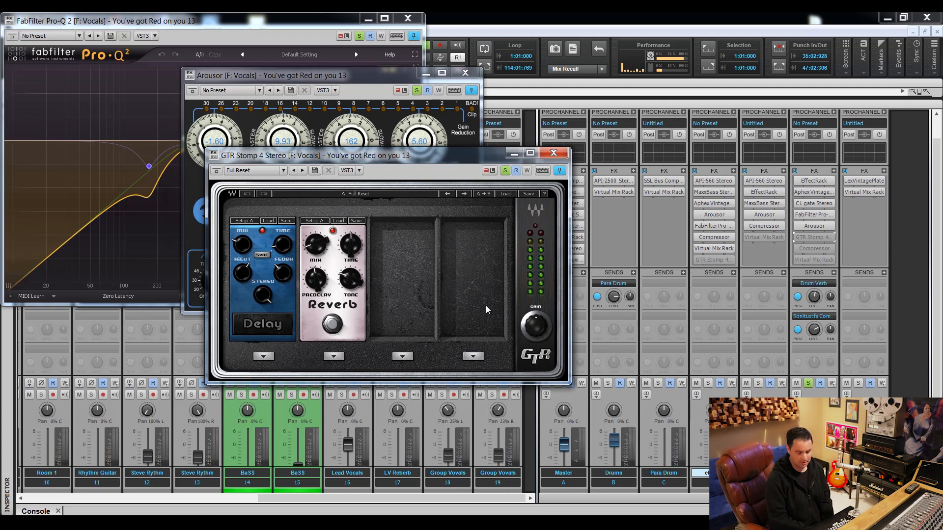
key("space")
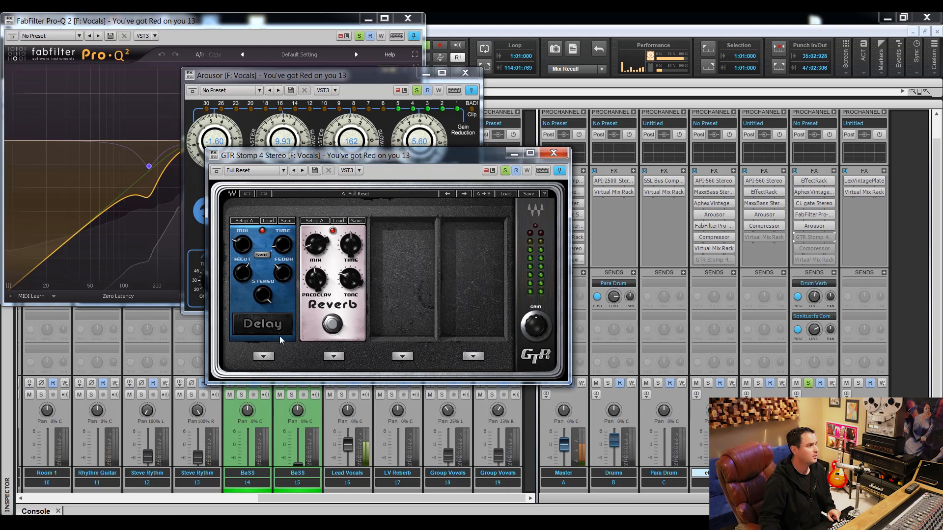
left_click(333, 324)
left_click(276, 326)
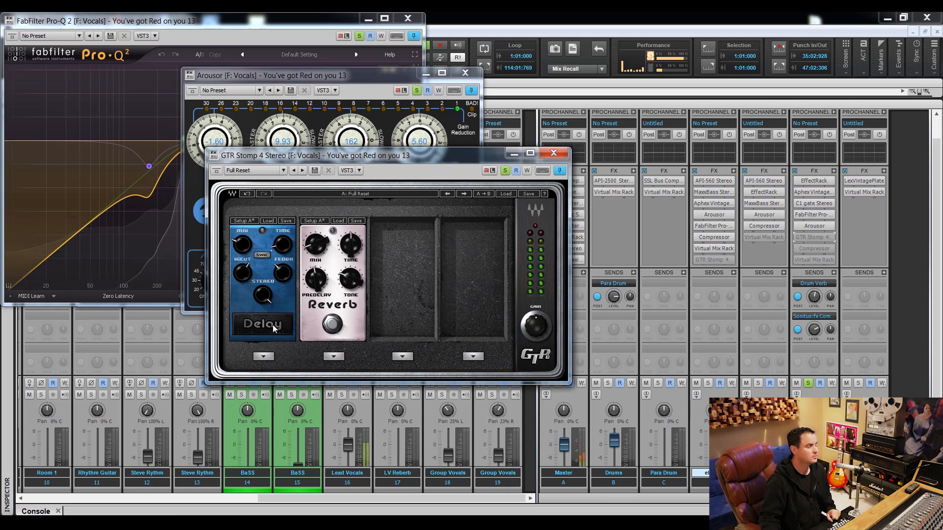
Close the GTR Stomp 4, Arousor, Pro-Q 2 and Aphex Exciter windows and mute the LV Reverb track.
left_click(553, 153)
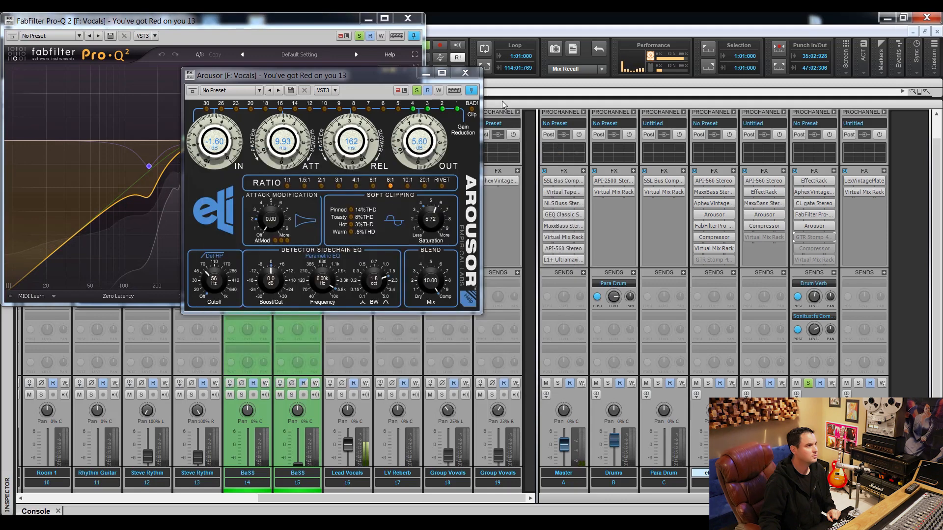
left_click(465, 72)
left_click(407, 18)
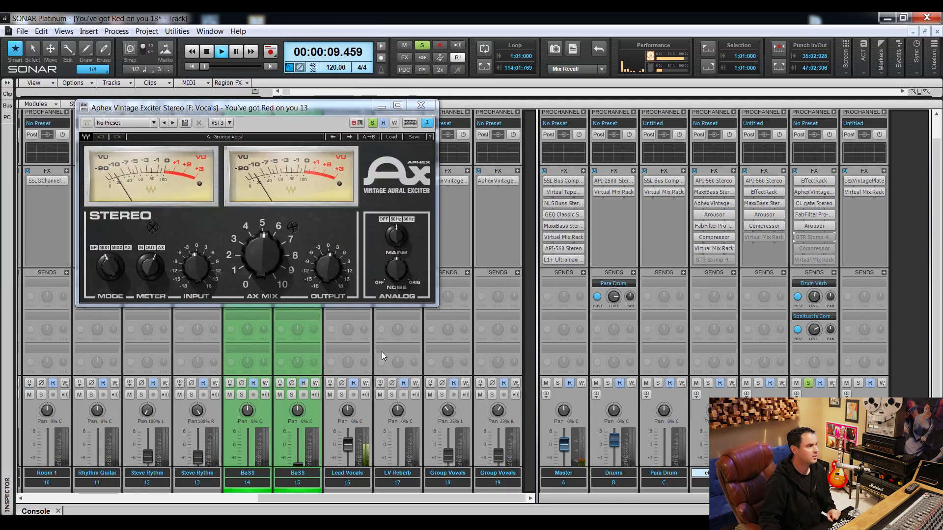
left_click(421, 105)
left_click(380, 395)
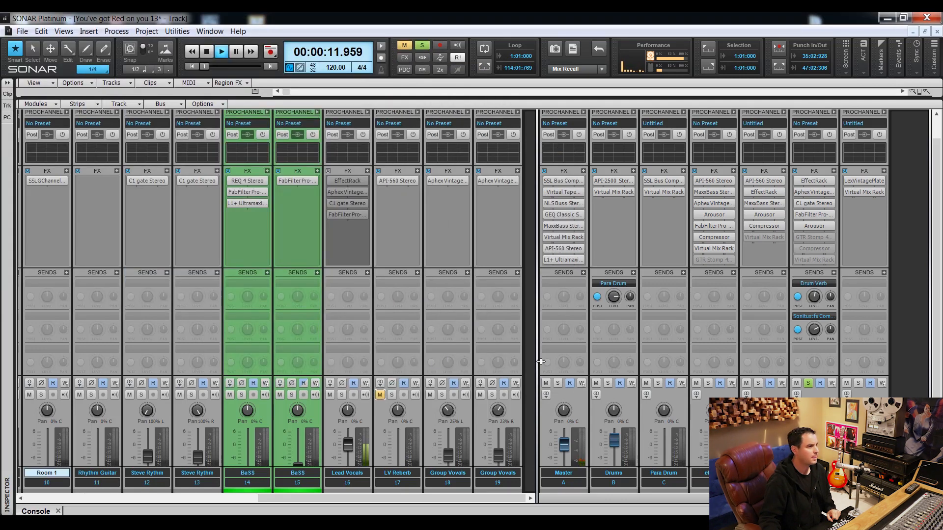
Reopen and enable GTR Stomp 4 on the Vocals bus, switch on its Delay and Reverb pedals during playback, and close it.
double_click(810, 237)
left_click(797, 237)
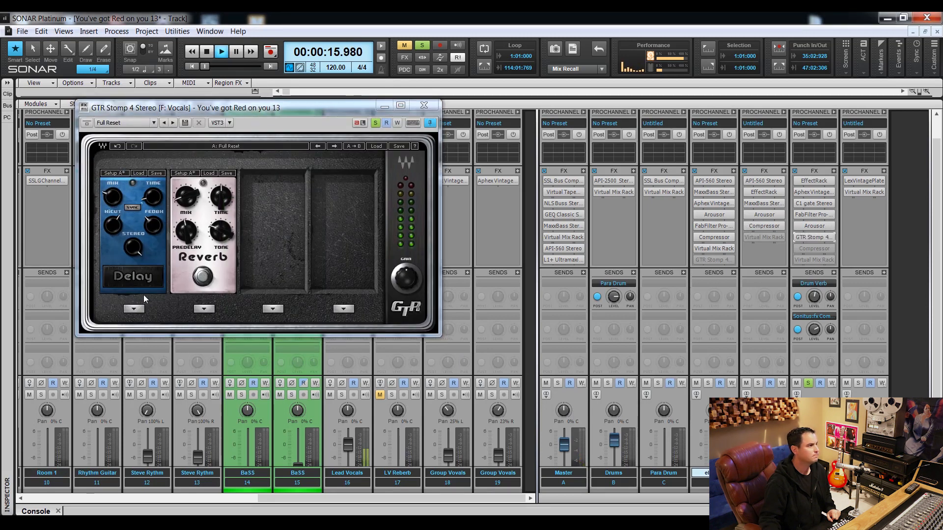
left_click(143, 281)
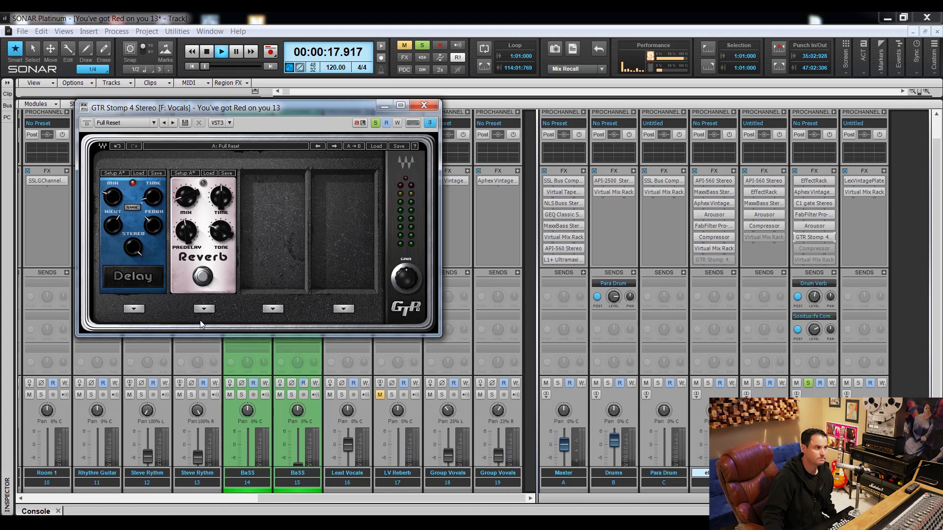
left_click_drag(268, 108, 348, 139)
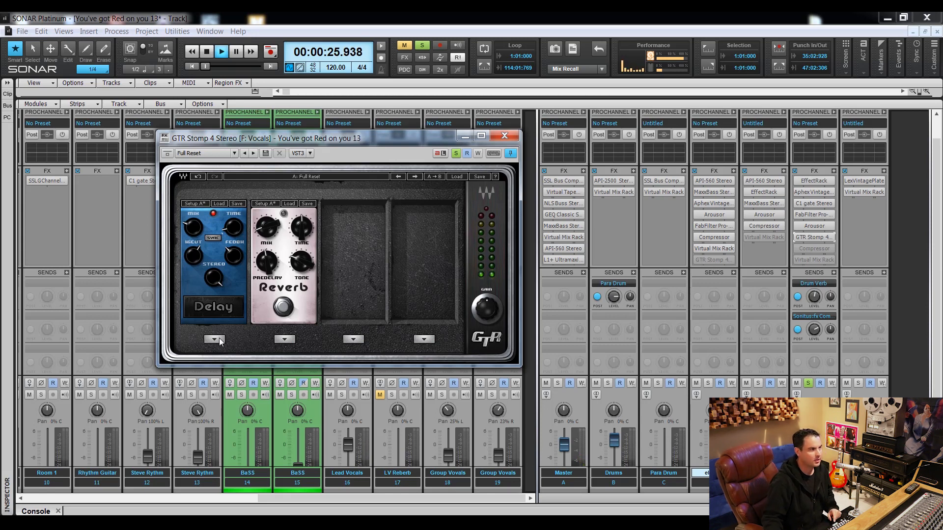
left_click(283, 307)
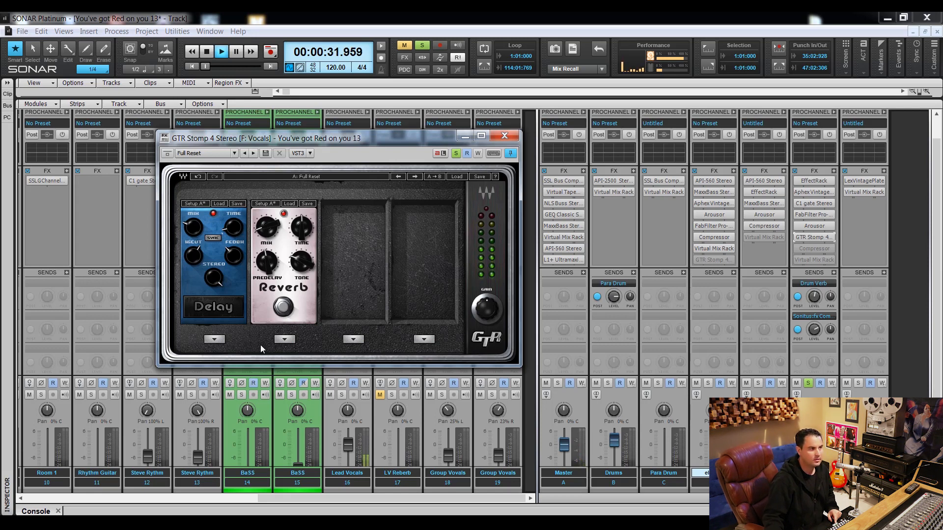
left_click(504, 135)
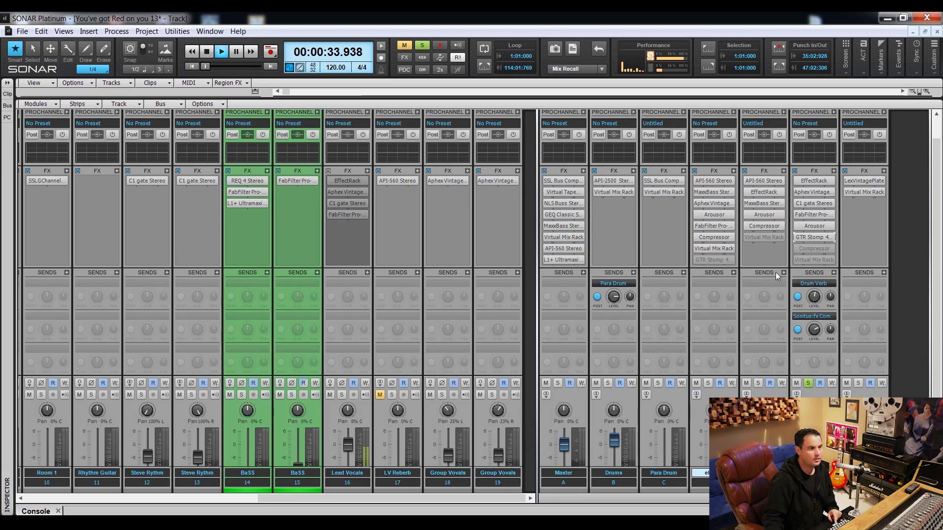
Enable the Compressor and Virtual Mix Rack on the Vocals bus, and close the Virtual Mix Rack window.
left_click(799, 248)
left_click(797, 259)
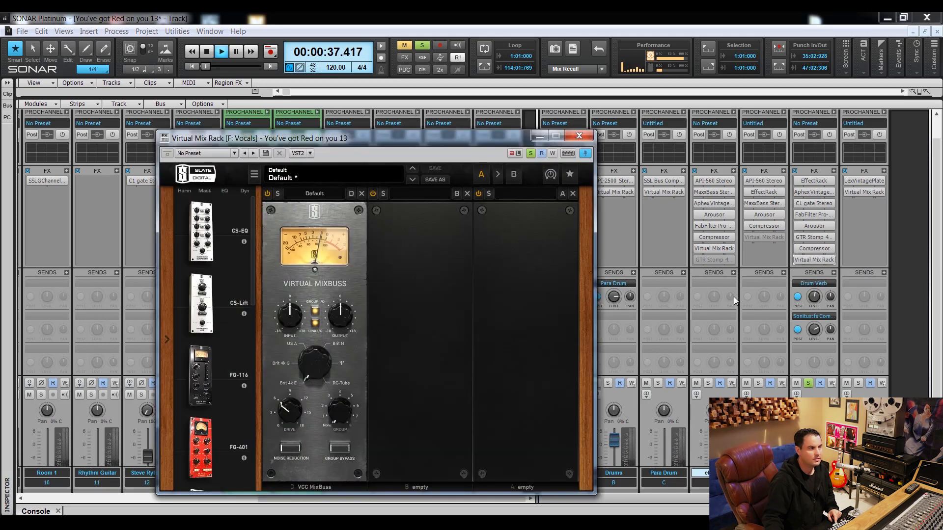
left_click(579, 136)
Stop playback, unmute the LV Reverb track, and solo the bus that holds the LexVintagePlate effect.
key("space")
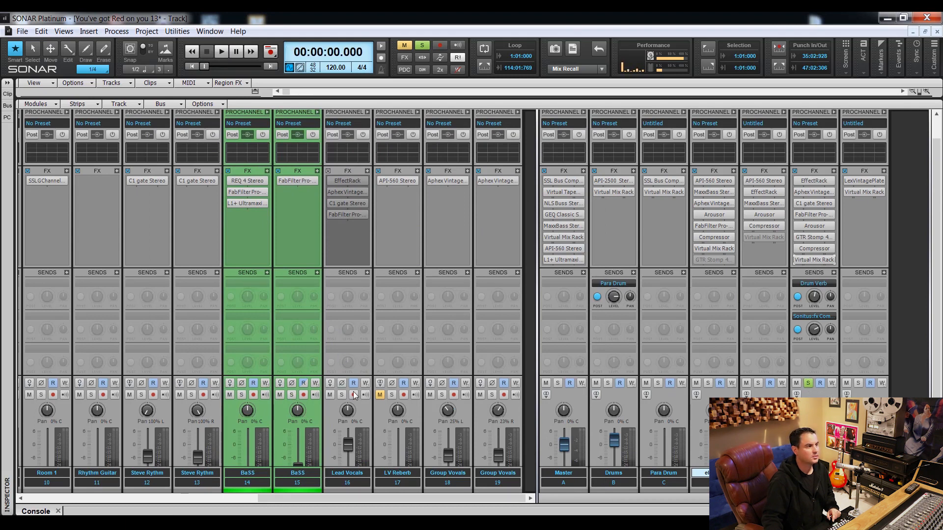
left_click(380, 395)
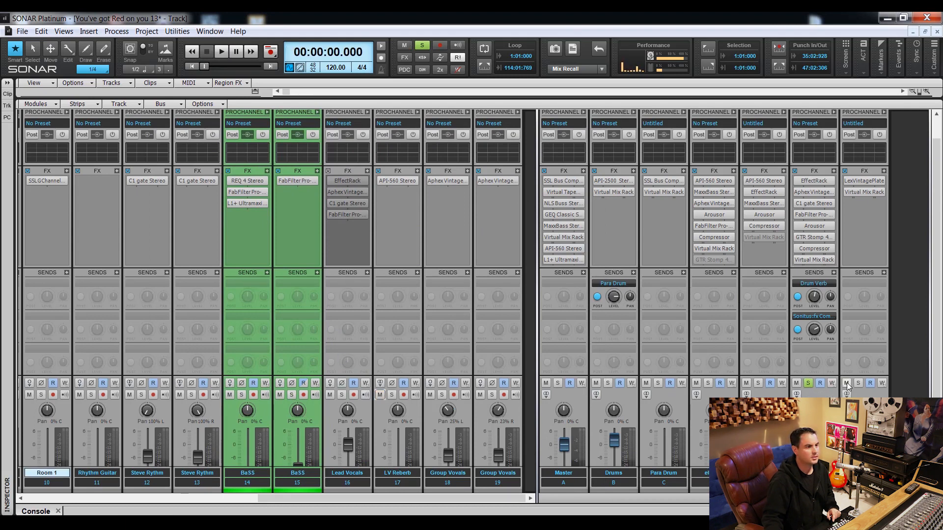
left_click(857, 383)
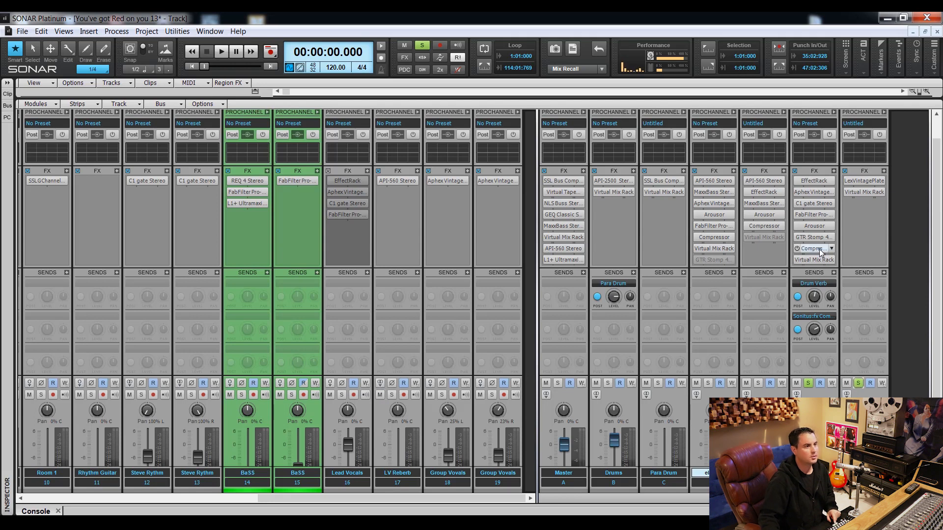
Open the Sonitus:fx Compressor on the Vocals bus and audition the soloed buses from the project start.
double_click(820, 251)
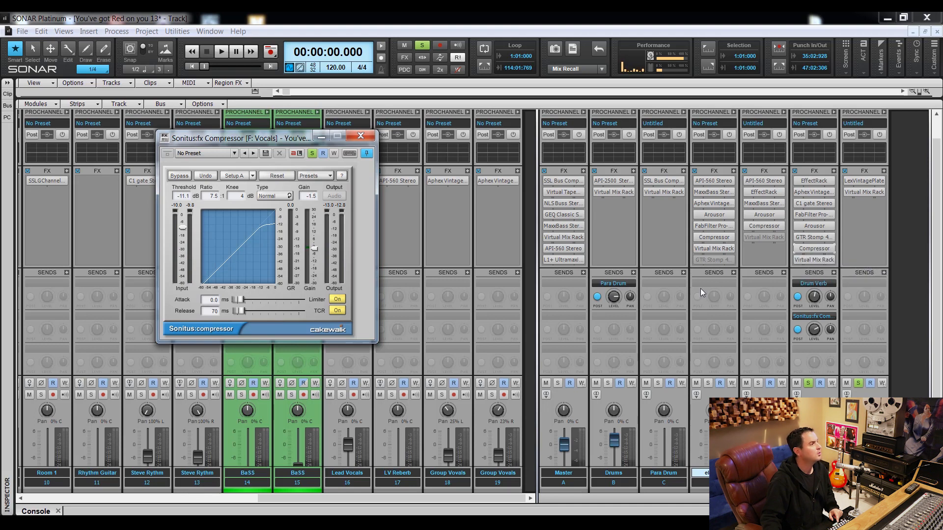
key("space")
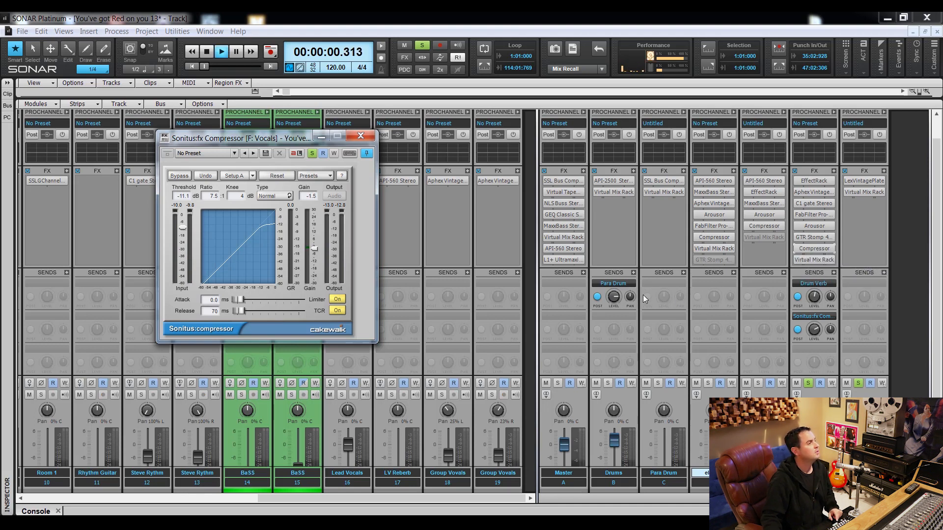
key("space")
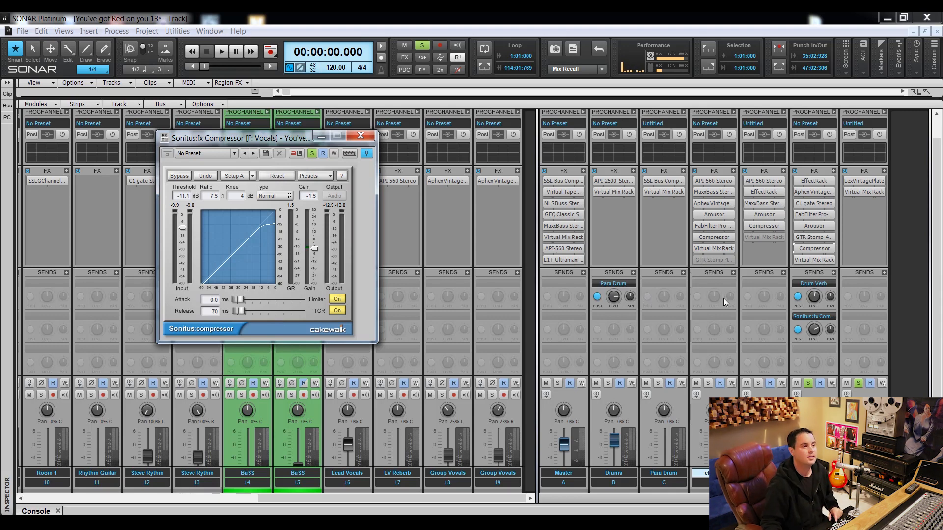
Open Virtual Mix Rack on the Vocals bus to view its Virtual Mixbuss module, and close it and the Compressor.
double_click(812, 260)
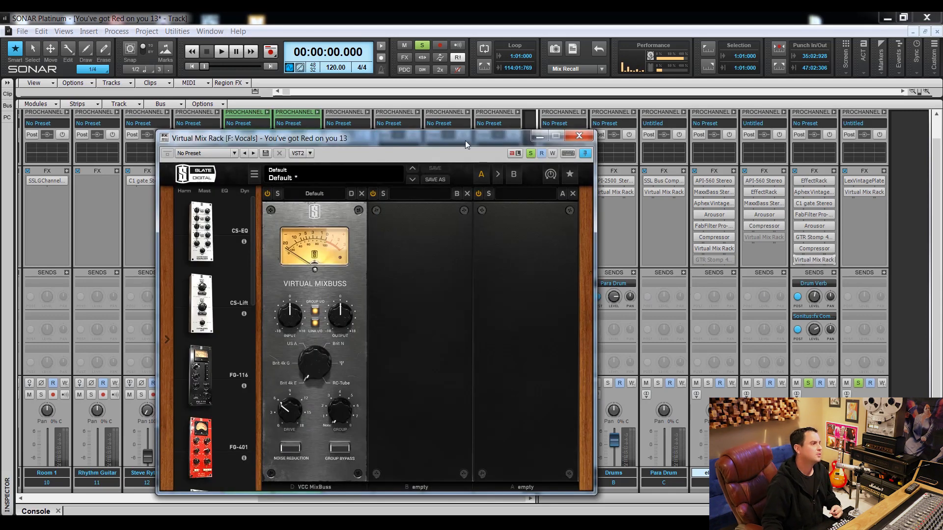
left_click_drag(464, 136, 419, 80)
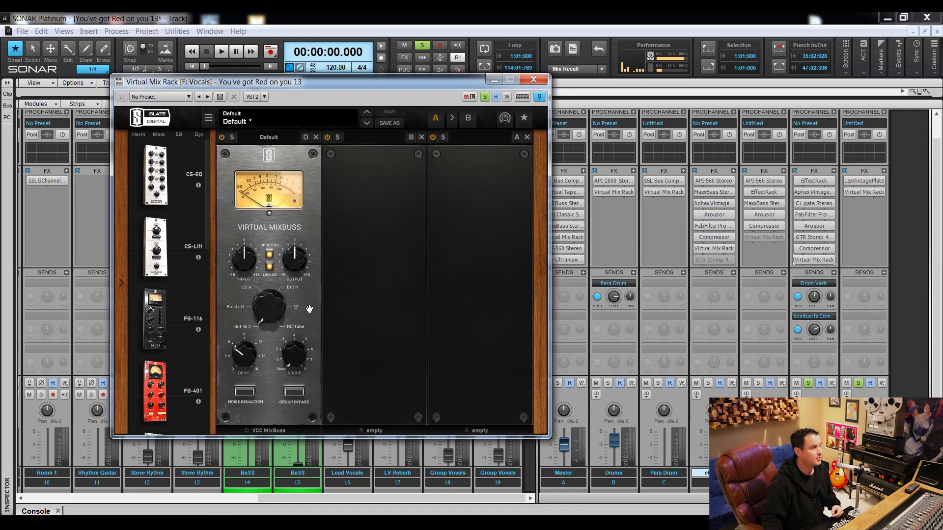
left_click(529, 79)
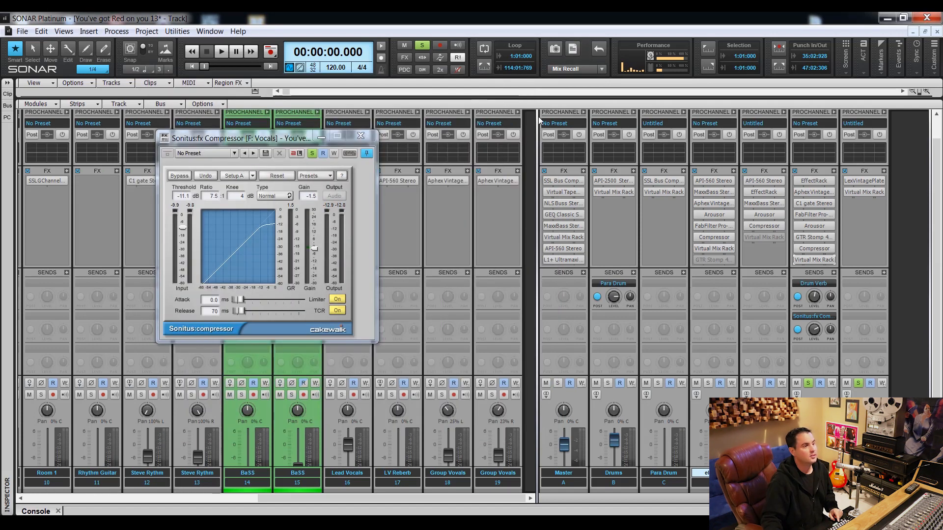
left_click(361, 136)
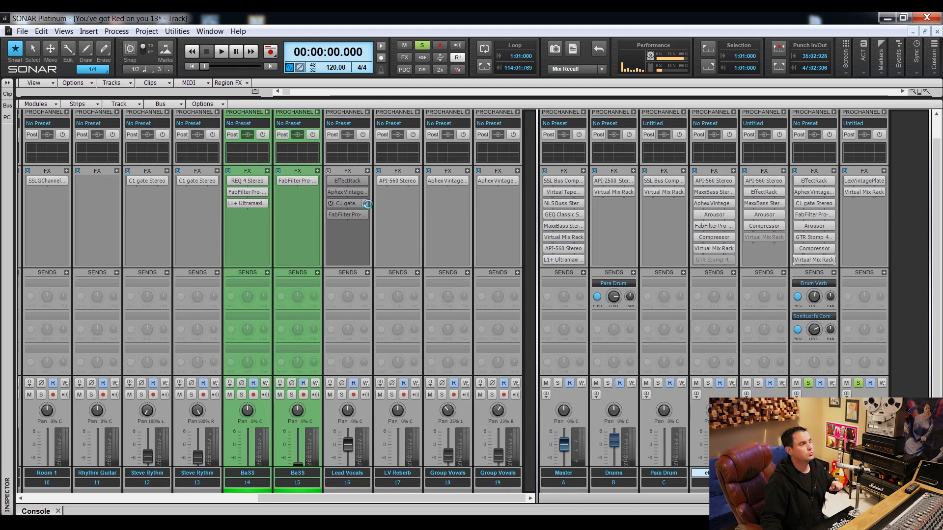
Play the soloed vocals and compare them with all effects globally bypassed and re-enabled, and stop playback.
key("space")
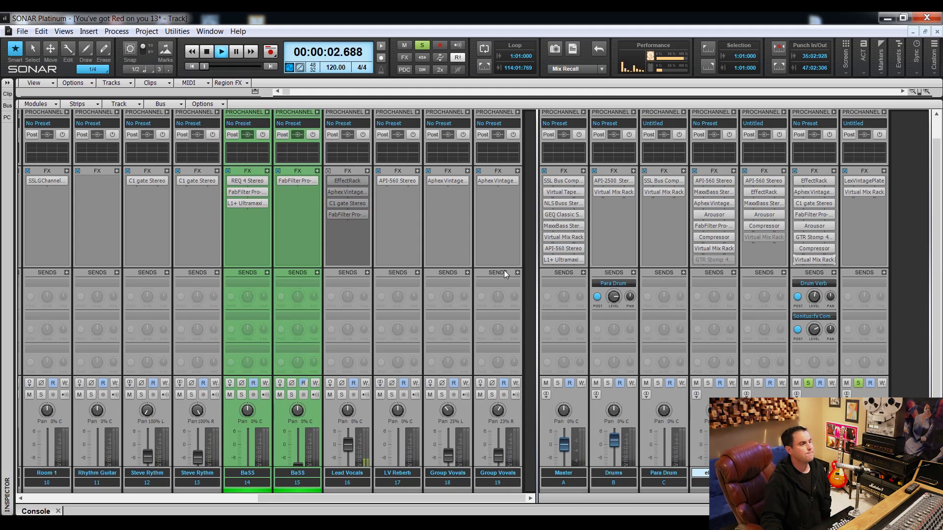
left_click(403, 57)
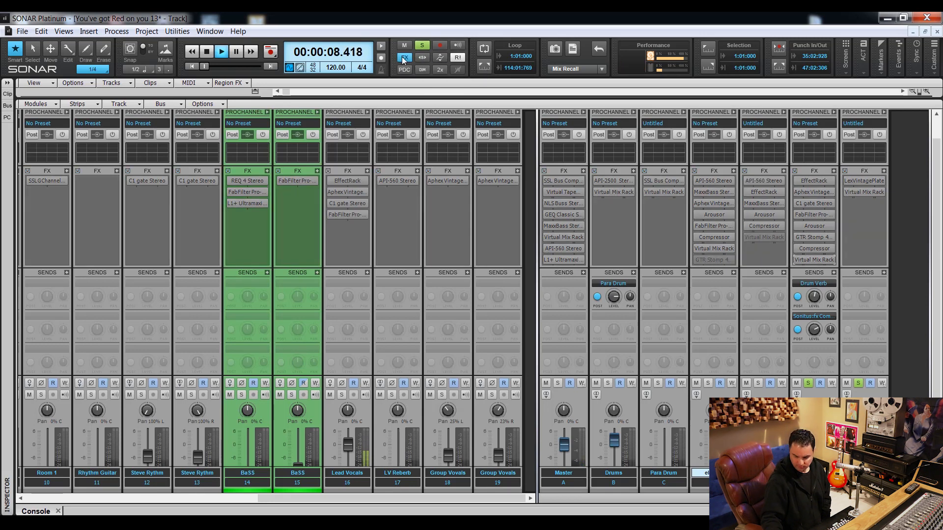
left_click(403, 57)
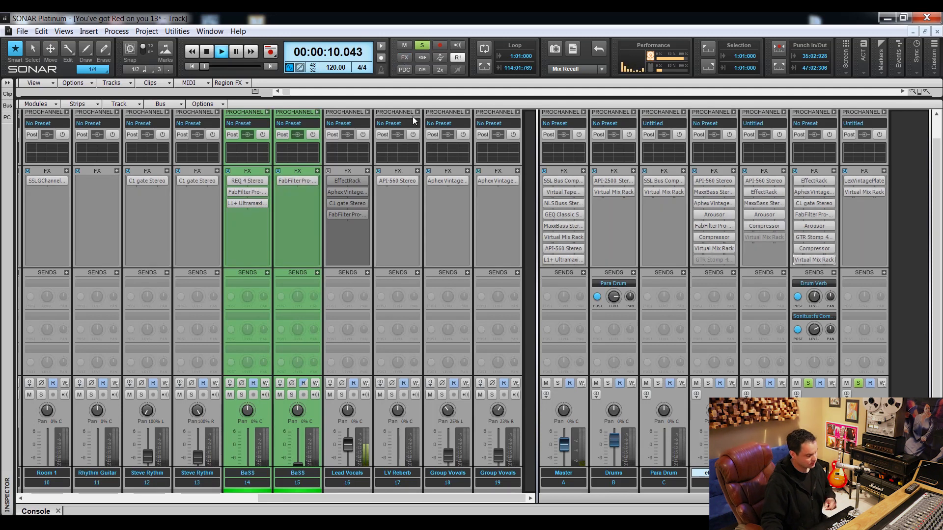
key("space")
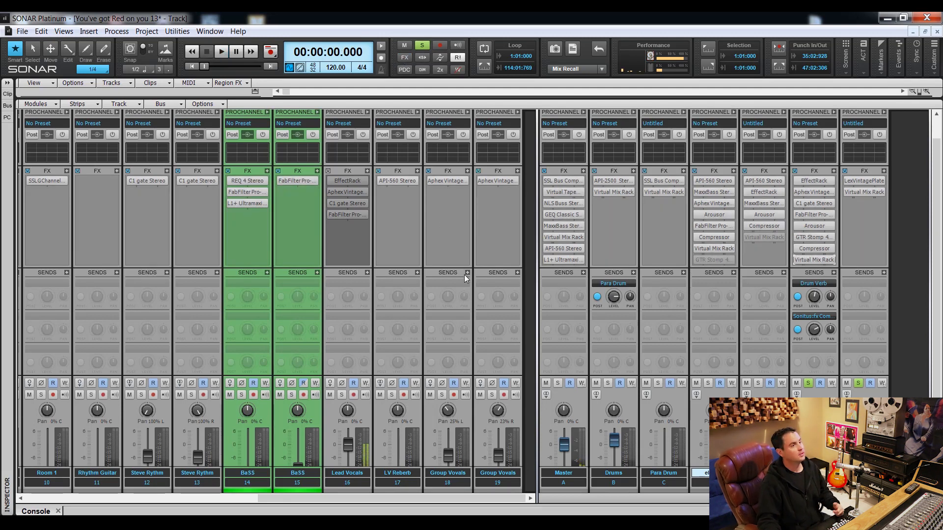
Unsolo the Vocals bus and the bus that holds the LexVintagePlate effect.
left_click(808, 383)
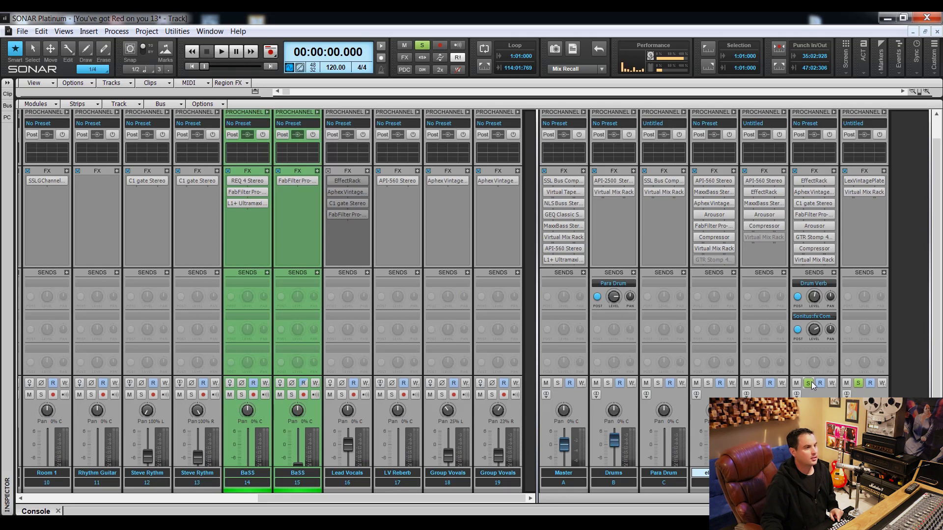
left_click(858, 383)
left_click_drag(435, 499, 436, 499)
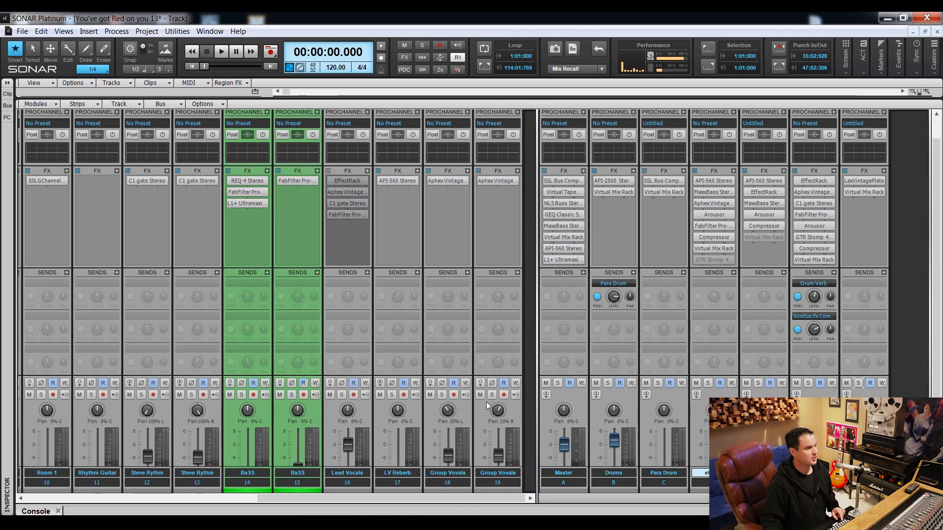
During playback of the full mix, open the Aphex Vintage Exciters on Group Vovals tracks 18 and 19 side by side.
key("space")
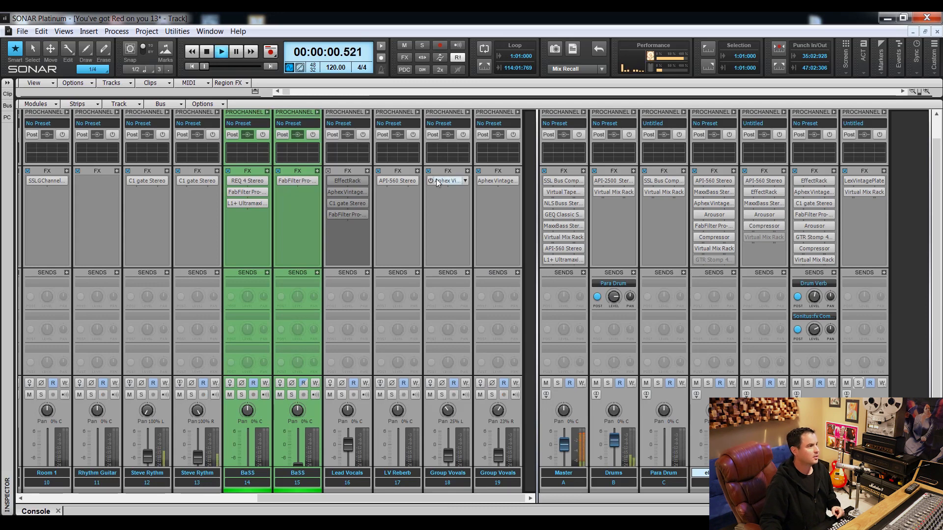
double_click(441, 181)
left_click_drag(426, 132, 255, 143)
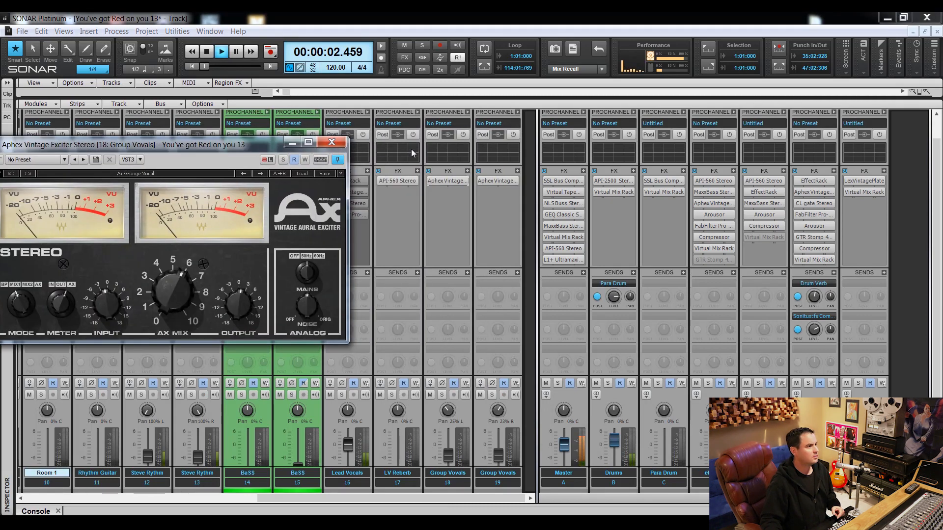
double_click(499, 180)
left_click_drag(311, 139, 550, 138)
key("space")
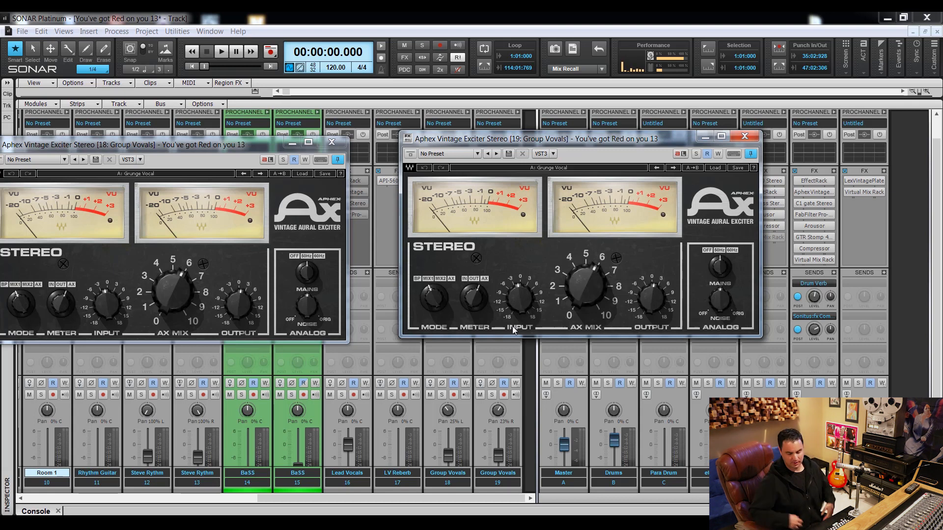
Restart playback, show the Track view with the whole project fitted, and increase the track heights.
key("space")
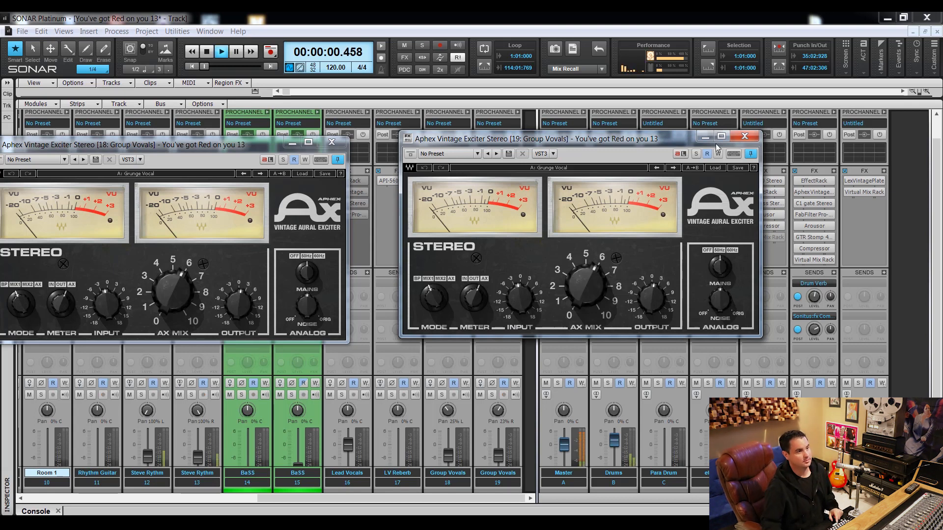
key("d")
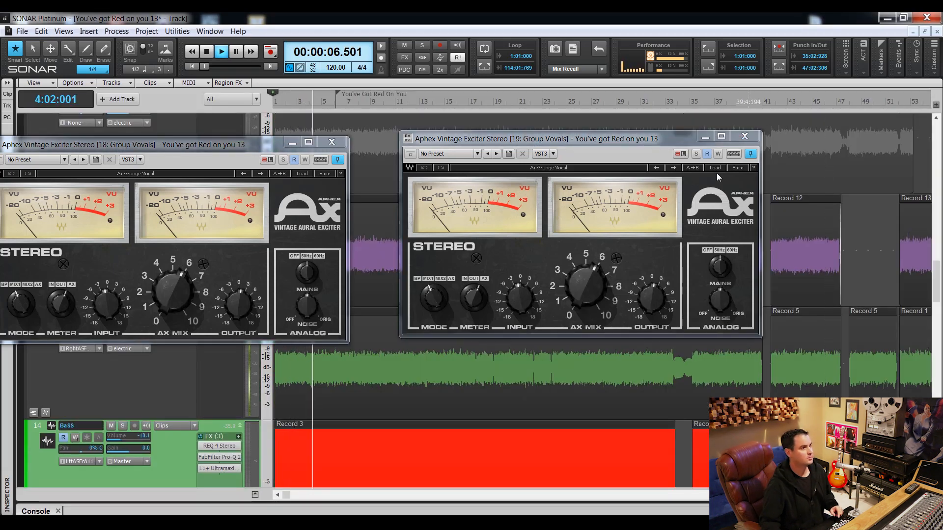
key("shift+f")
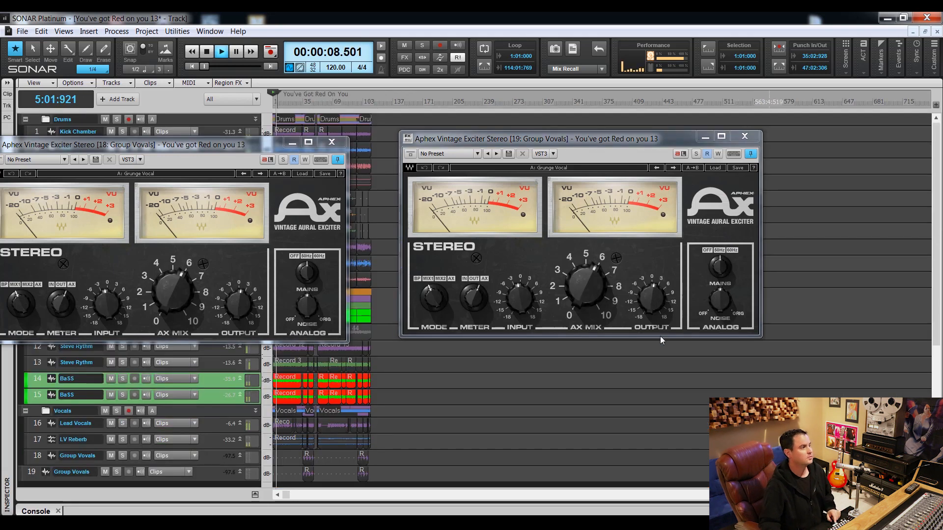
left_click(935, 483)
left_click(936, 483)
left_click(935, 483)
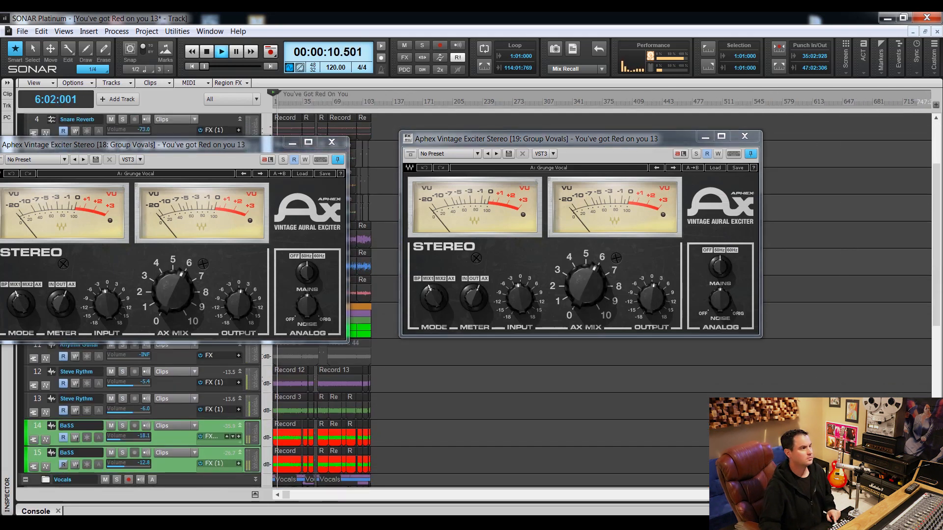
left_click(936, 484)
Move both Exciter windows off the tracks and jump playback to just before the last Group Vovals clips.
left_click_drag(666, 139, 771, 95)
left_click_drag(241, 148, 750, 283)
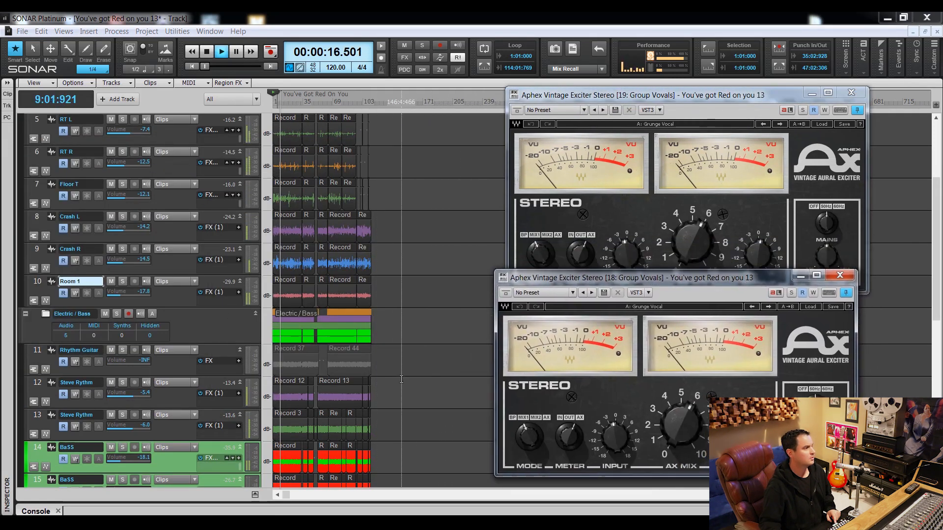
left_click(432, 370)
scroll(412, 375, "down", 5)
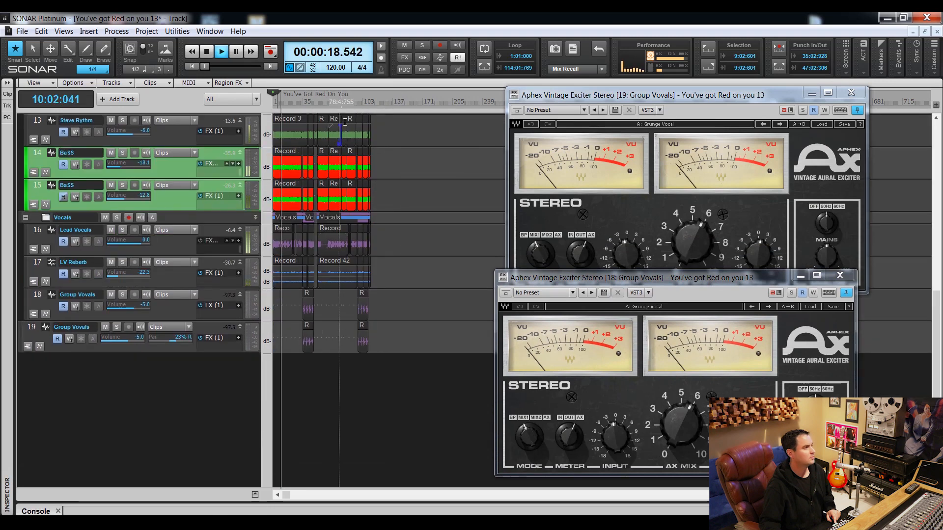
left_click(353, 101)
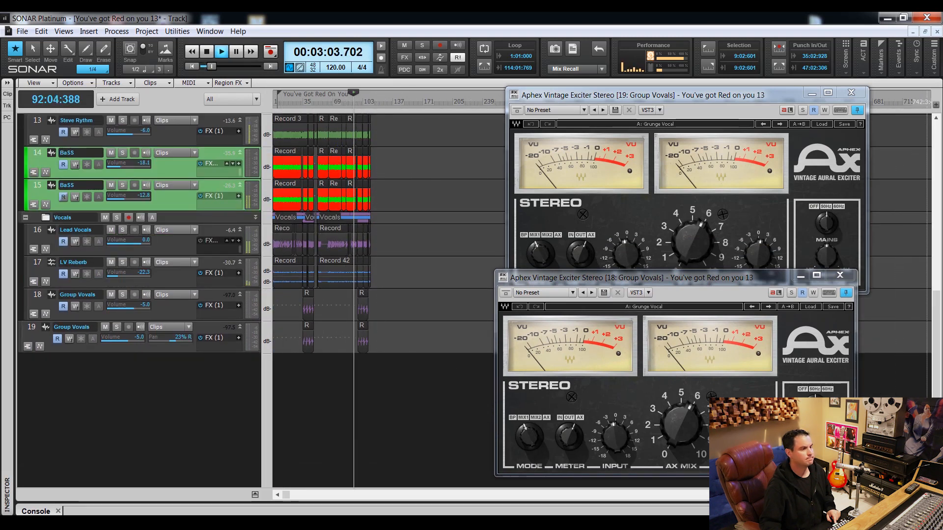
Zoom in on the timeline and stack the two Exciter windows clear of the last Group Vovals clips.
left_click(920, 495)
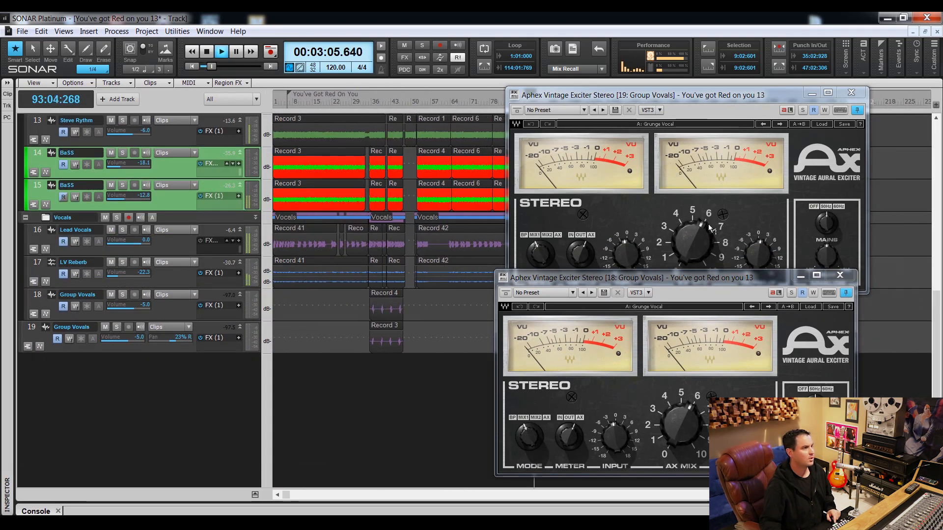
left_click_drag(715, 92, 314, 85)
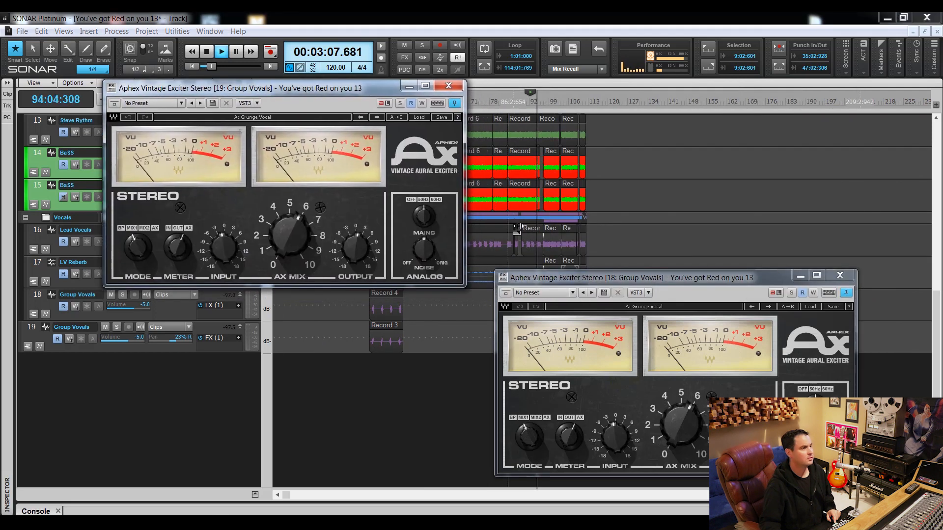
left_click_drag(605, 288, 212, 293)
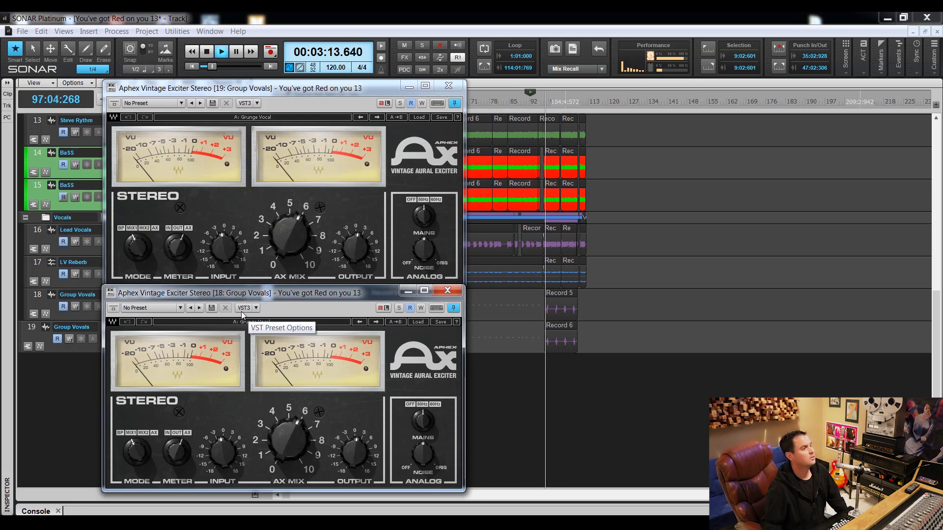
Select the last clips on both Group Vovals tracks and loop the selection from 97:03:128 to 109:01:093.
left_click(533, 303)
left_click_drag(534, 303, 600, 410)
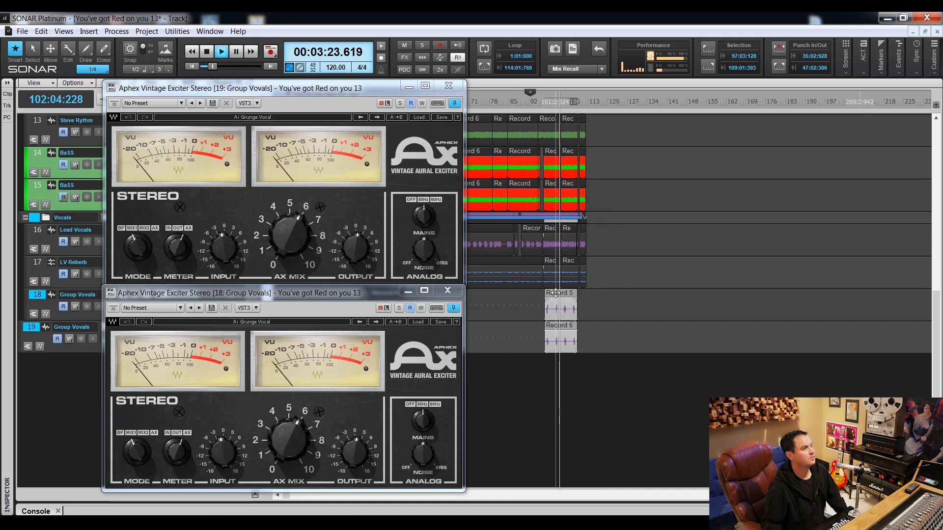
left_click(485, 67)
Solo Group Vovals tracks 18 and 19, rearrange their Exciter windows, and return to the Console view.
left_click_drag(364, 89, 761, 91)
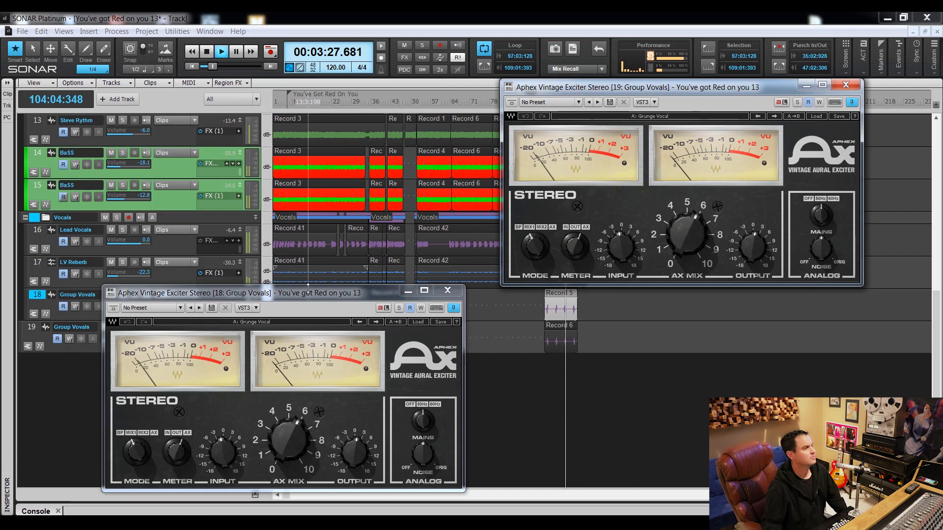
left_click_drag(308, 294, 388, 385)
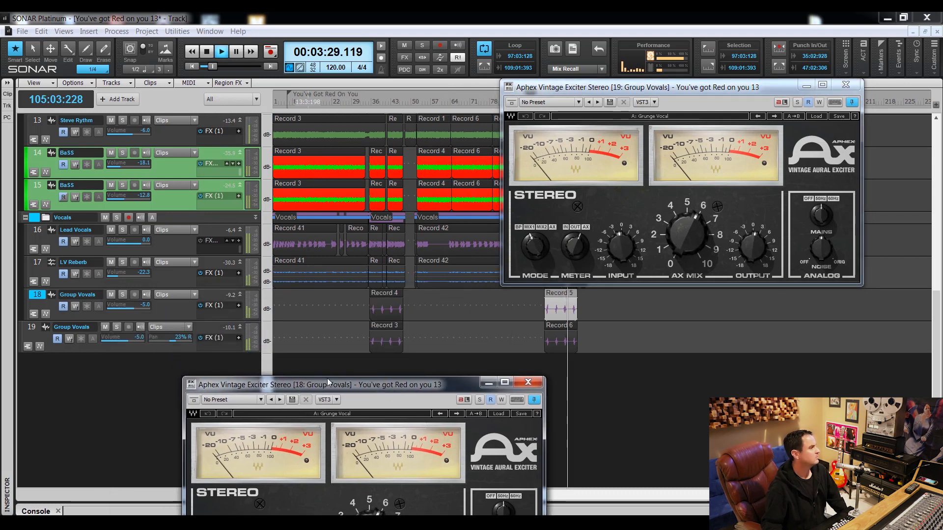
left_click(123, 295)
left_click(118, 326)
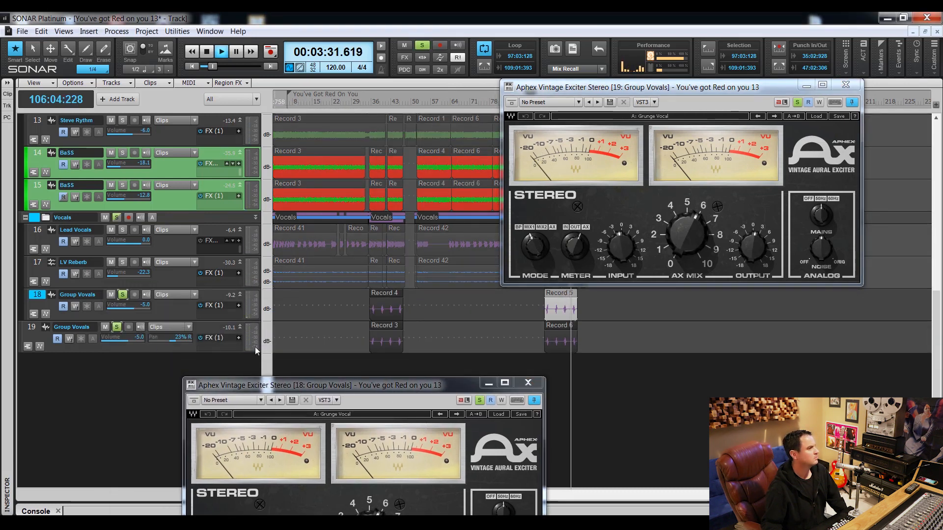
left_click_drag(369, 387, 390, 226)
key("d")
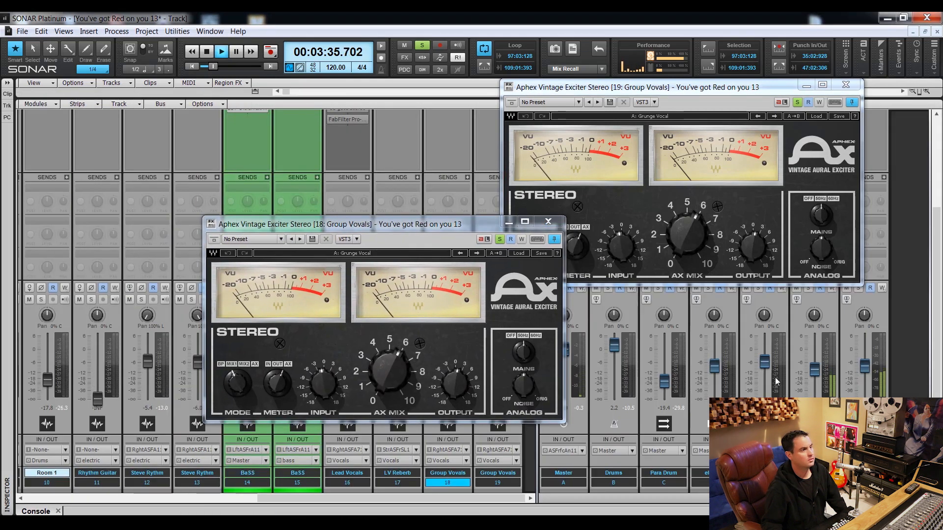
Place the two Exciter windows side by side and compare both Group Vovals tracks with their Aphex exciters bypassed and re-enabled.
left_click_drag(435, 226, 272, 92)
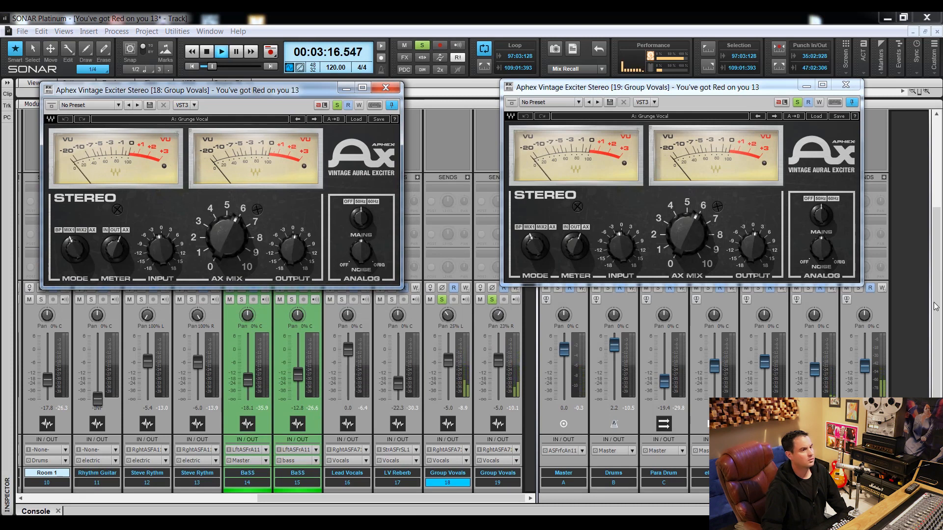
left_click_drag(935, 307, 924, 250)
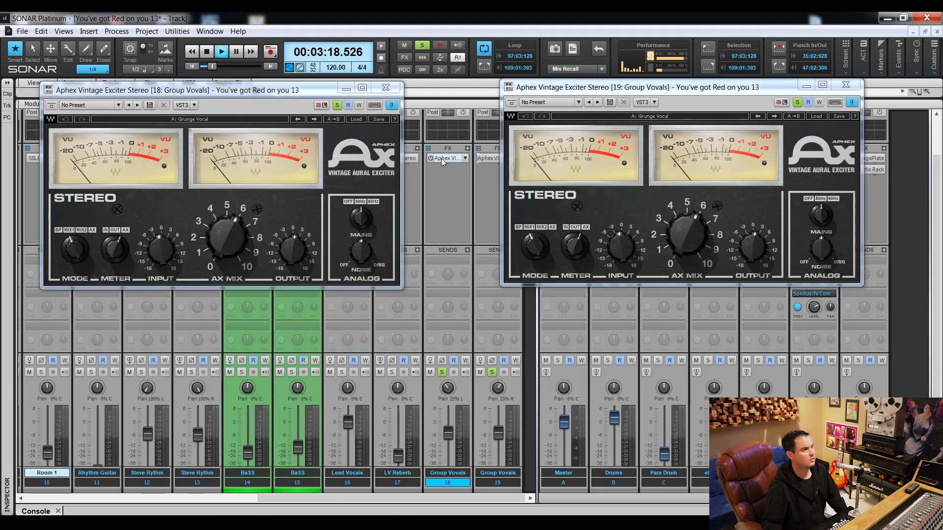
left_click(430, 158)
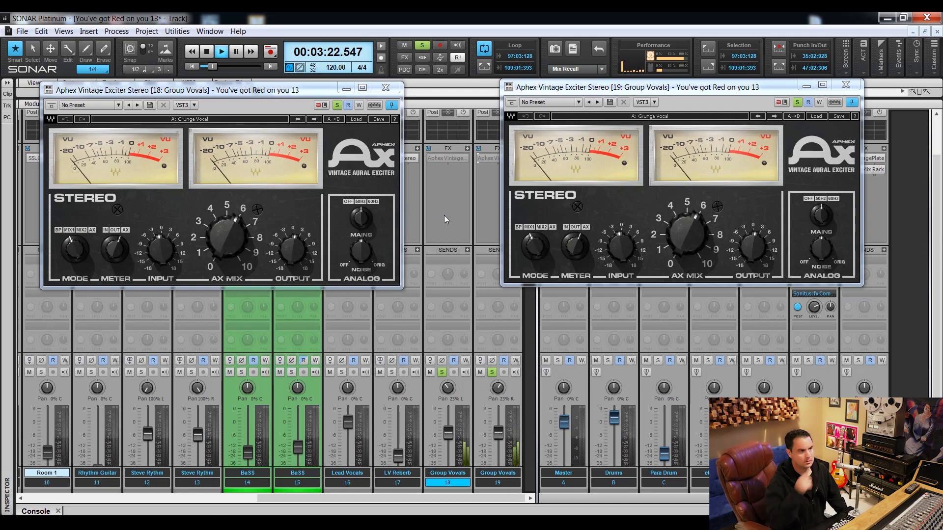
left_click(431, 157)
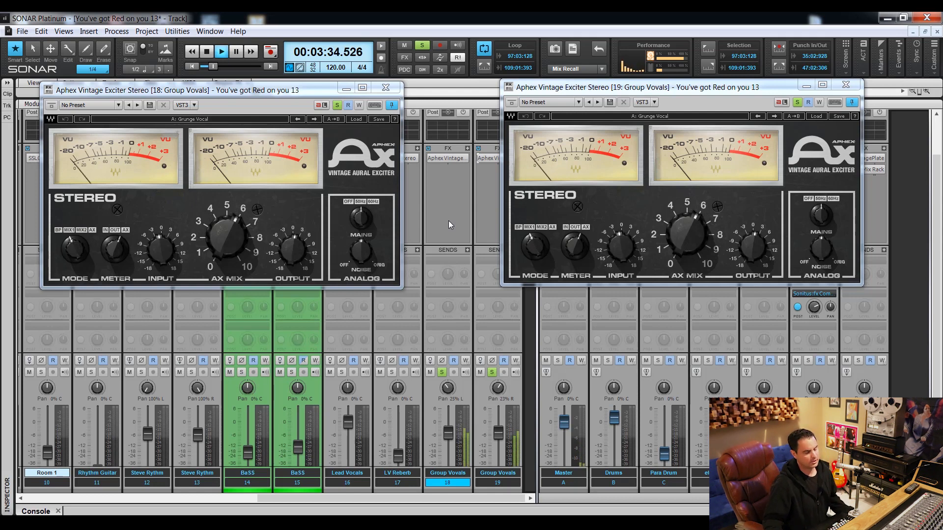
Close both Exciter windows, unsolo Group Vovals tracks 18 and 19, and stop playback.
left_click(846, 85)
left_click(386, 88)
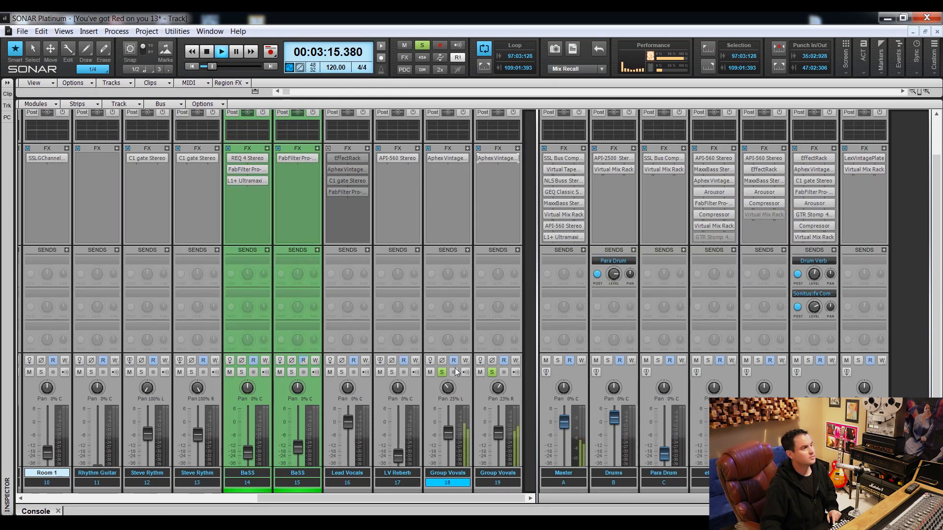
left_click(442, 372)
left_click(491, 372)
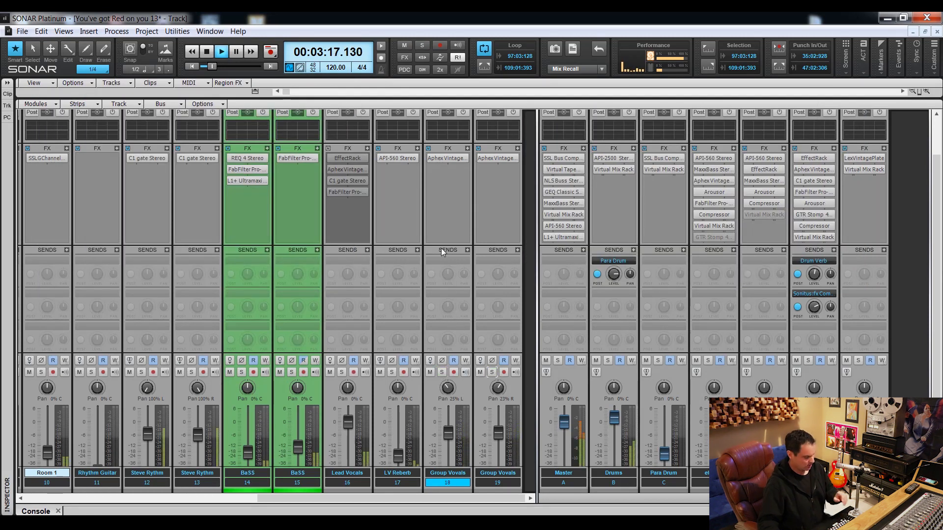
key("space")
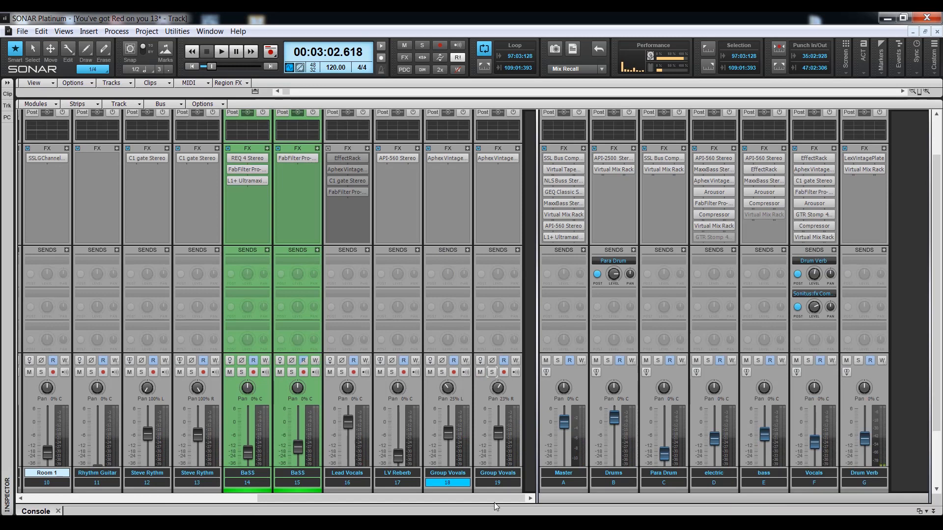
Solo the bass and electric buses together with the Snare and Kick tracks.
left_click_drag(494, 499, 256, 499)
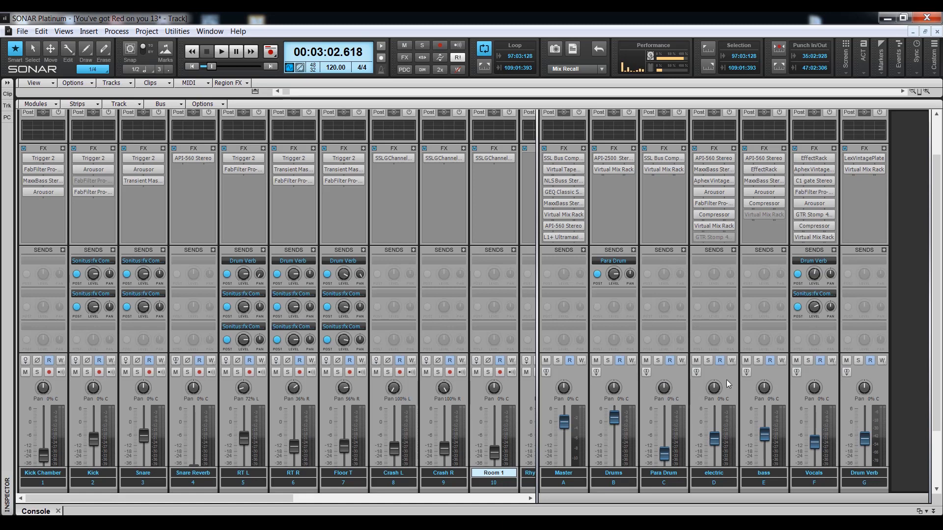
left_click(758, 361)
left_click(727, 365)
left_click(706, 362)
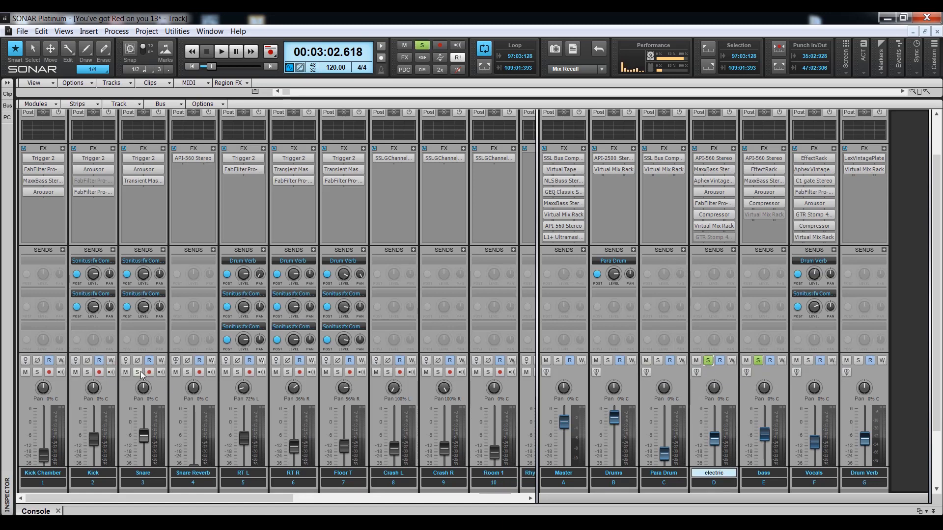
left_click(140, 372)
left_click(87, 373)
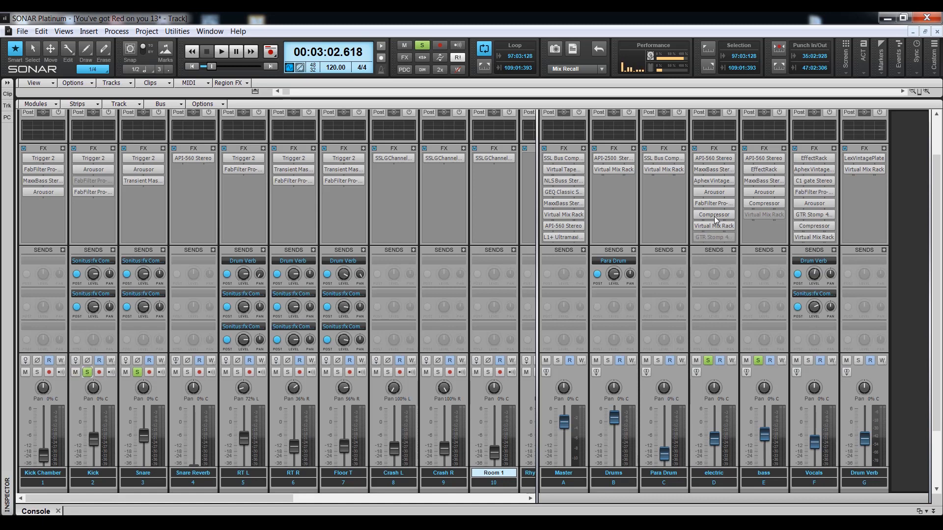
Open the Sonitus compressors of the bass and electric buses side by side and start playback.
double_click(764, 203)
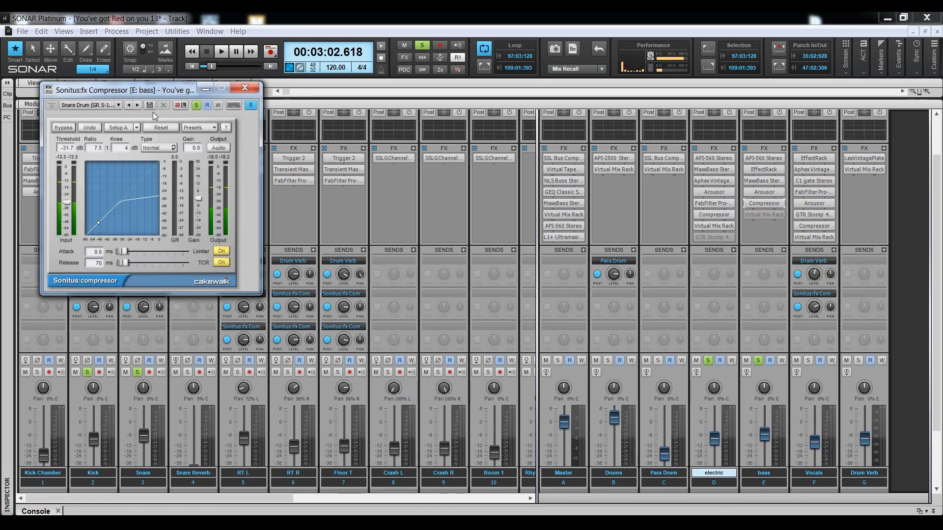
left_click_drag(184, 92, 384, 106)
key("space")
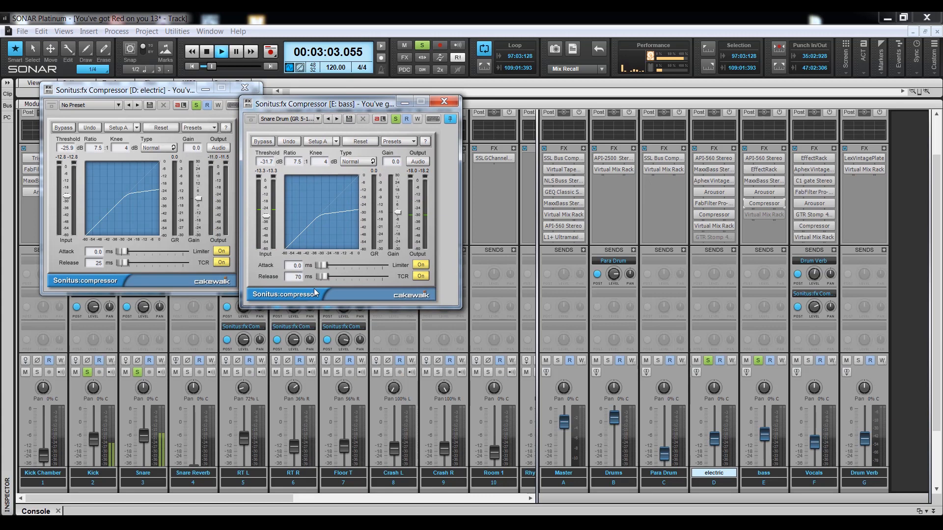
Add the Drums bus, both Steve Rythm tracks and both BaSS tracks to the solo group.
left_click(608, 360)
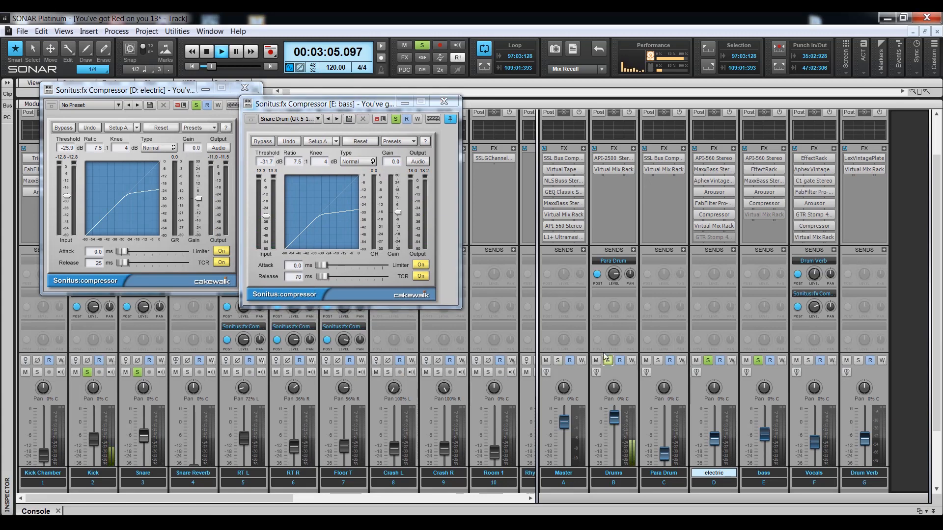
left_click_drag(275, 497, 420, 505)
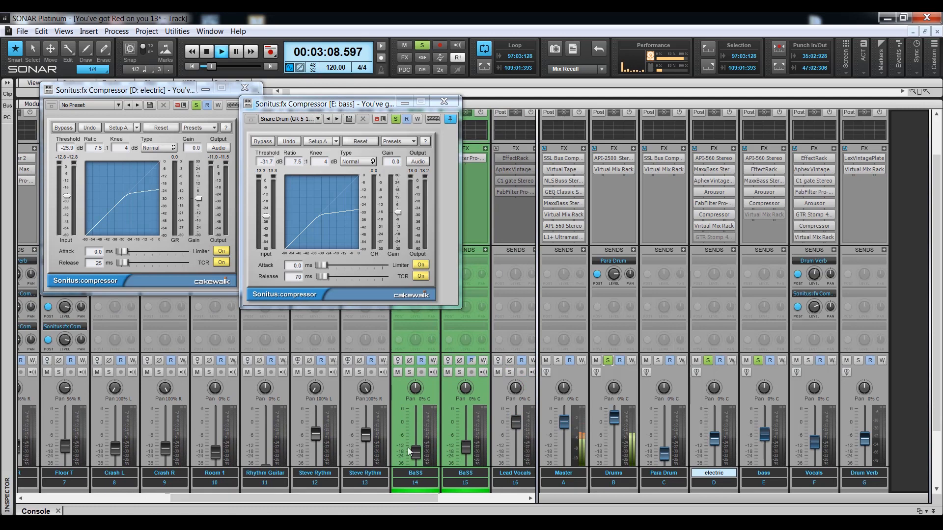
left_click(360, 372)
left_click(309, 372)
left_click(409, 372)
left_click(459, 372)
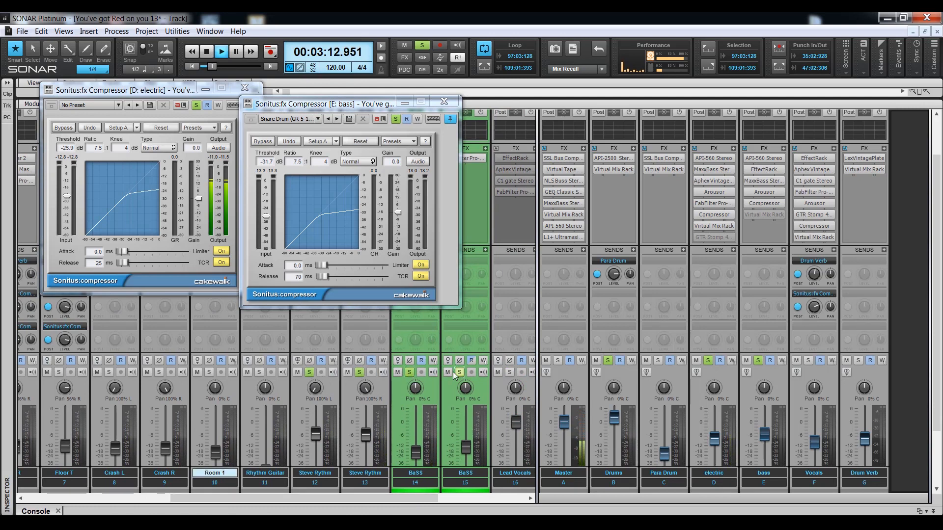
Lower the electric bus compressor's threshold to -60.0 dB, bypass it, and close both compressor windows.
left_click_drag(355, 104, 473, 83)
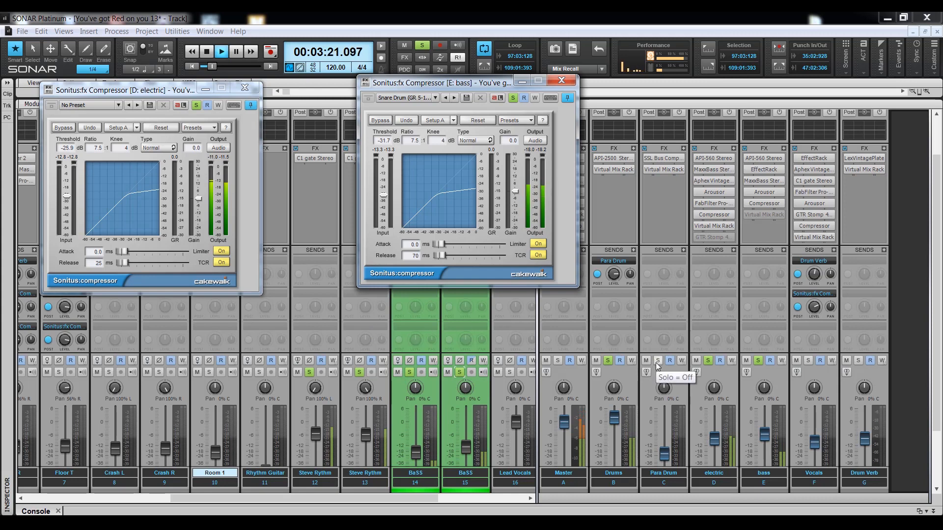
double_click(713, 216)
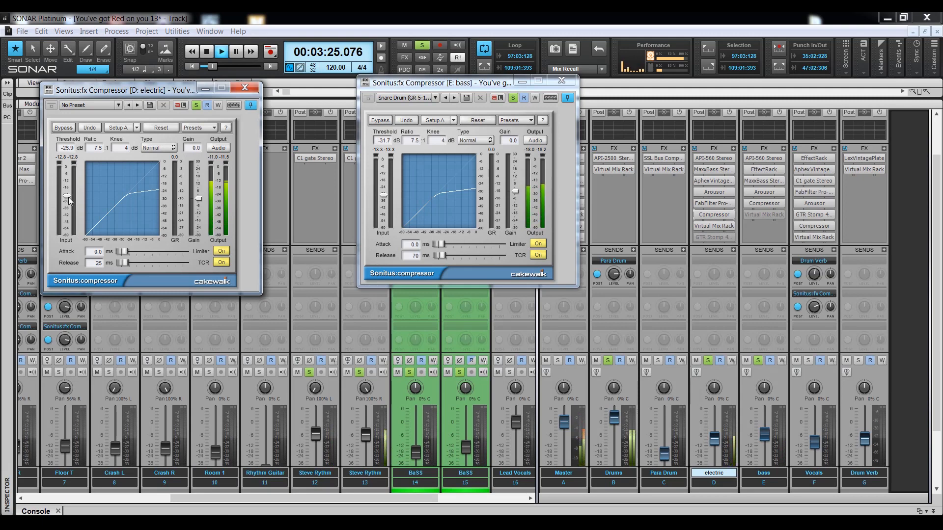
left_click_drag(68, 198, 67, 235)
left_click(64, 128)
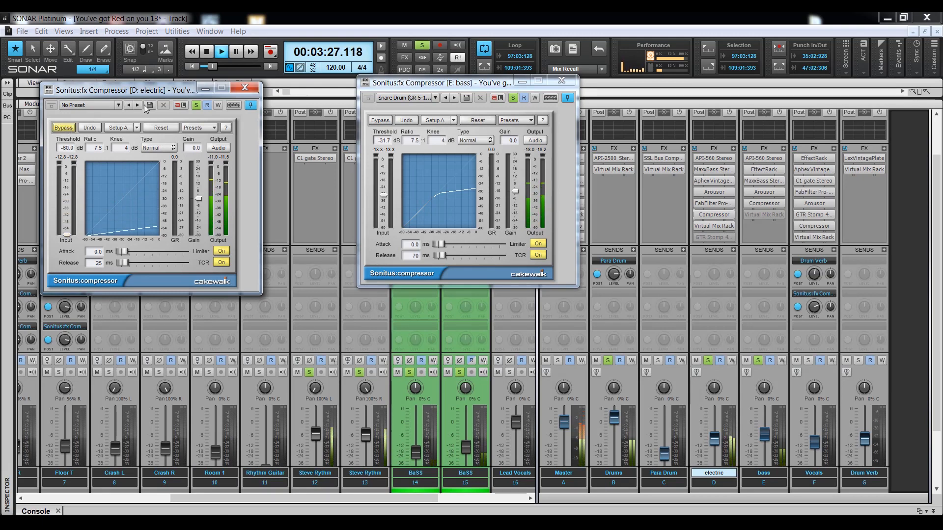
left_click(245, 88)
left_click(561, 81)
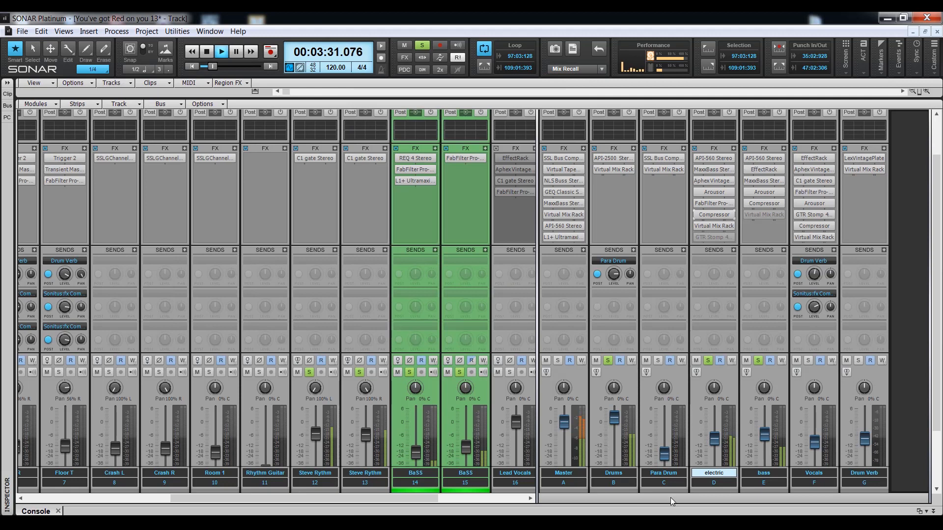
Reopen the electric bus compressor and switch its bypass off while the soloed kick and snare play.
left_click_drag(420, 496, 158, 510)
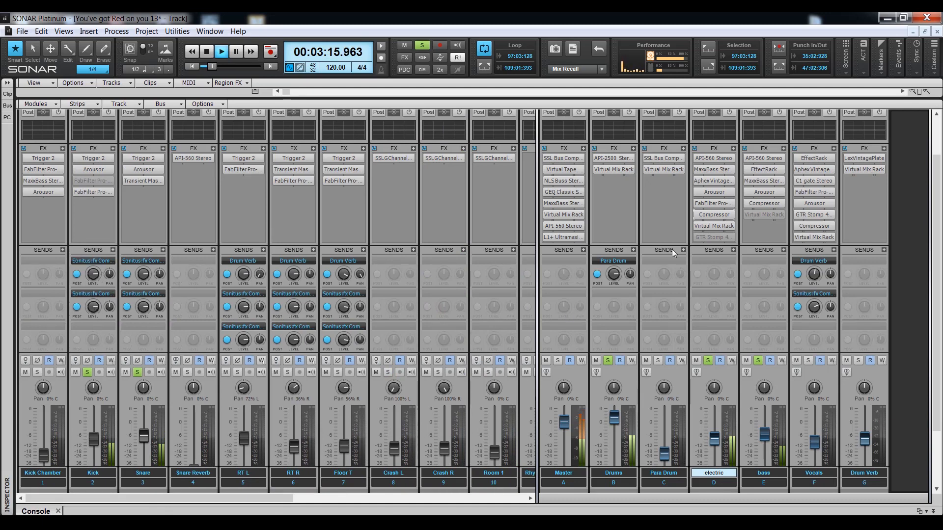
double_click(713, 215)
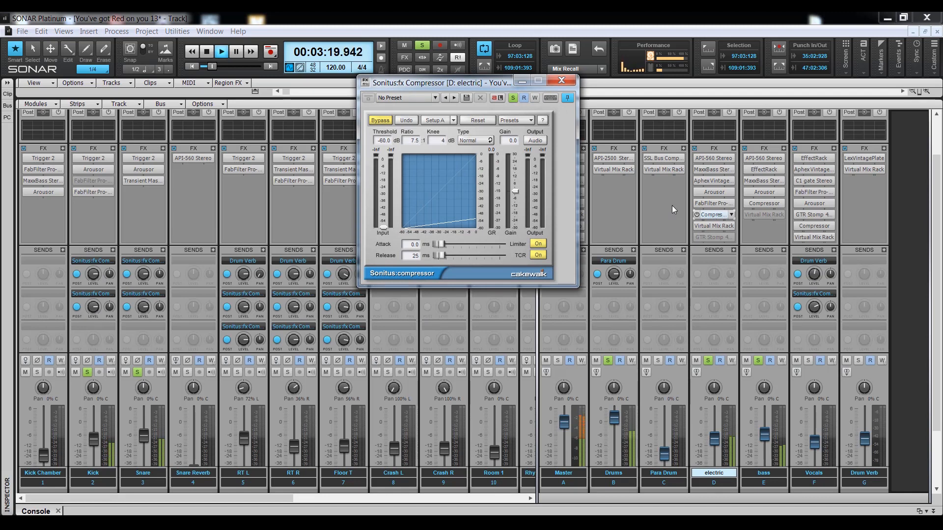
left_click(379, 120)
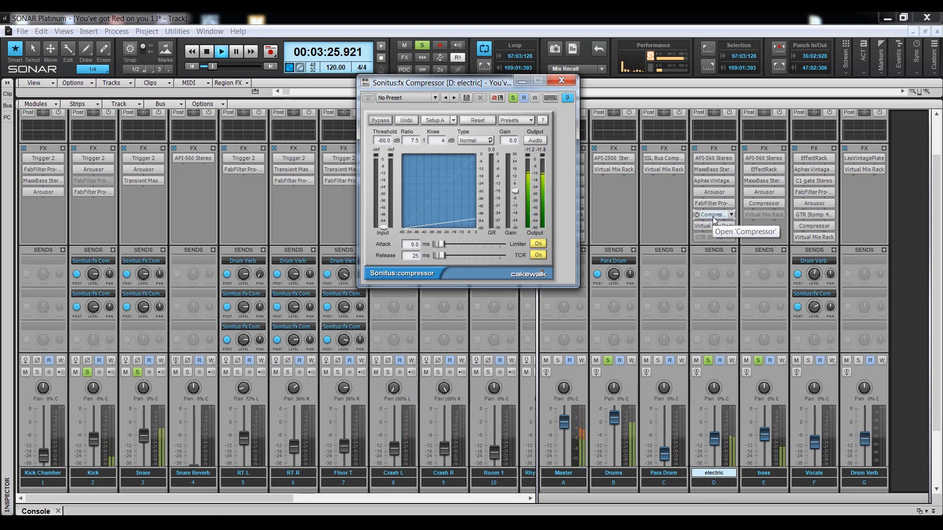
Lower the bass bus compressor's threshold and toggle its bypass, closing both compressor windows and stopping playback.
left_click(762, 204)
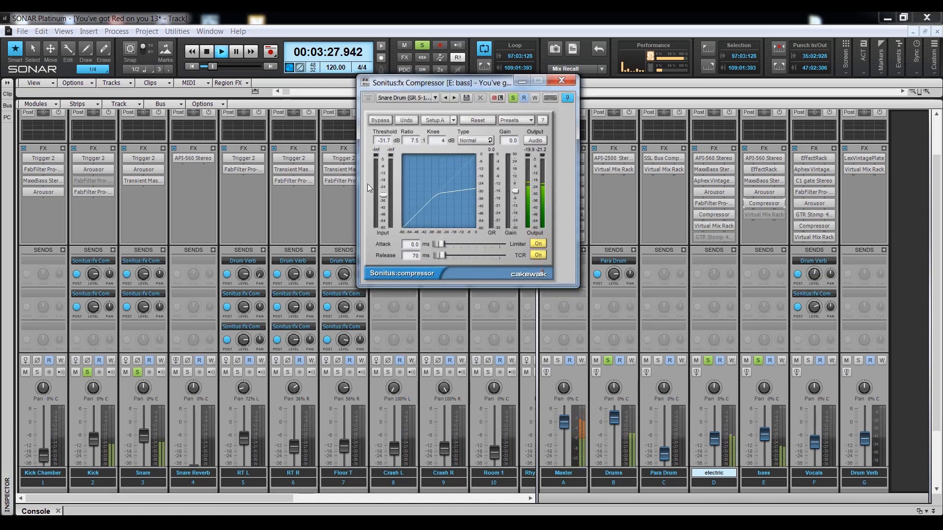
left_click_drag(383, 196, 383, 227)
left_click(380, 120)
left_click(561, 81)
key("space")
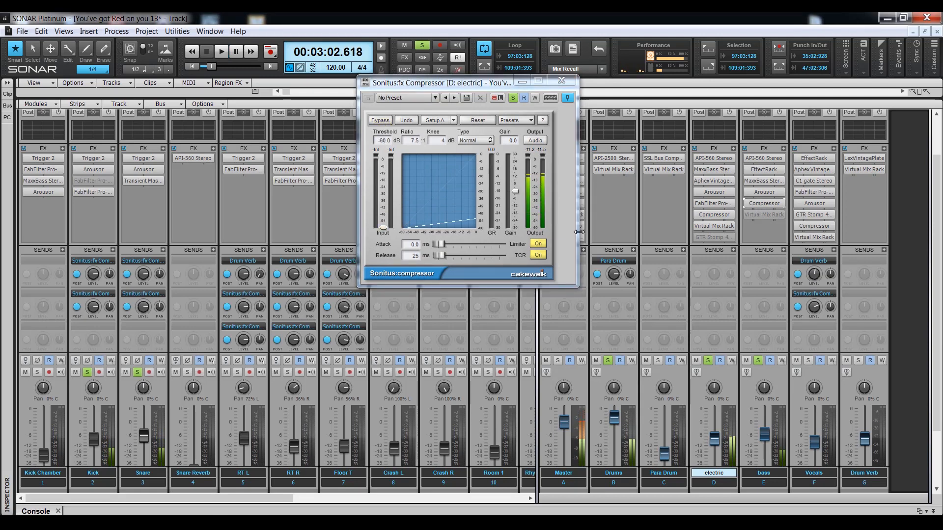
left_click(561, 81)
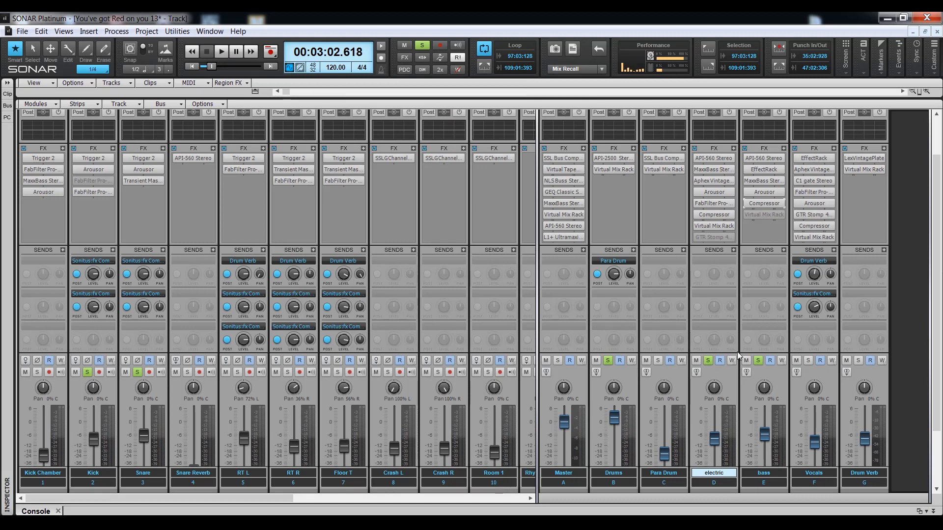
Clear all remaining solos on the buses and on the drum, guitar and bass tracks.
left_click(706, 362)
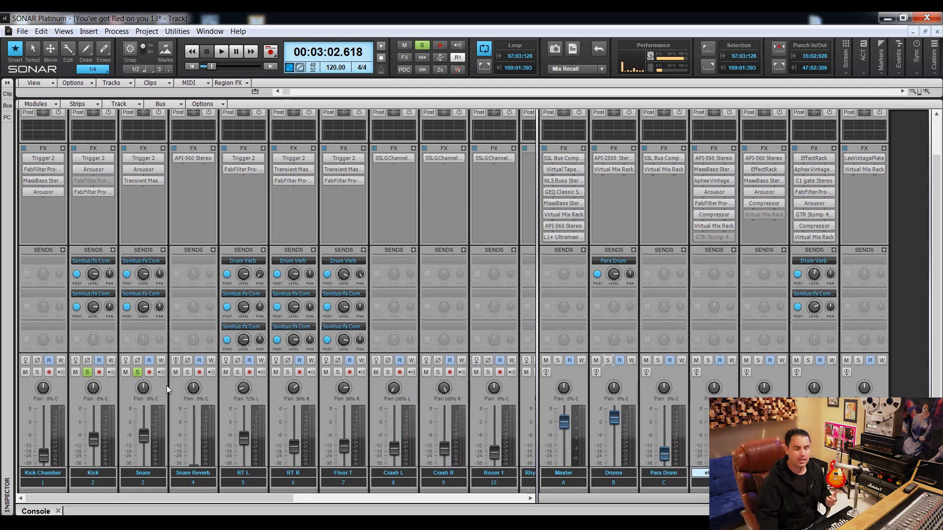
left_click(135, 373)
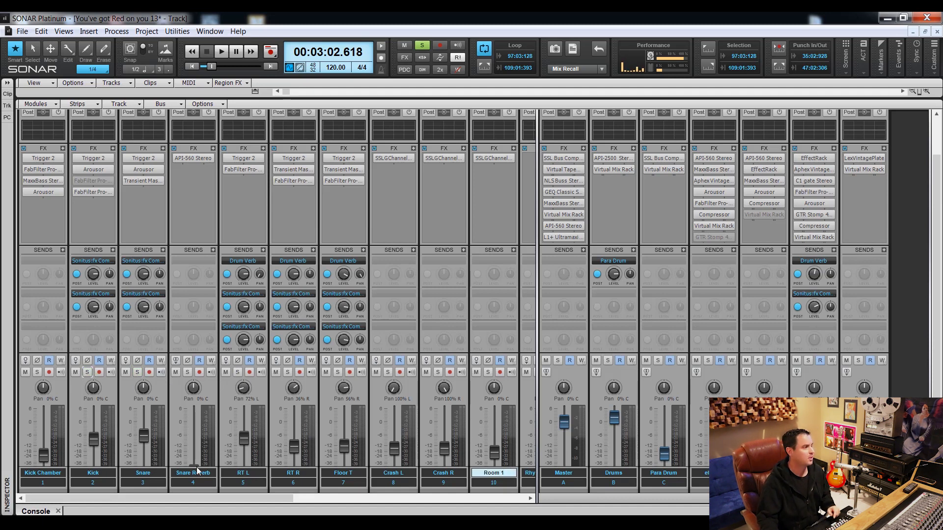
left_click_drag(237, 496, 473, 502)
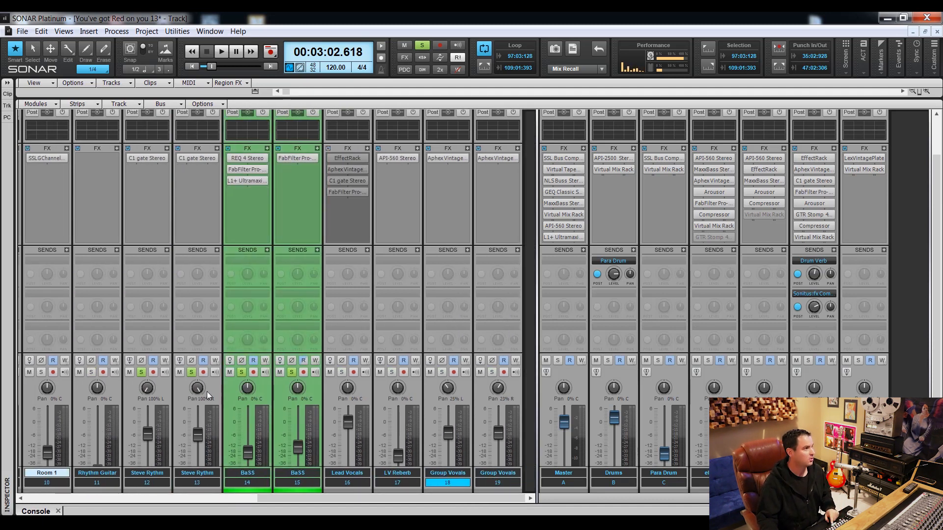
left_click(420, 46)
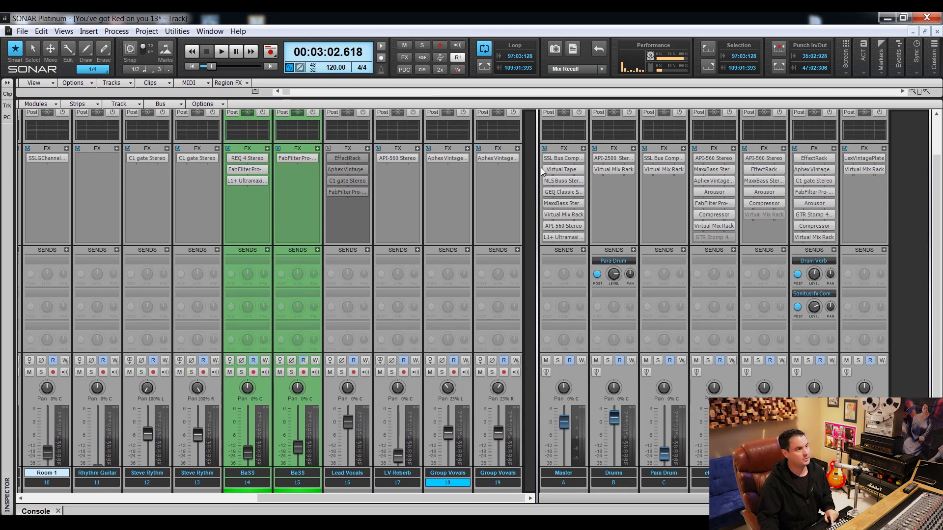
Bypass every Master bus effect from L1+ Ultramaximizer up to Virtual Tape Machines, leaving only the SSL Bus Compressor active.
left_click(545, 237)
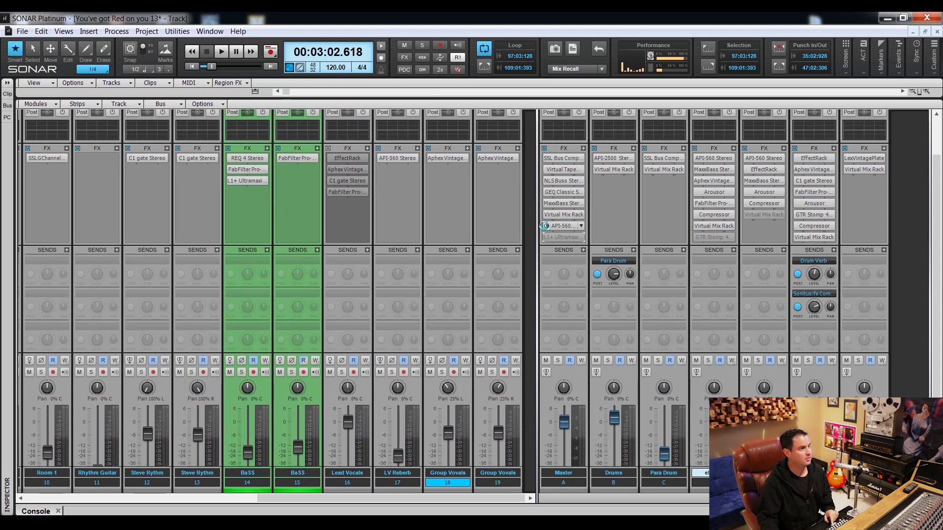
left_click(544, 226)
left_click(545, 214)
left_click(545, 203)
left_click(546, 191)
left_click(545, 181)
left_click(545, 169)
Open the Master bus SSL Bus Compressor, turn looping off, and play the song from the beginning.
double_click(563, 158)
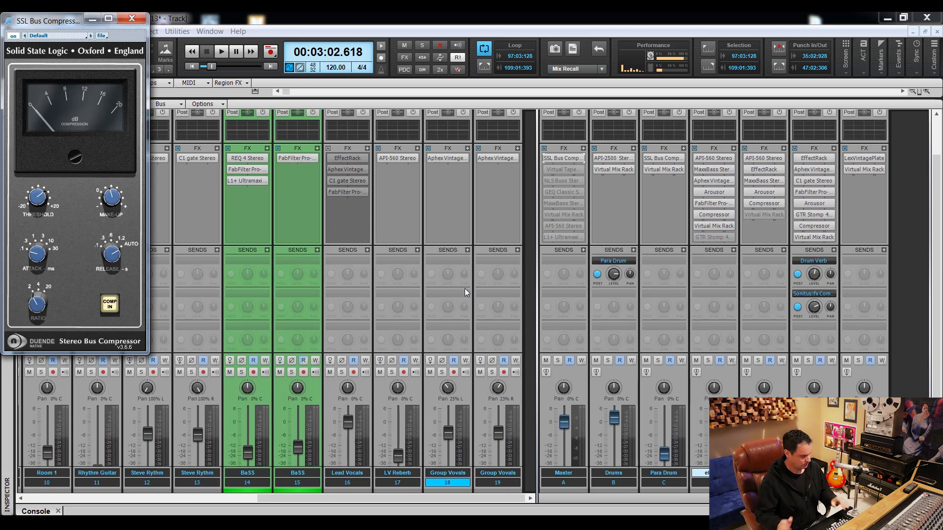
left_click(483, 49)
key("w")
key("space")
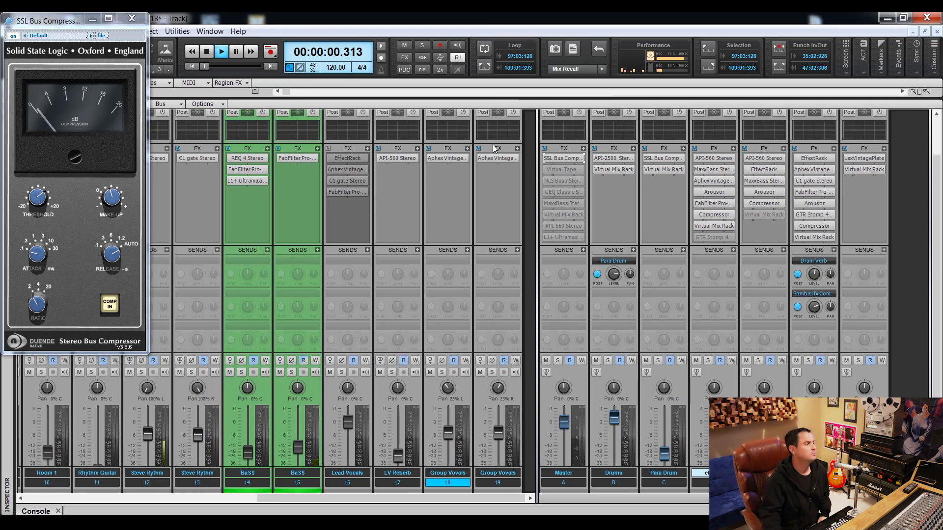
Move the SSL Bus Compressor window off the edge and compare the master with the compressor bypassed and re-enabled.
left_click_drag(69, 23, 216, 51)
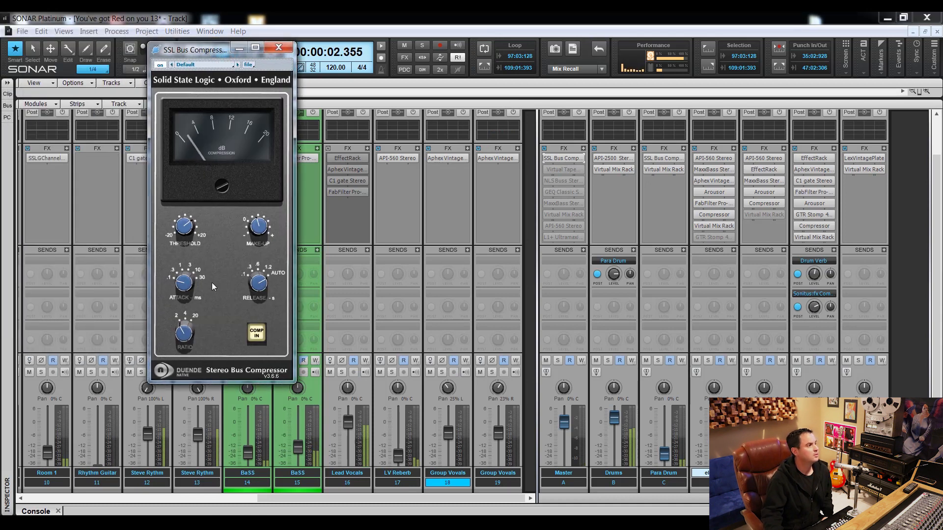
left_click(547, 158)
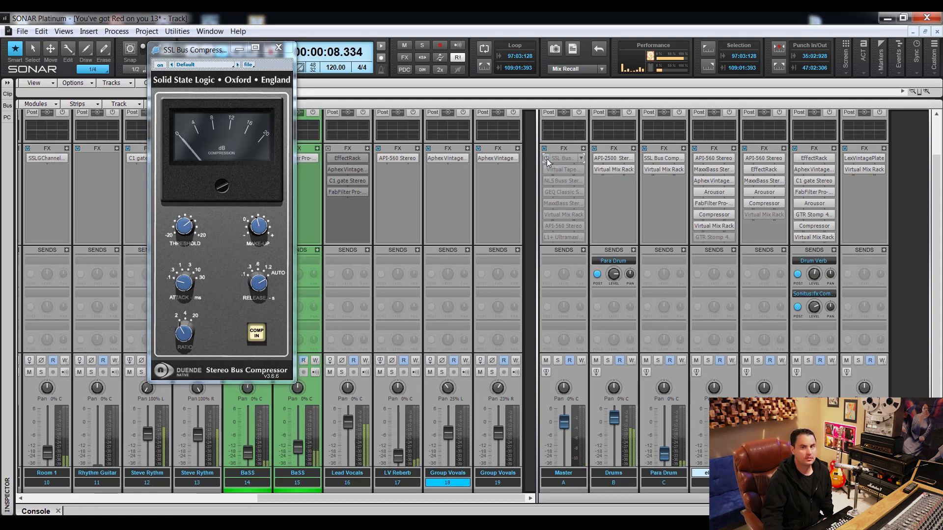
left_click(547, 158)
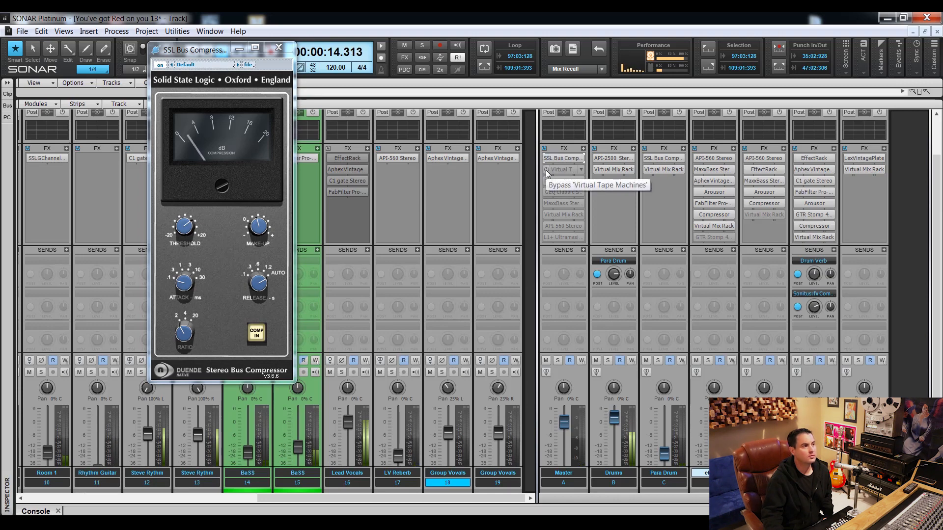
Enable and open the Master bus Virtual Tape Machines, stop playback, and close the SSL Bus Compressor window.
double_click(569, 170)
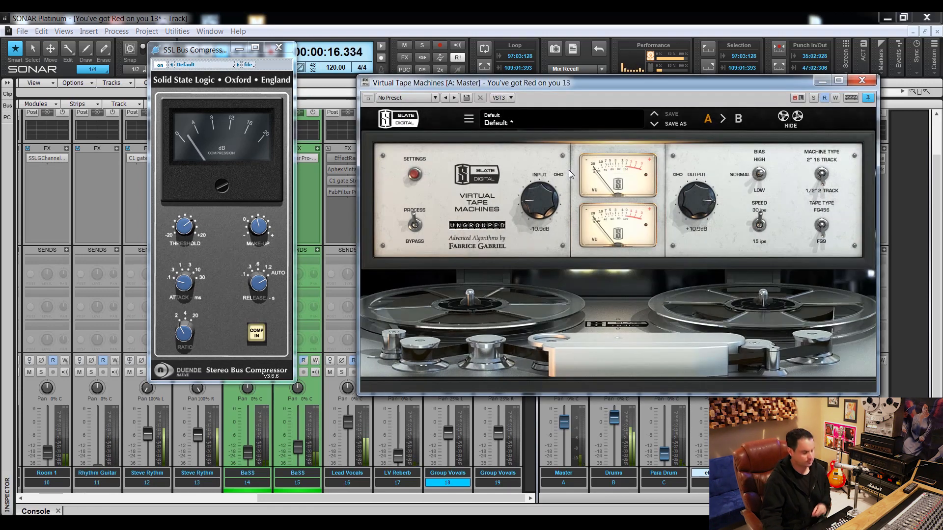
key("space")
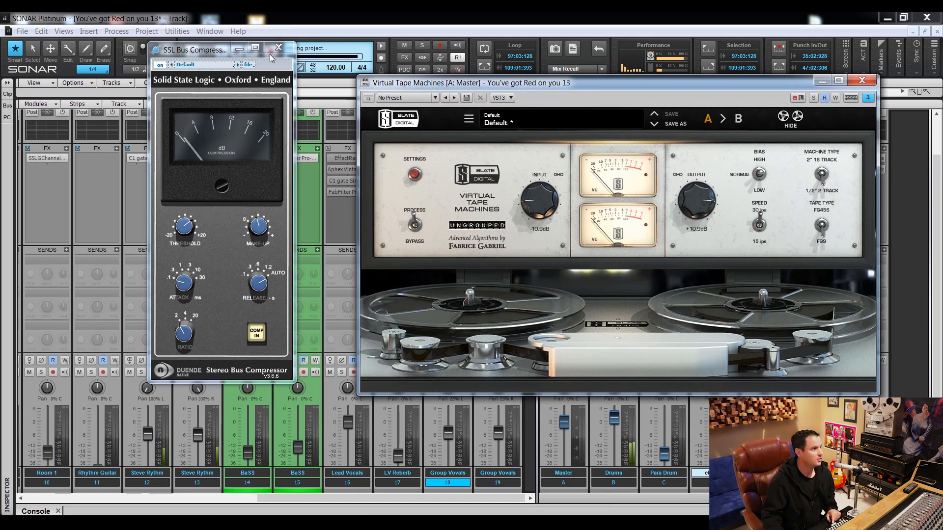
left_click(278, 48)
left_click_drag(607, 88, 297, 103)
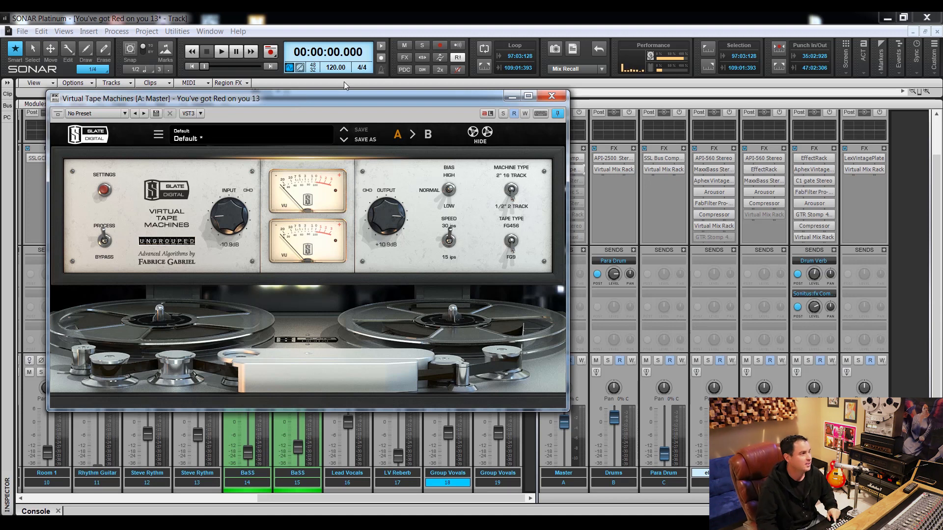
Play the song from the beginning and compare the master with Virtual Tape Machines switched between Process and Bypass.
key("space")
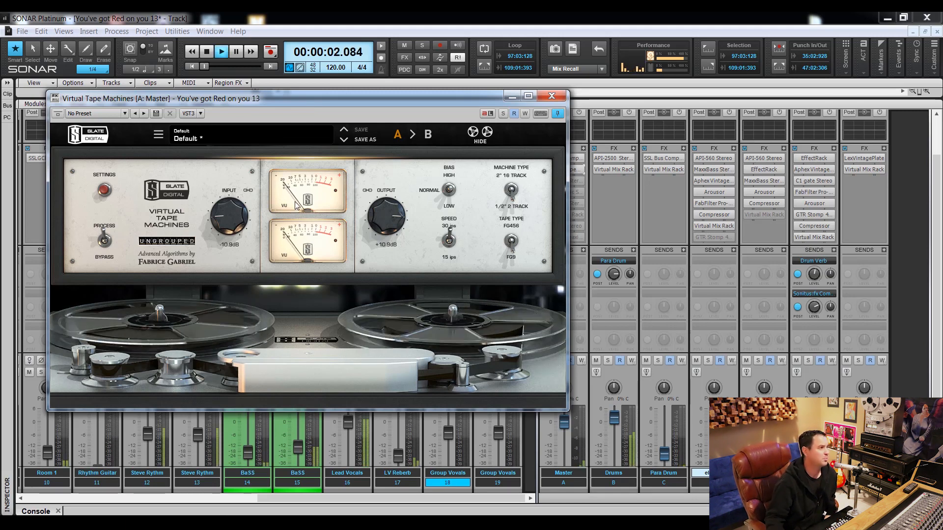
left_click(102, 239)
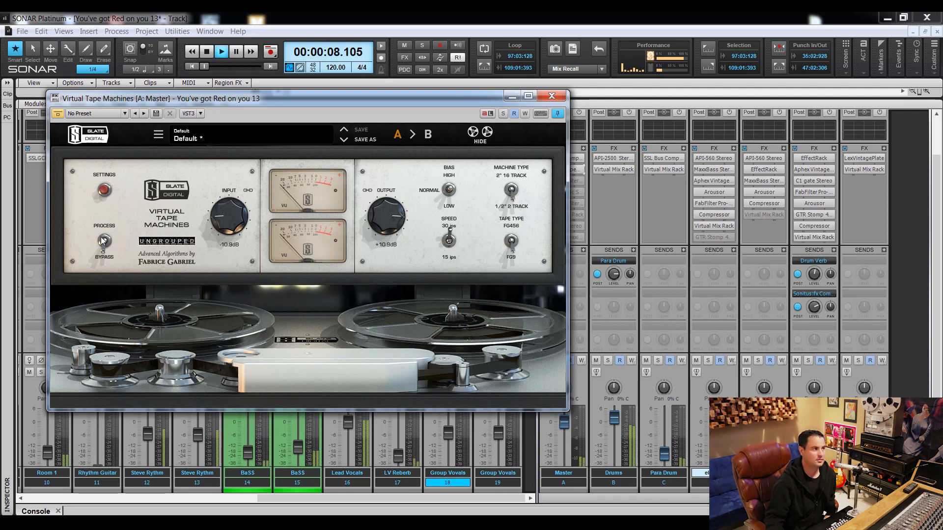
left_click(102, 239)
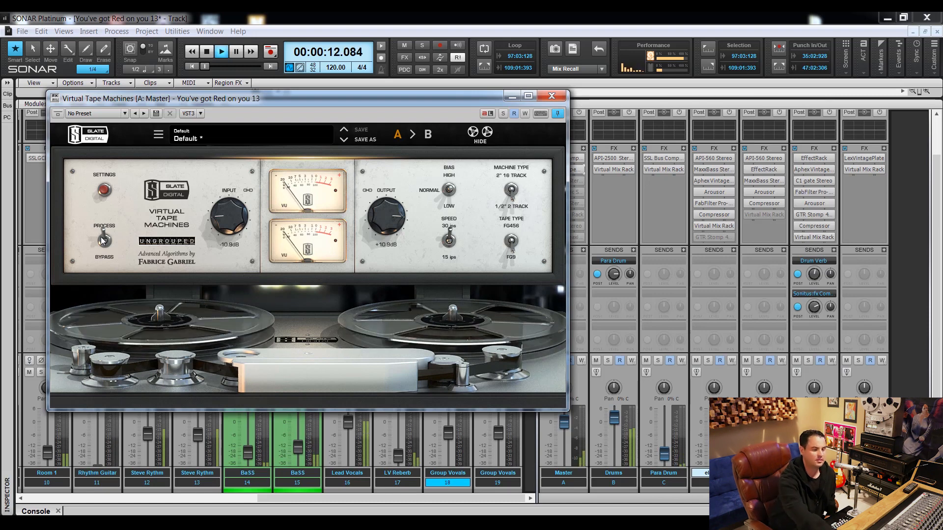
left_click(102, 239)
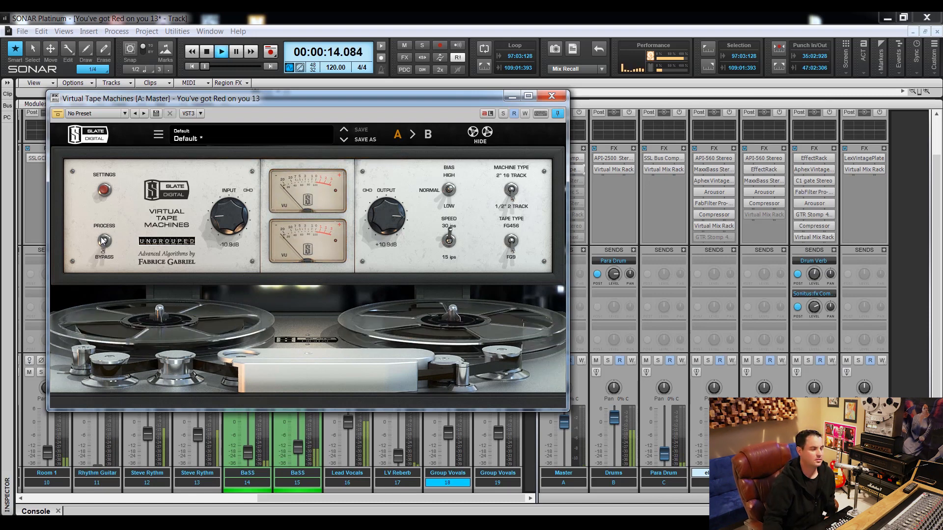
left_click(103, 240)
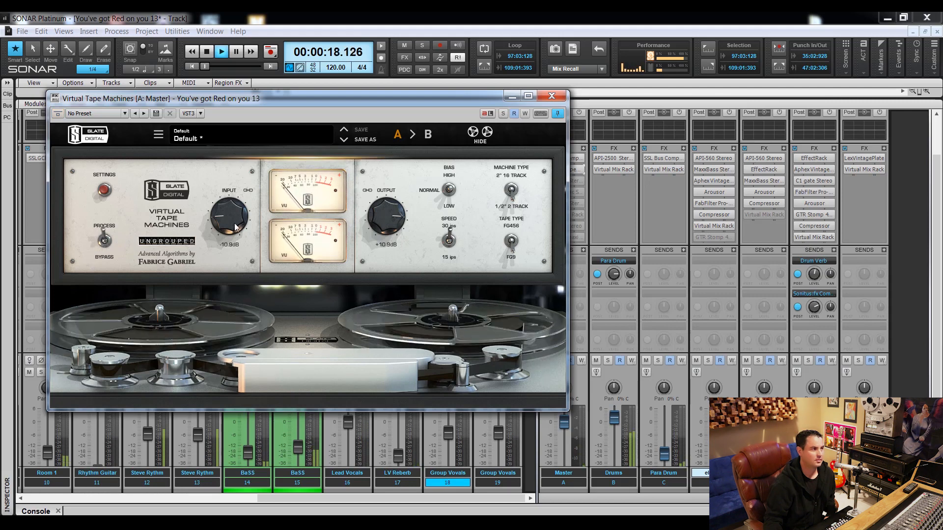
Raise the Virtual Tape Machines input to +7.56 dB, compare it with the bypassed sound, and stop playback.
left_click_drag(231, 228, 240, 166)
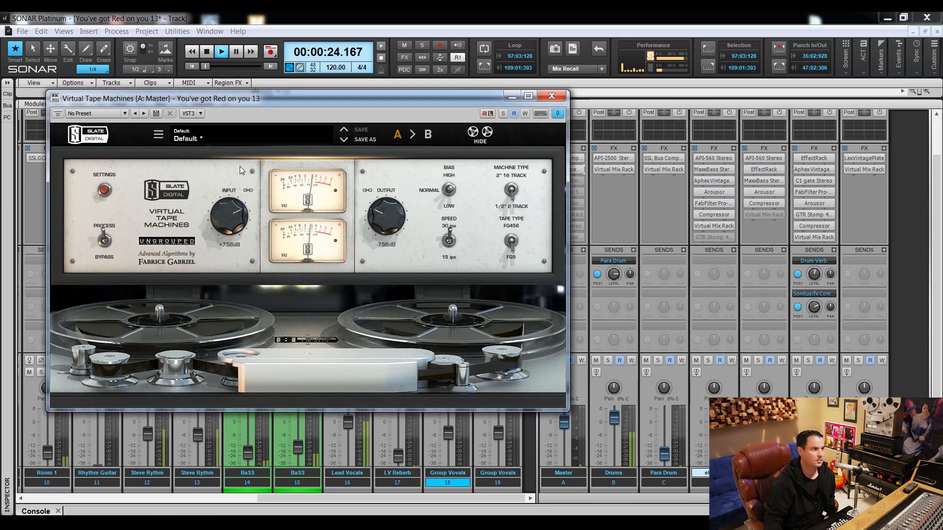
left_click(106, 243)
left_click(107, 243)
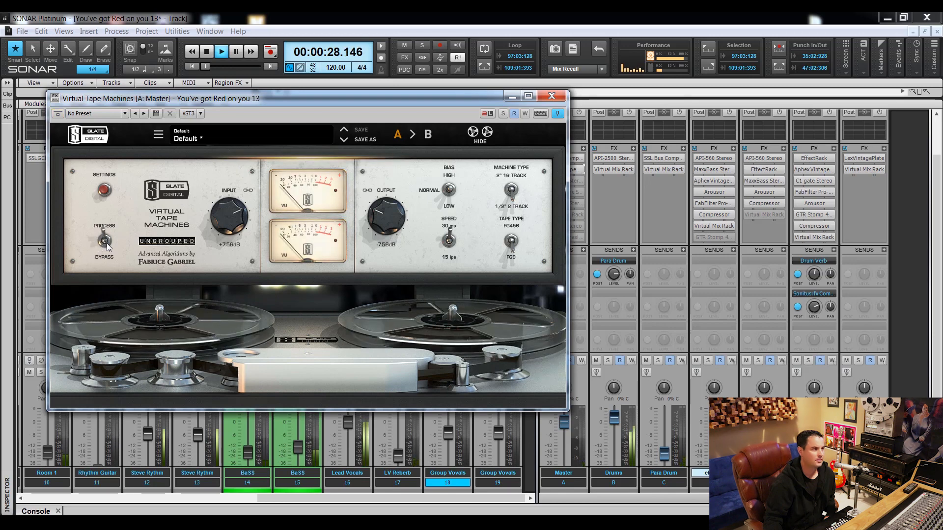
key("space")
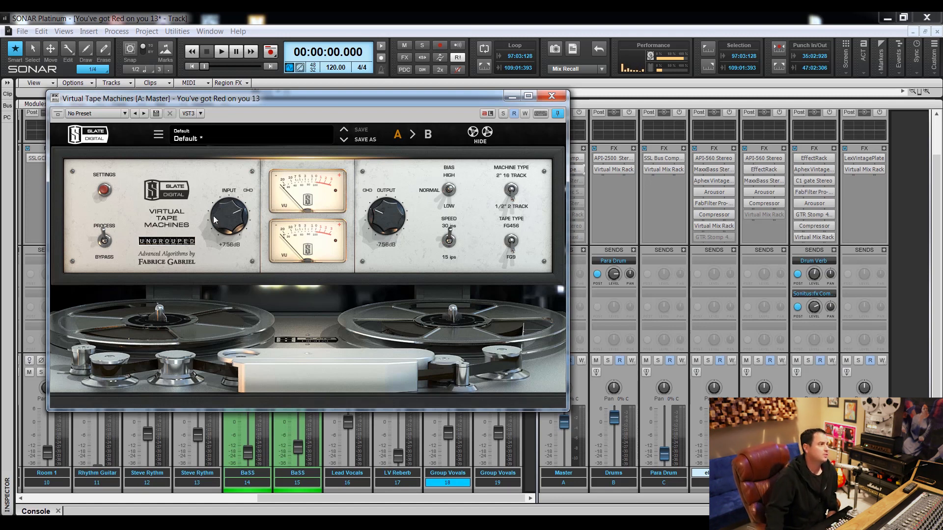
Lower the Virtual Tape Machines input to -11.3 dB and close its window.
left_click_drag(219, 220, 224, 235)
left_click_drag(227, 286, 227, 291)
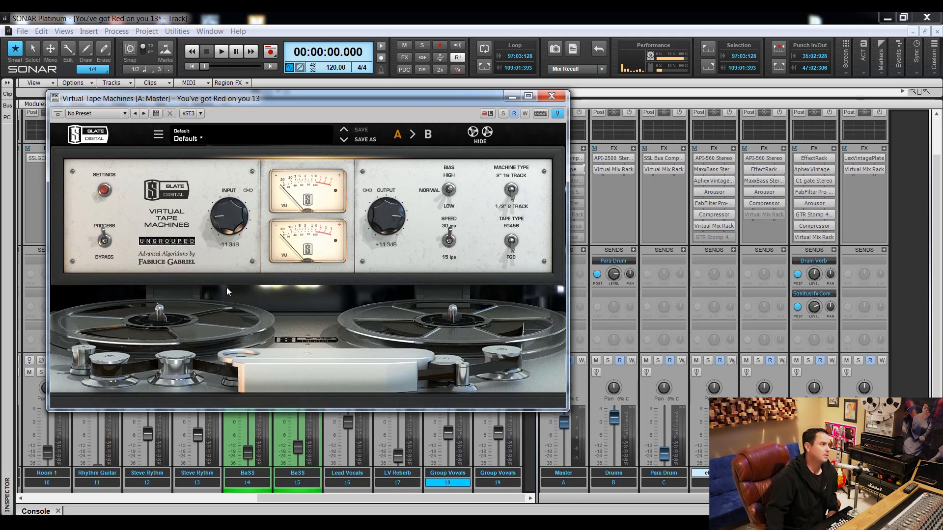
left_click(553, 97)
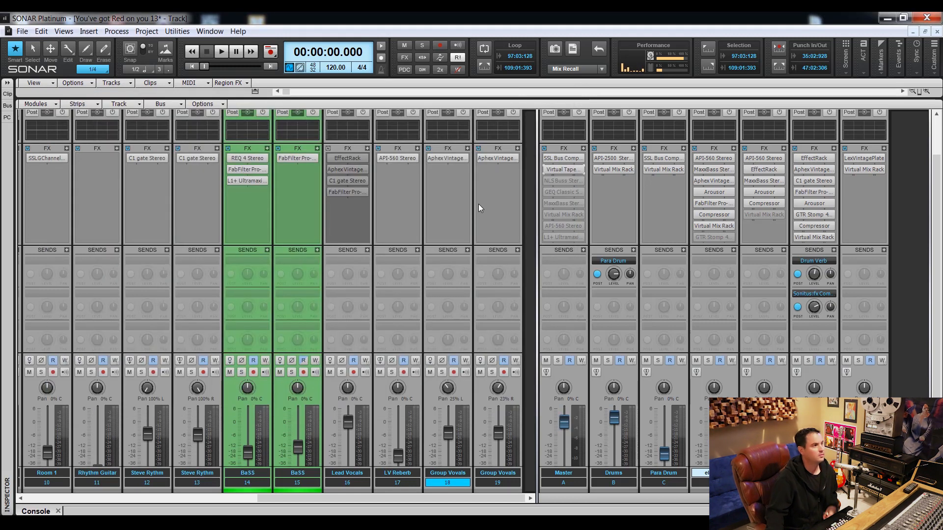
Open the Master bus NLS Buss Stereo and show its Mike and Nevo studio models, returning to Spike.
double_click(559, 180)
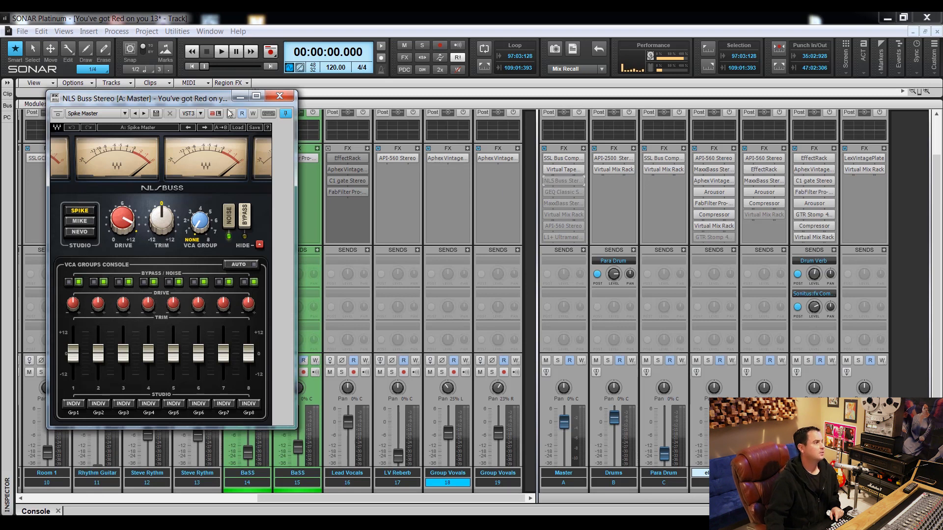
left_click_drag(195, 102, 335, 98)
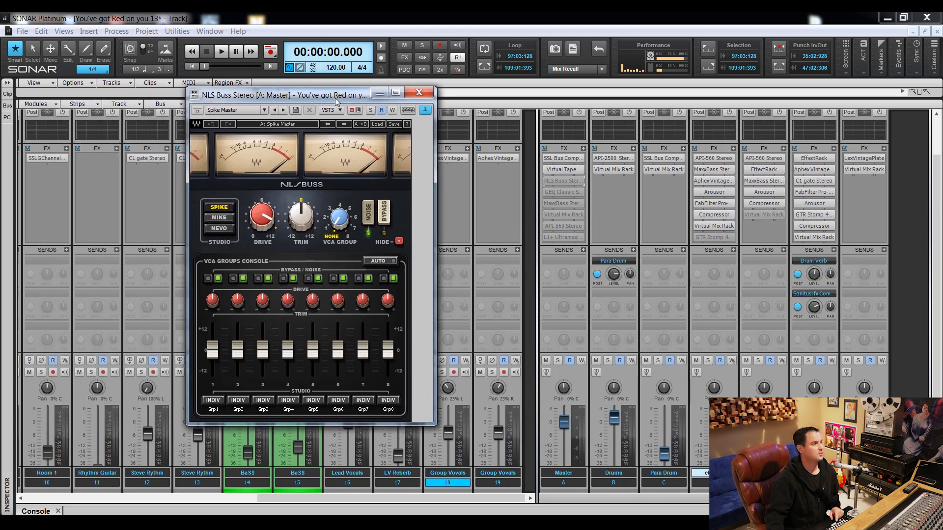
left_click(223, 219)
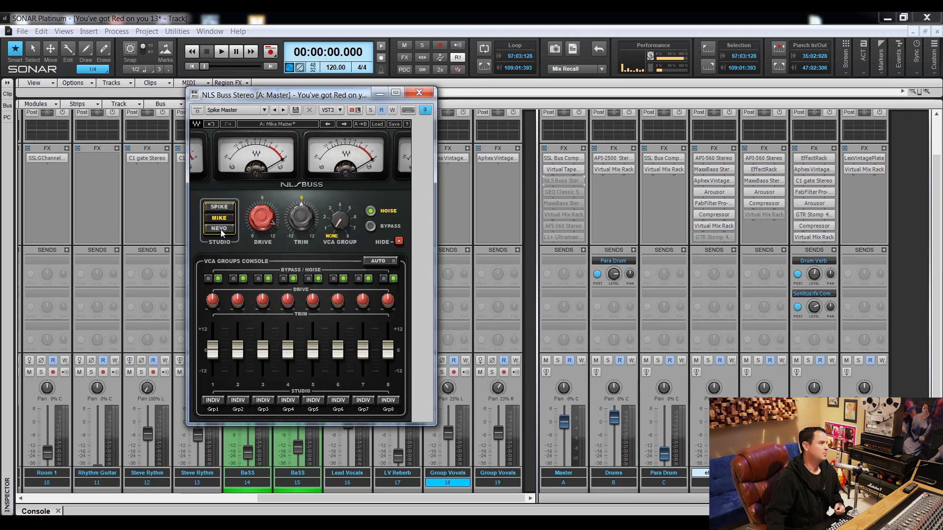
left_click(220, 228)
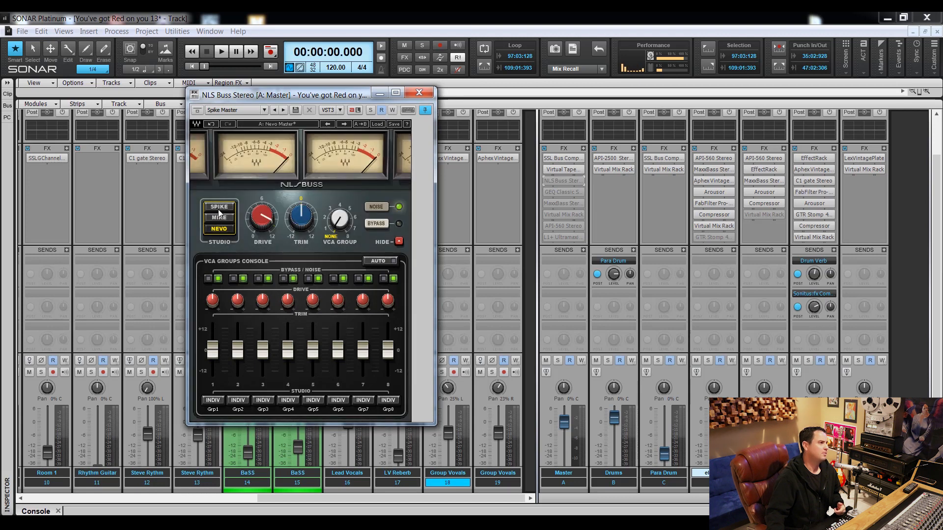
left_click(219, 210)
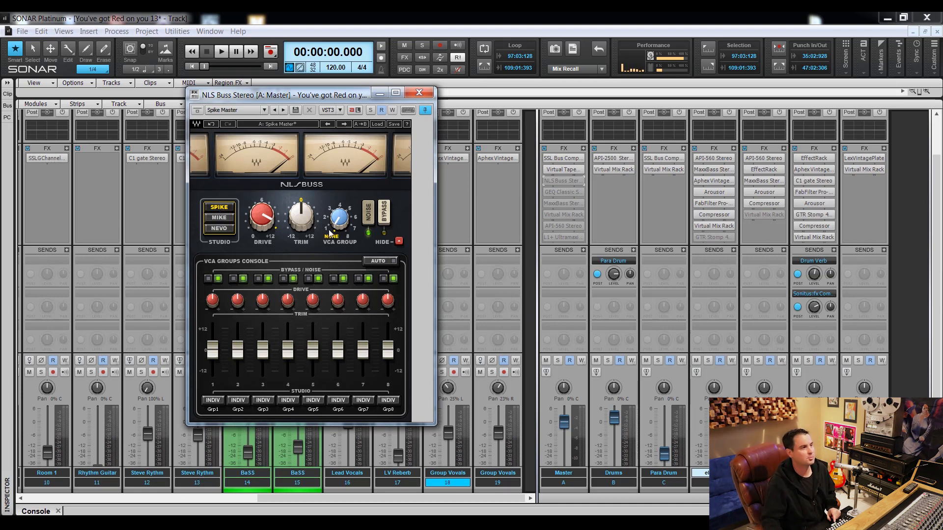
Enable NLS Buss Stereo on the Master bus, play the song, and compare it bypassed and re-enabled.
left_click(547, 180)
key("space")
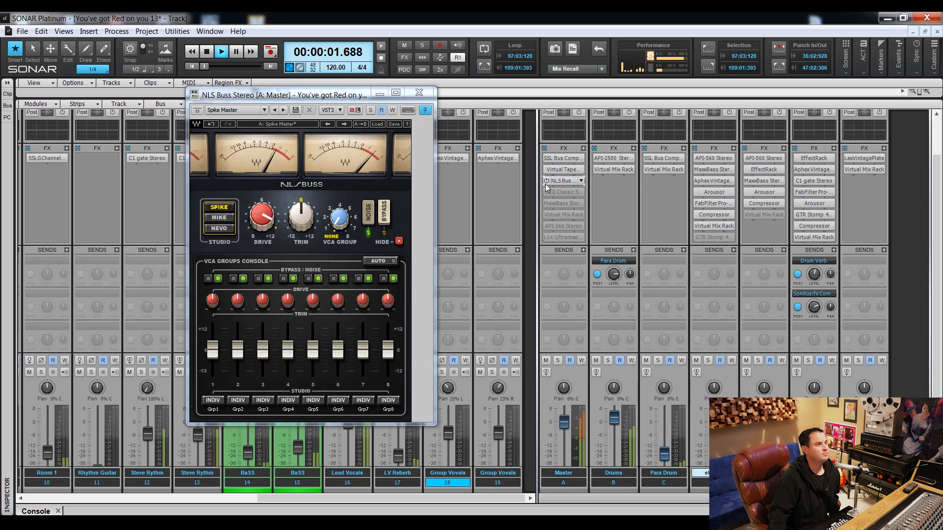
left_click(546, 181)
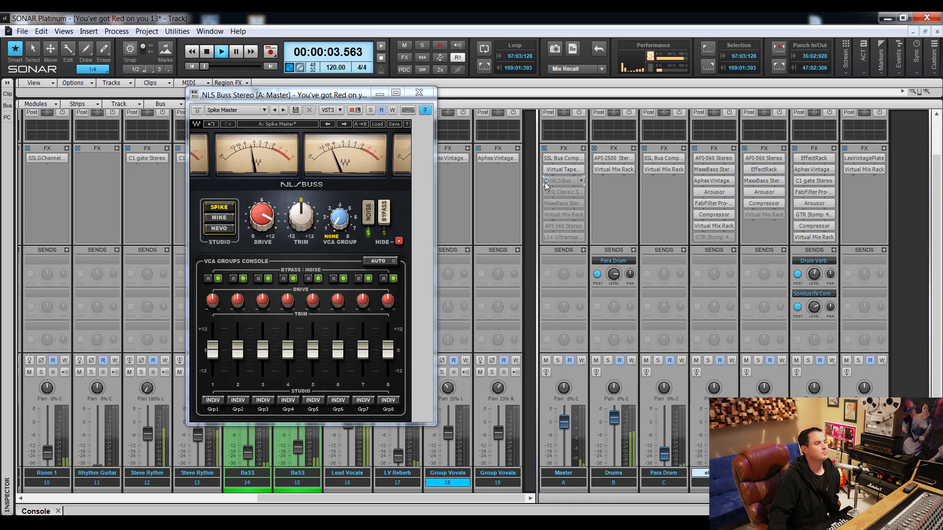
left_click(544, 181)
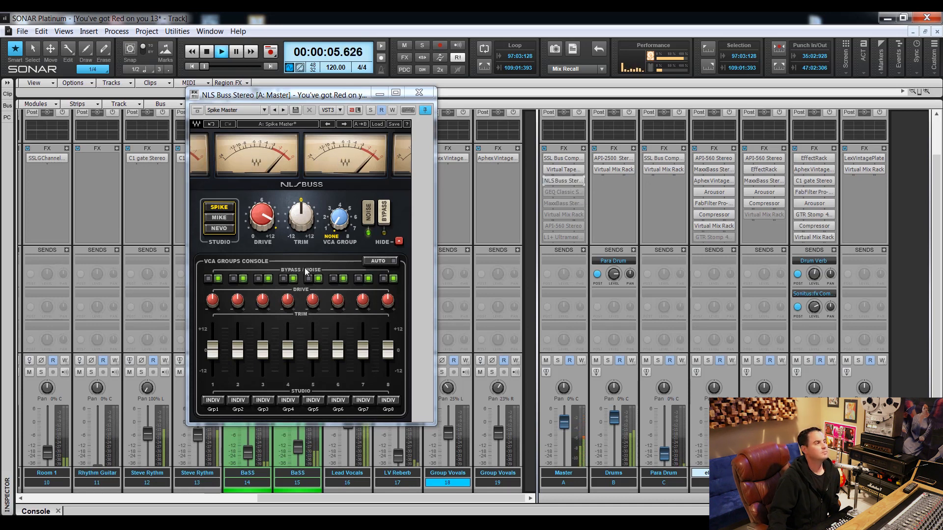
Audition the Mike and Nevo studio models of NLS Buss during playback, and switch back to Spike.
left_click(220, 217)
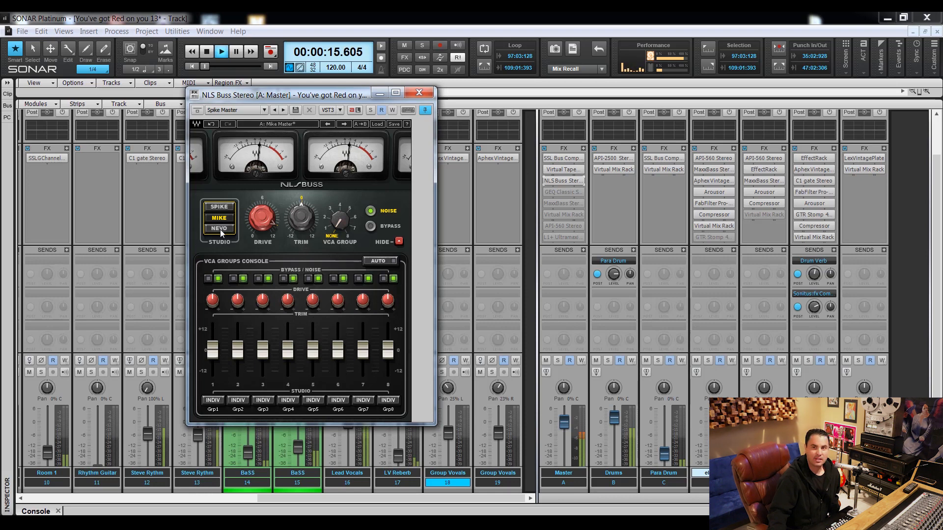
left_click(219, 229)
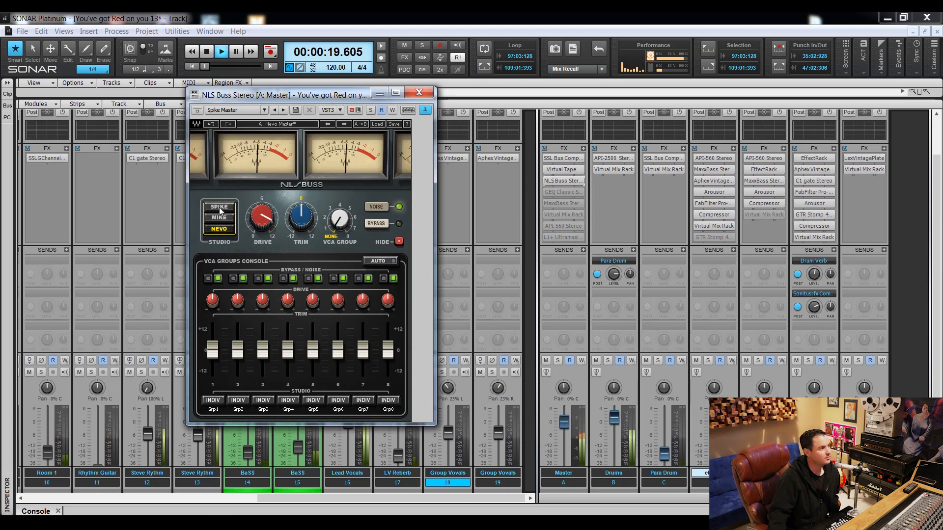
left_click(219, 209)
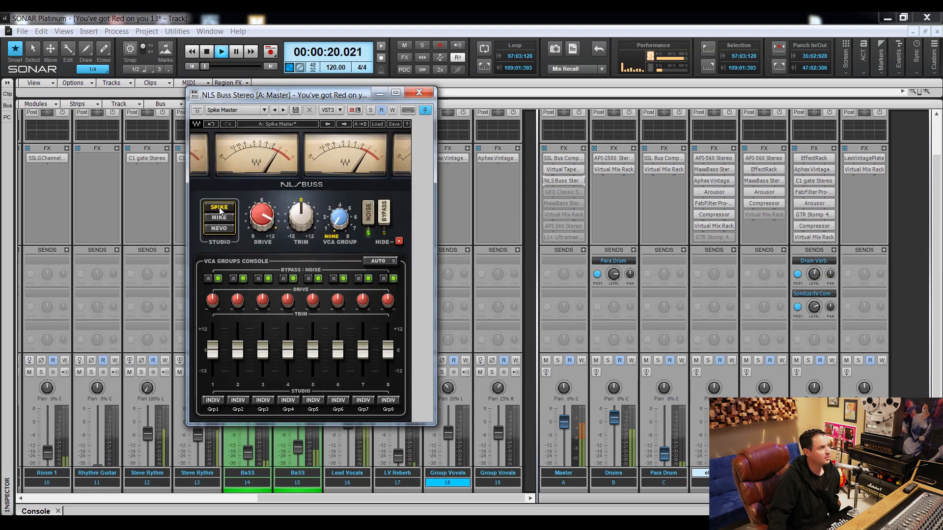
Enable and open the Master bus GEQ Classic, listen to the song through it, and stop playback.
double_click(561, 193)
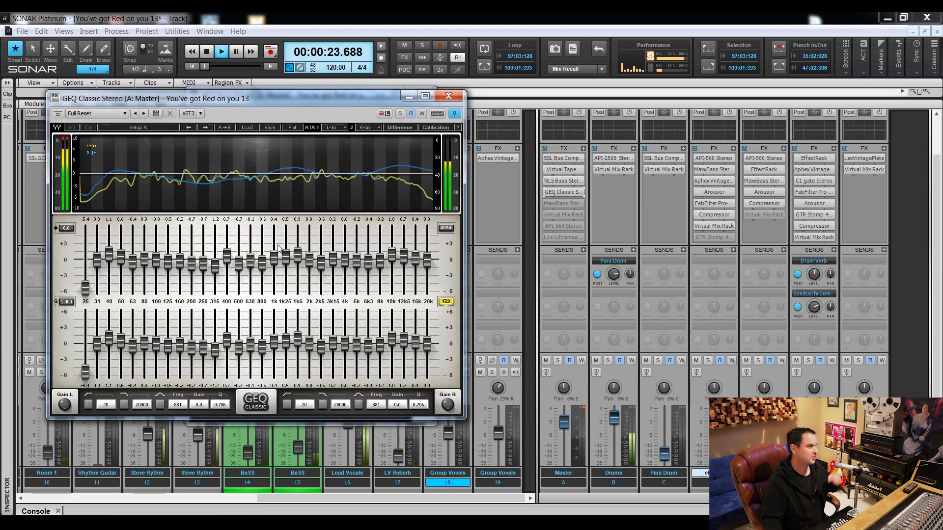
left_click(579, 411)
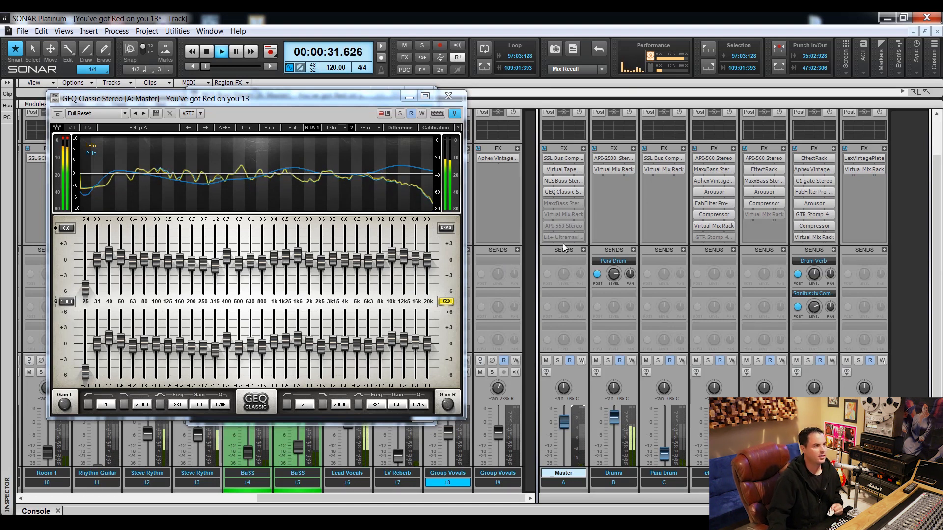
key("space")
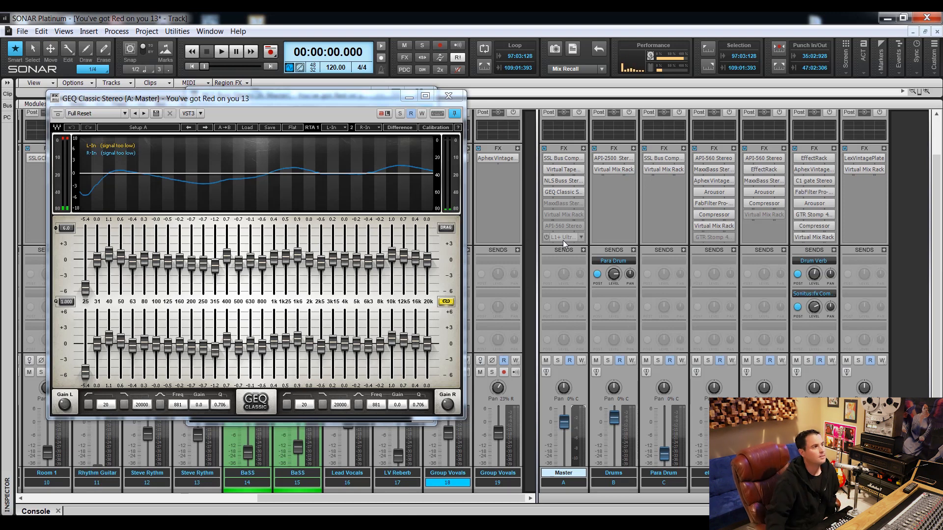
Open and enable MaxxBass on the Master bus, play the song, and compare it bypassed and re-enabled.
double_click(561, 208)
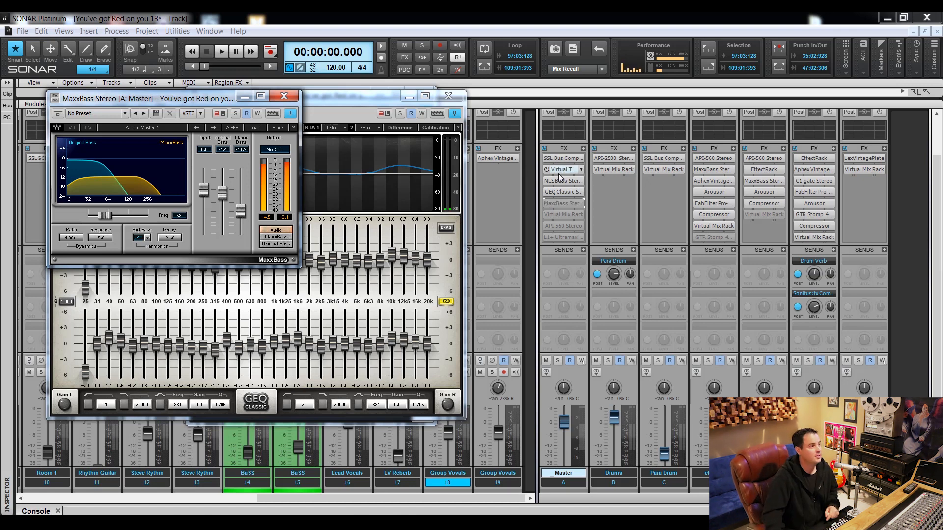
double_click(557, 205)
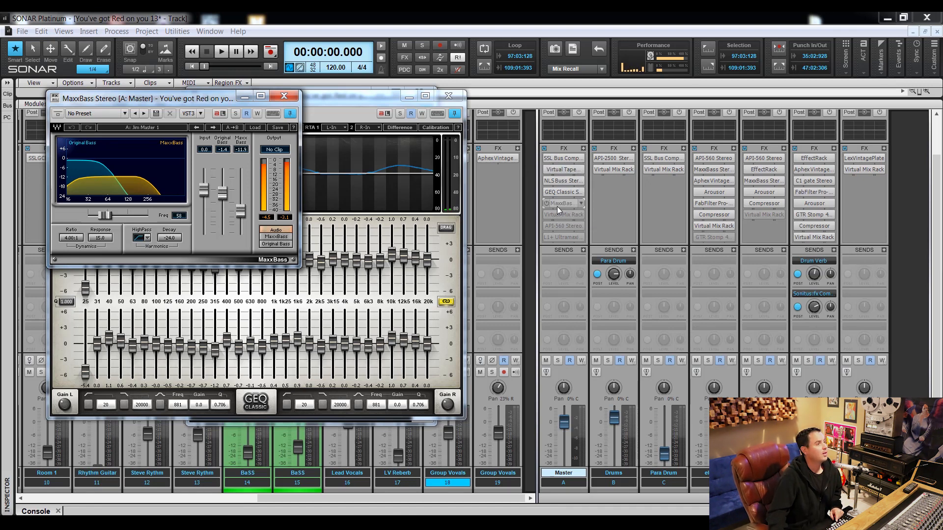
left_click(546, 204)
key("space")
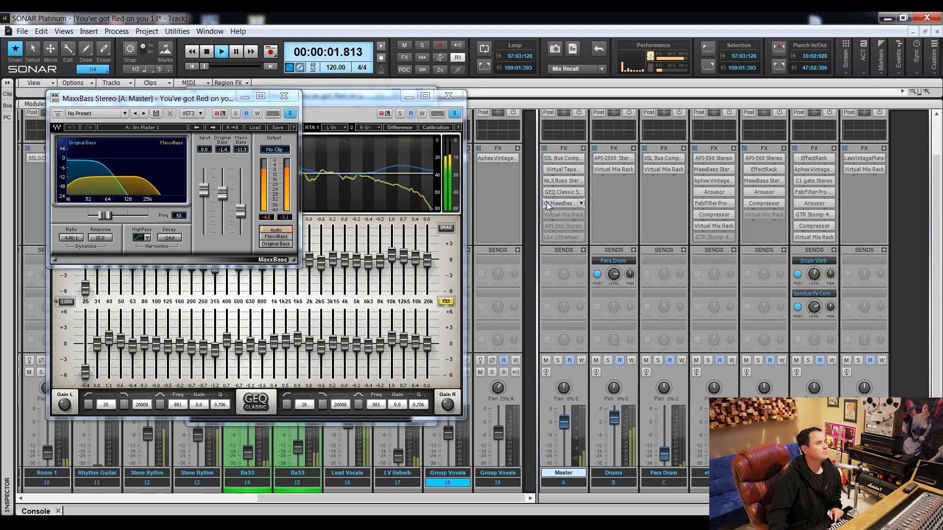
left_click(546, 203)
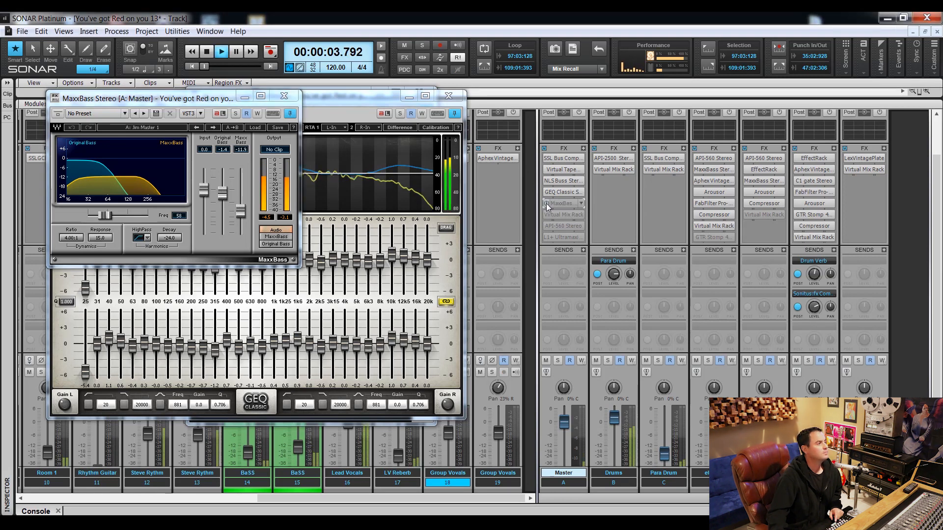
left_click(546, 203)
Enable and open the Master bus Virtual Mix Rack, and stop playback.
left_click(547, 215)
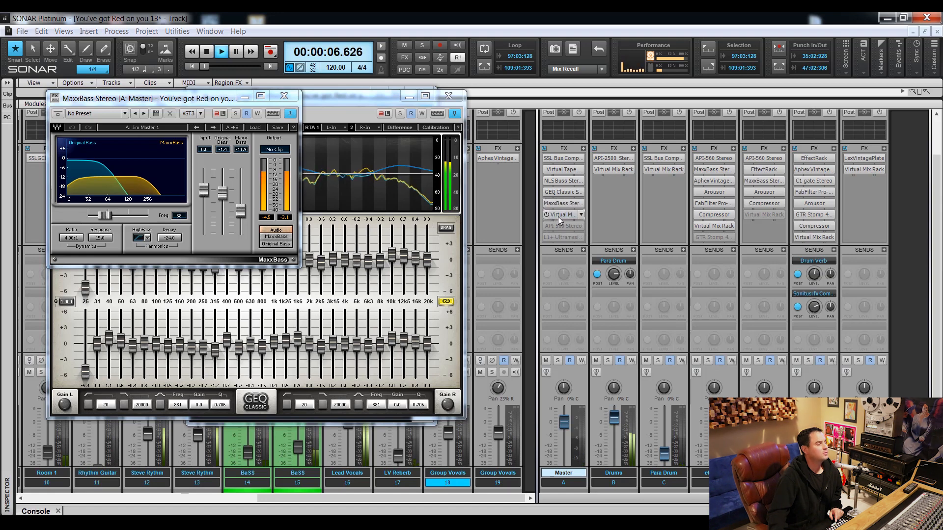
double_click(558, 216)
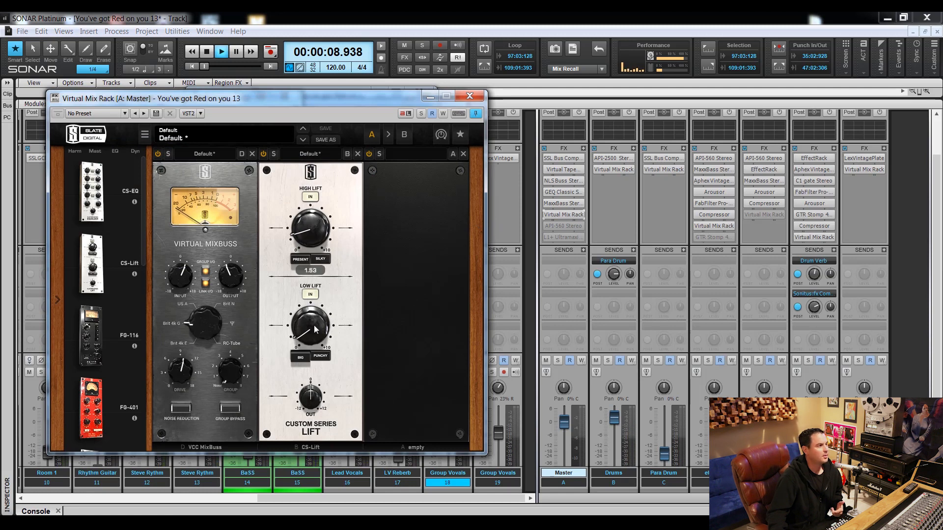
mouse_move(315, 334)
key("space")
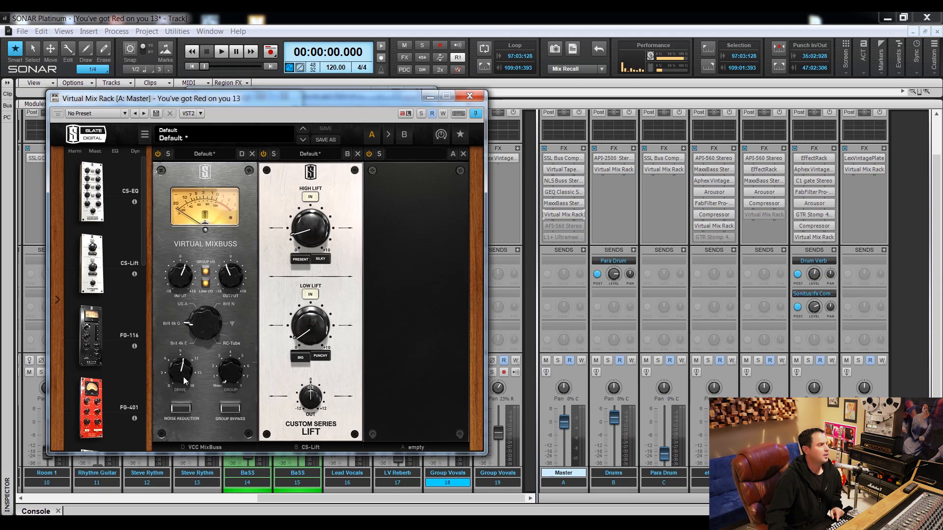
mouse_move(184, 380)
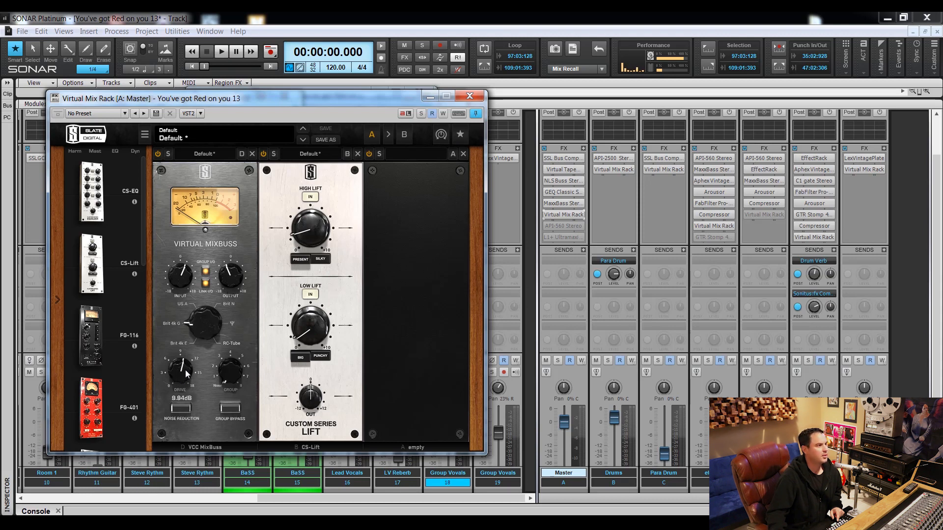
Play the song, compare it with the Master bus Virtual Mix Rack bypassed and re-enabled, and stop playback.
key("space")
mouse_move(187, 362)
left_mouse_down()
mouse_move(183, 467)
mouse_move(184, 365)
left_mouse_up()
left_click_drag(183, 276, 234, 305)
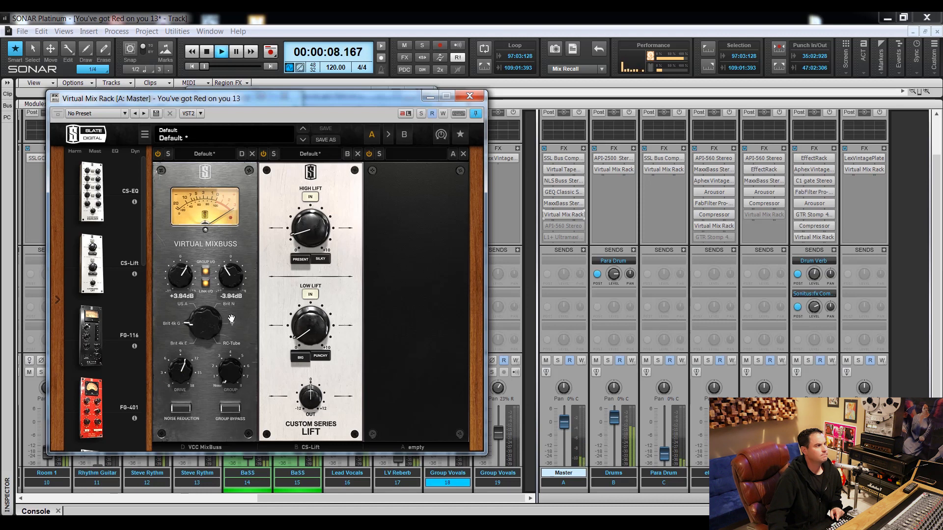
left_click(544, 217)
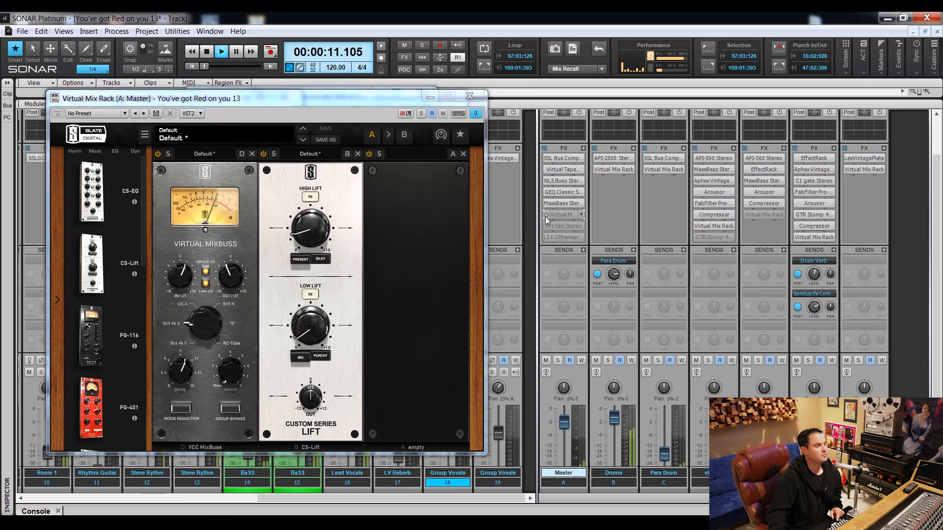
left_click(545, 216)
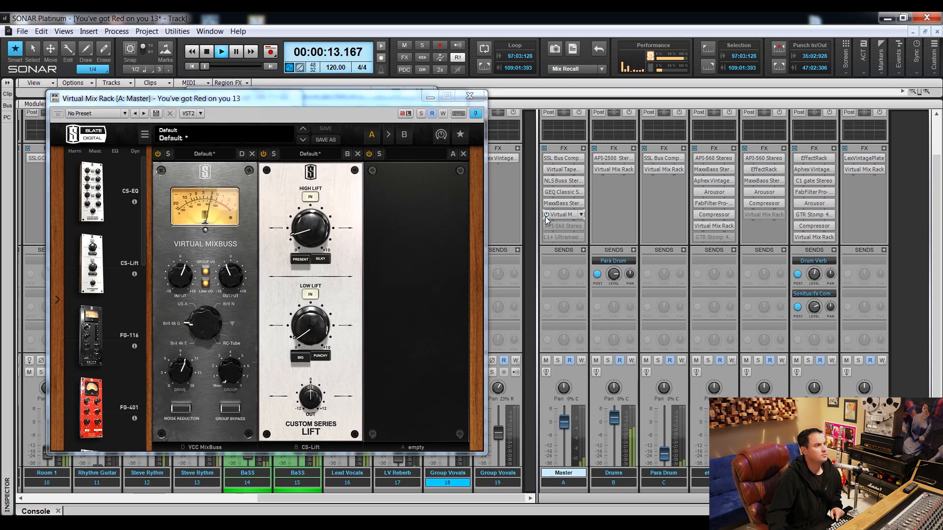
key("space")
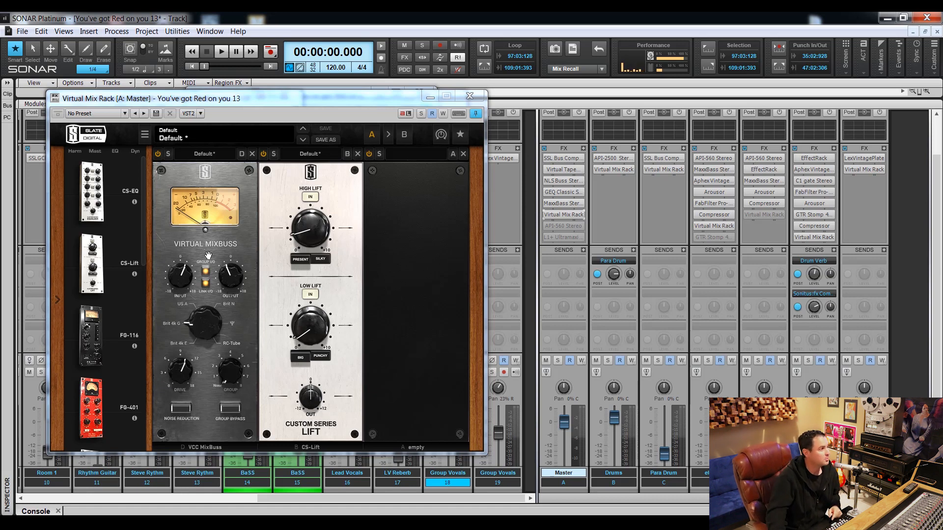
Close the Virtual Mix Rack, open and enable the Master bus API-560, and listen to the song through it.
left_click(470, 96)
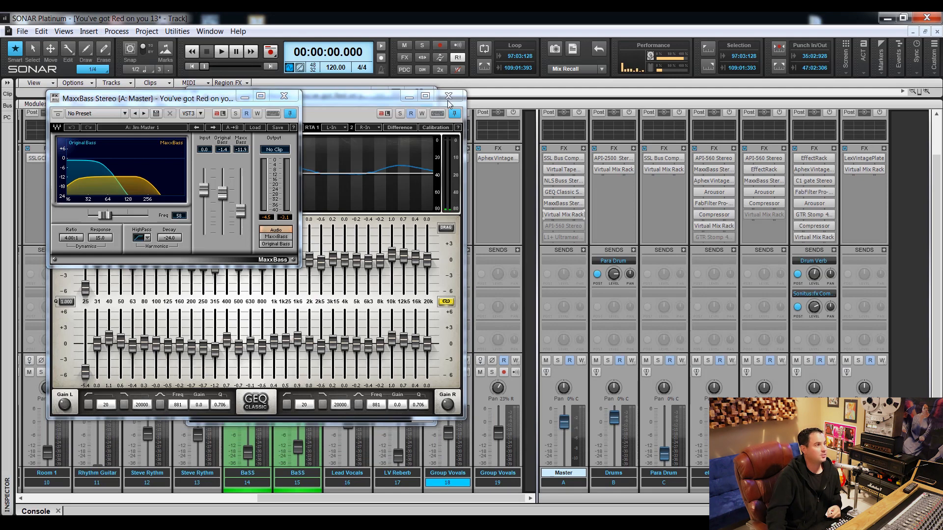
double_click(557, 227)
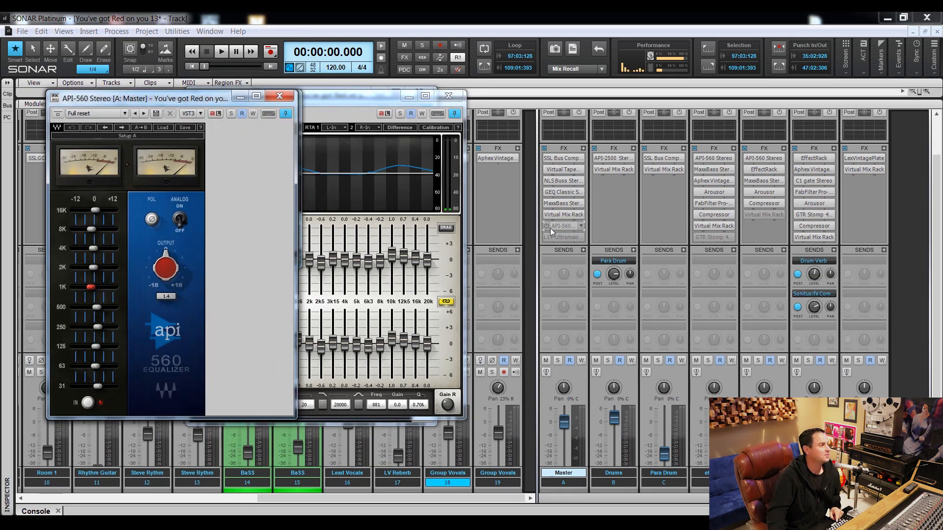
key("space")
left_click(546, 226)
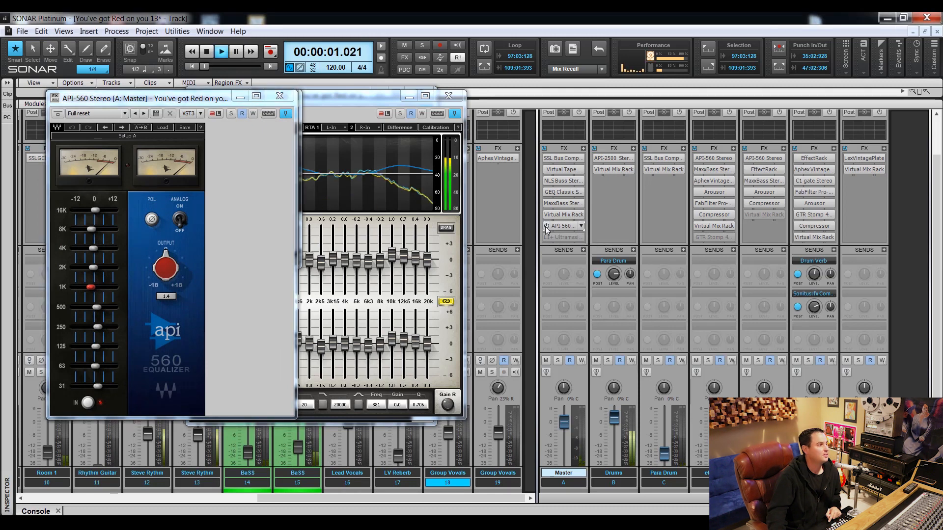
left_click_drag(223, 92, 389, 52)
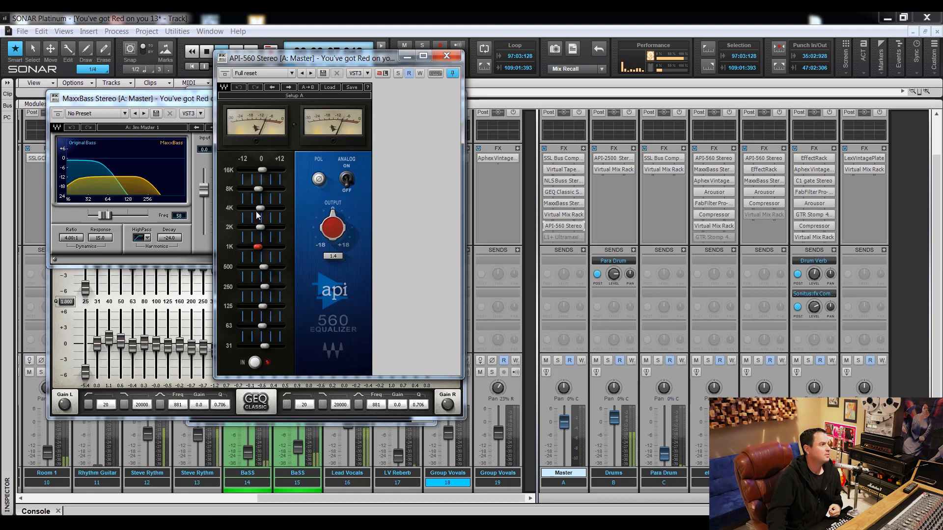
left_click(545, 227)
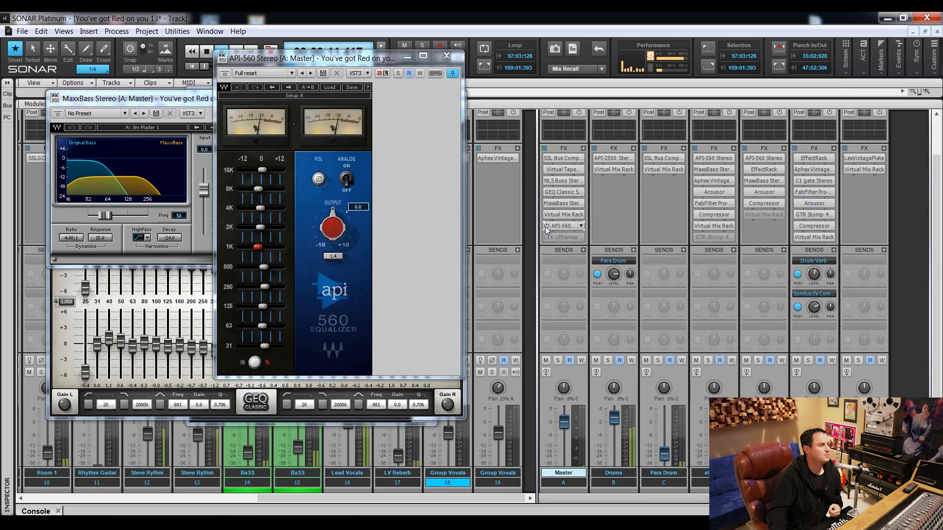
Stop playback and close the API-560 and the other open Master bus plug-in windows.
left_click(447, 56)
key("space")
left_click(286, 94)
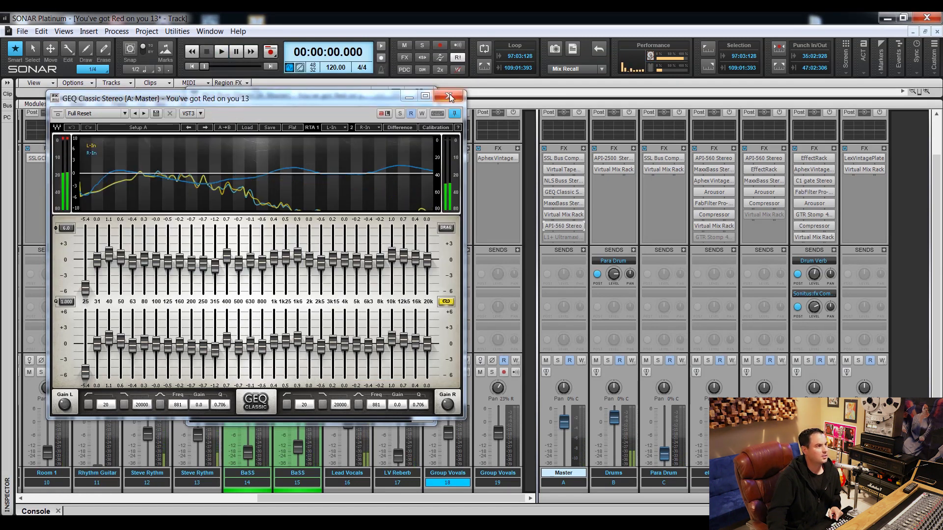
left_click(448, 95)
left_click(419, 93)
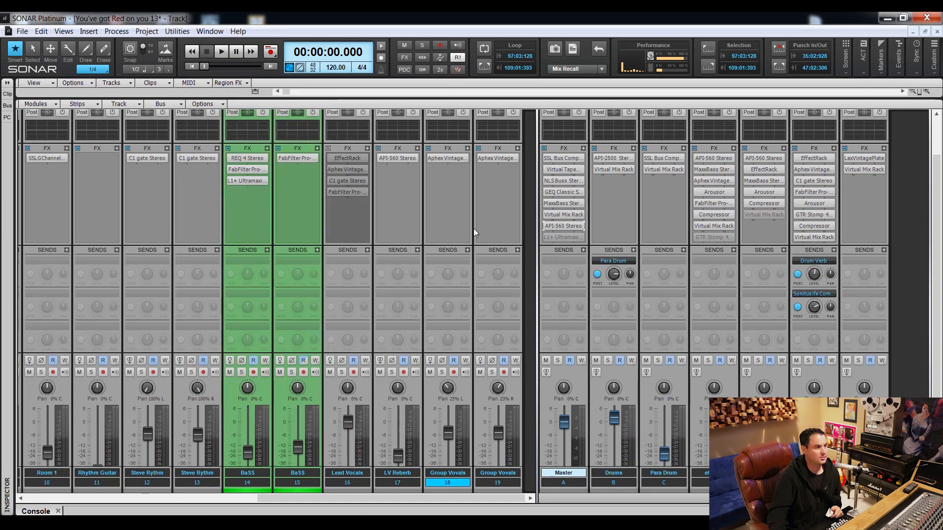
Play the song while viewing the first tracks' and buses' levels in the console, and stop playback.
key("space")
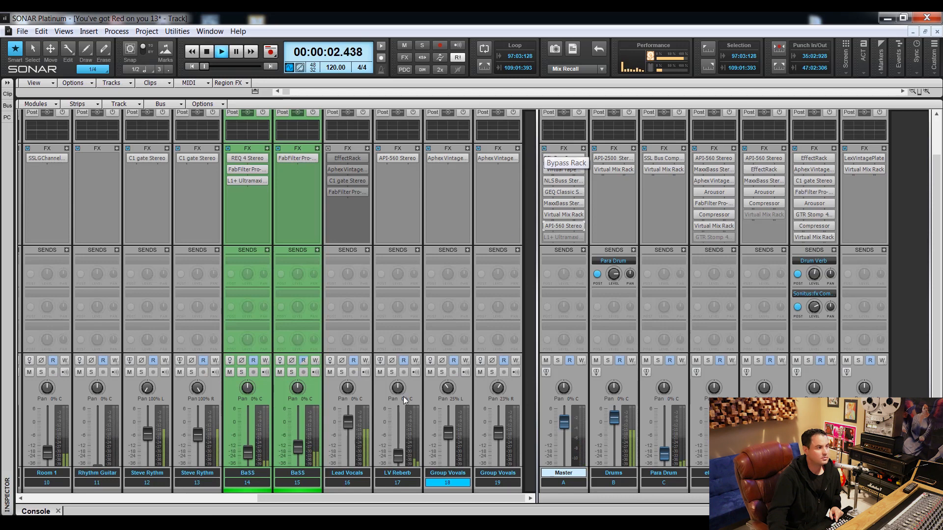
left_click_drag(366, 502, 128, 500)
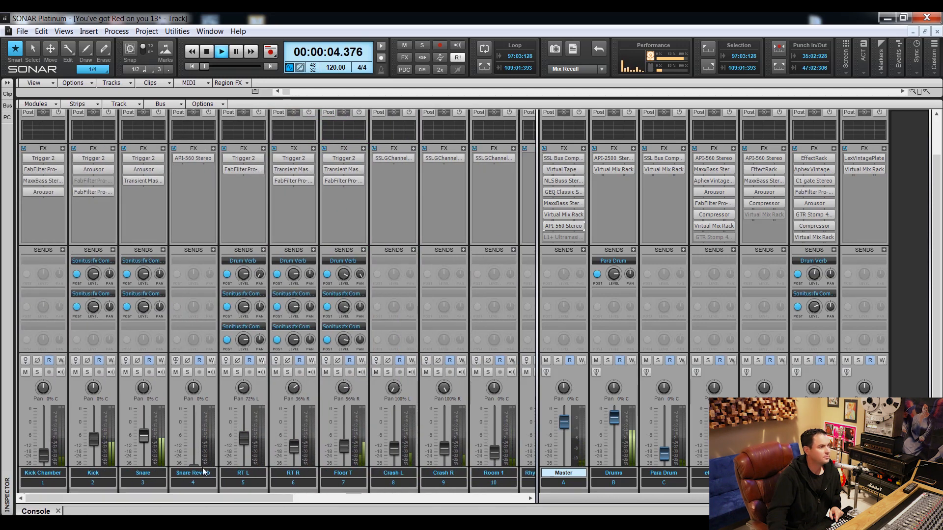
left_click_drag(934, 293, 933, 345)
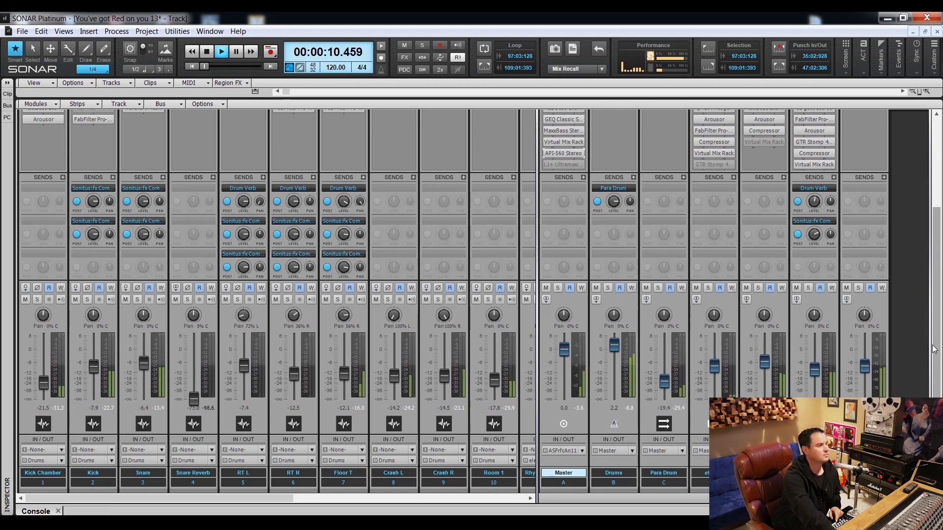
key("space")
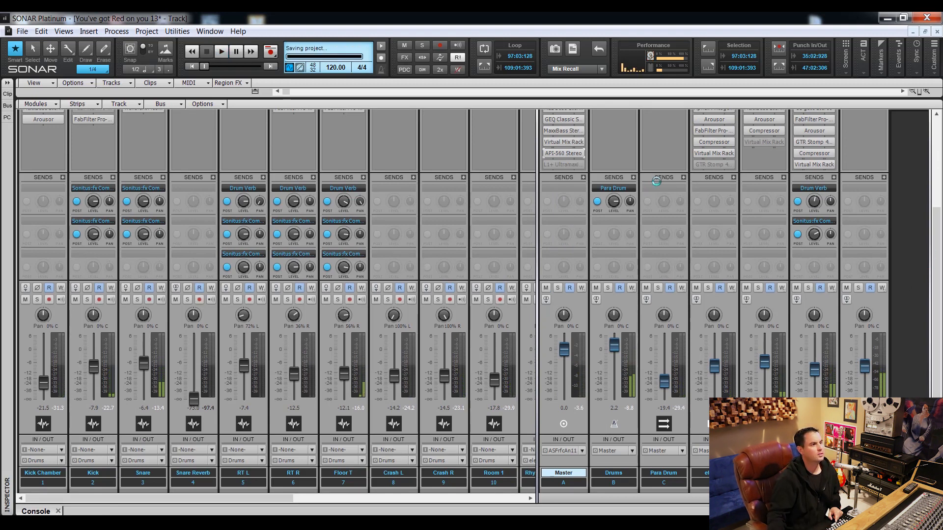
Bypass the Compressor on the electric bus, and play and stop the song.
left_click(694, 145)
key("space")
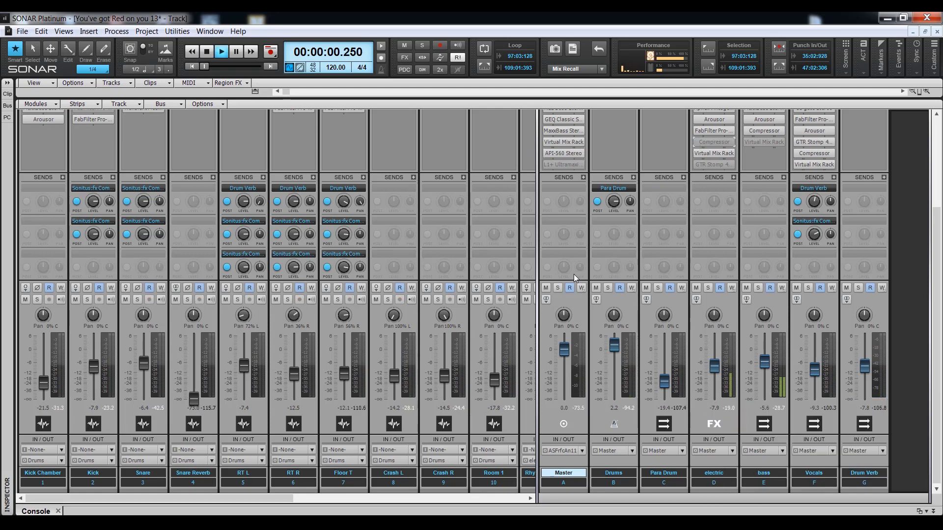
key("space")
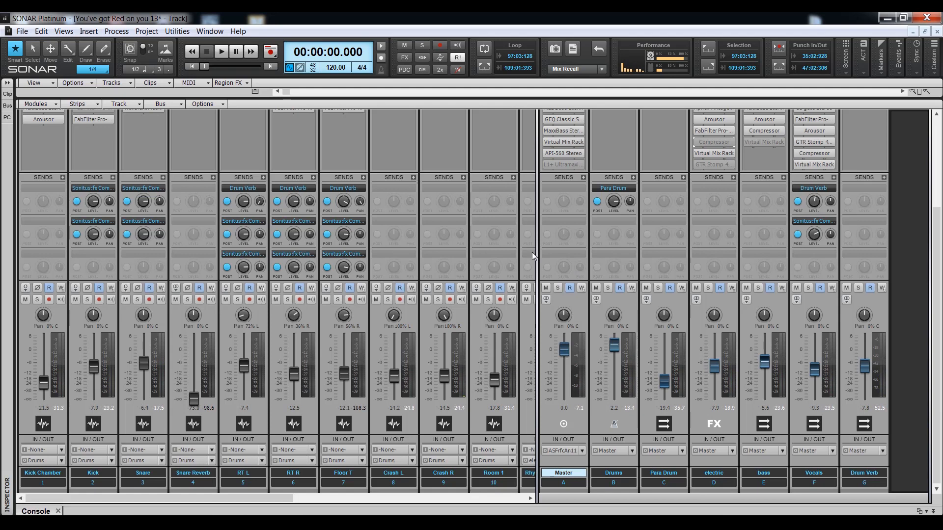
Play the song and compare it with the whole Master bus effects rack repeatedly bypassed and re-enabled, checking the Master meter.
key("space")
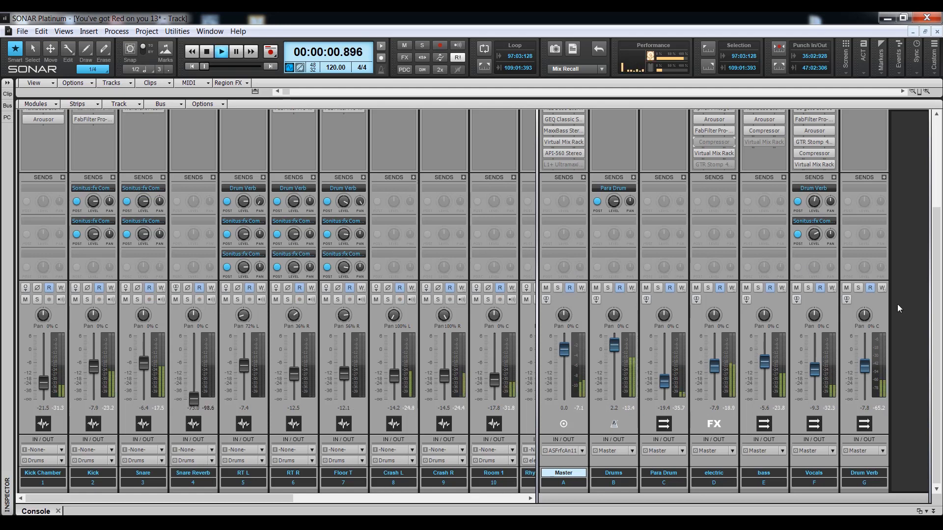
left_click_drag(934, 315, 939, 278)
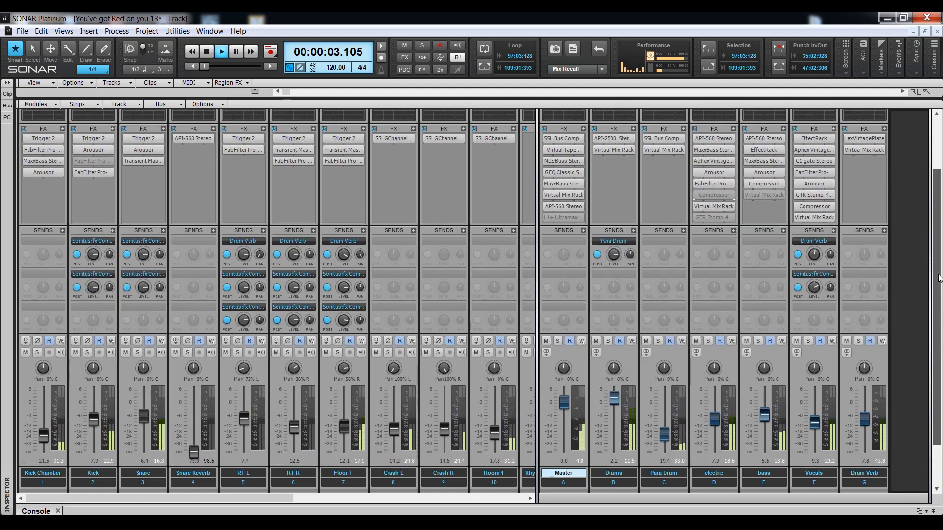
left_click(544, 129)
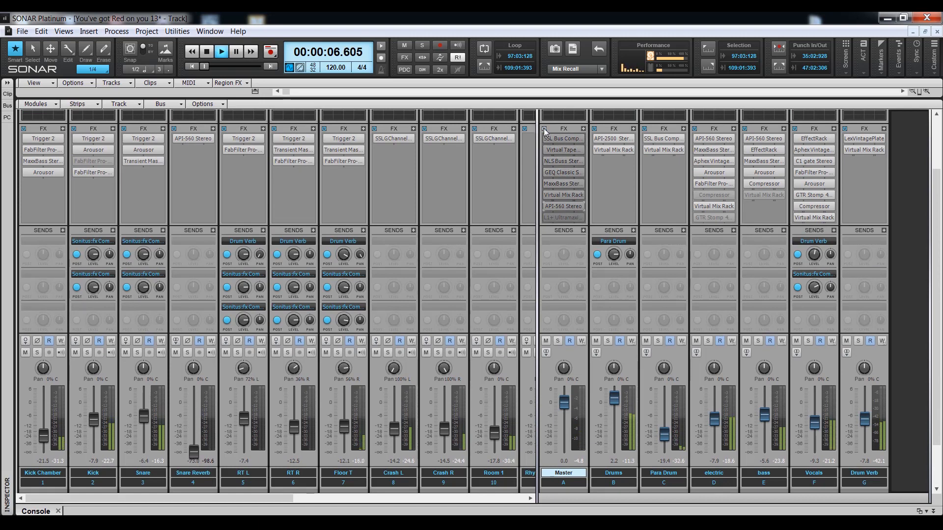
left_click(544, 128)
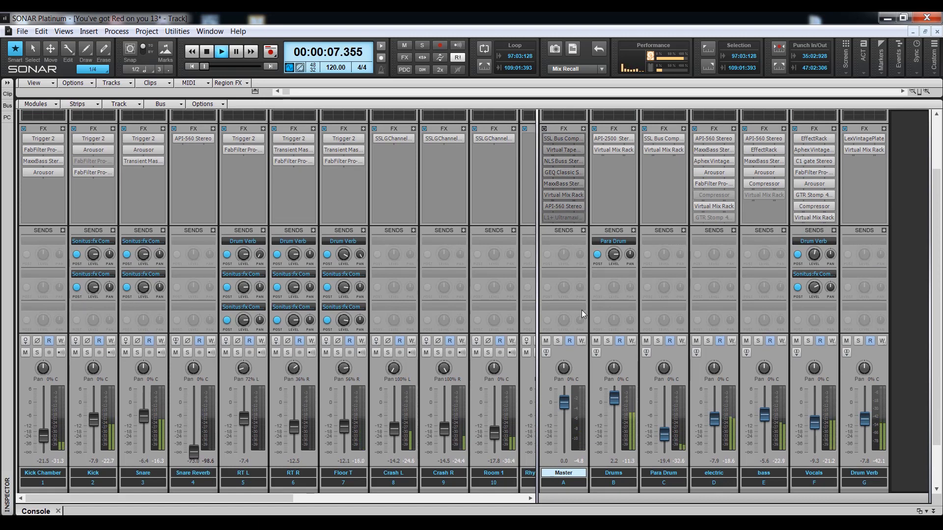
right_click(582, 417)
left_click(603, 417)
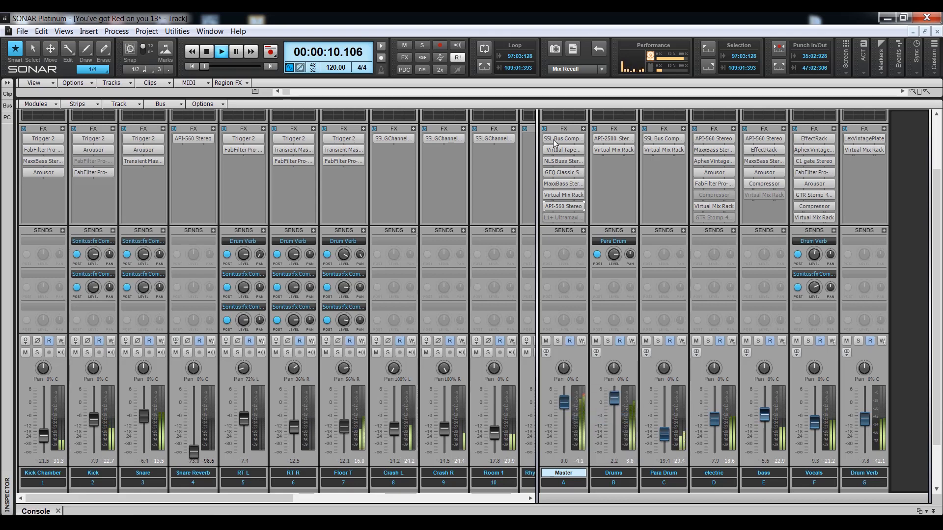
left_click(544, 129)
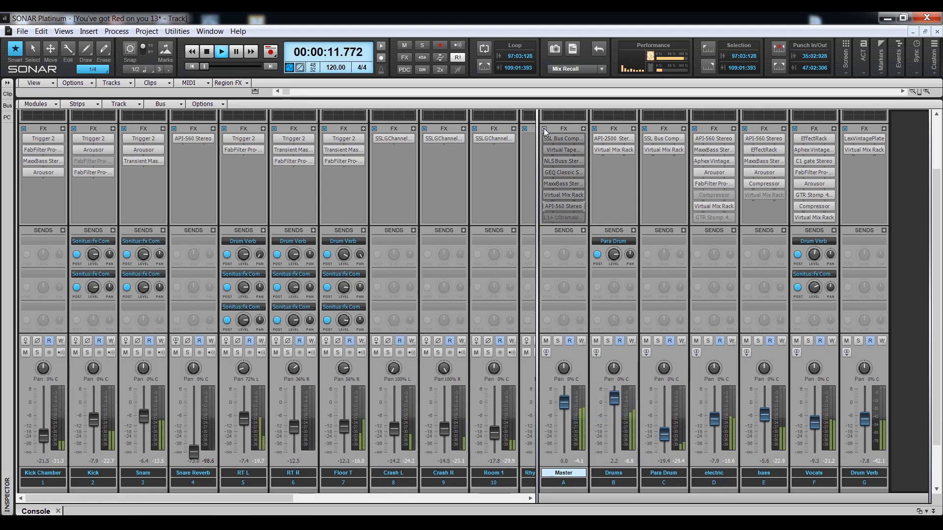
right_click(575, 393)
left_click(594, 391)
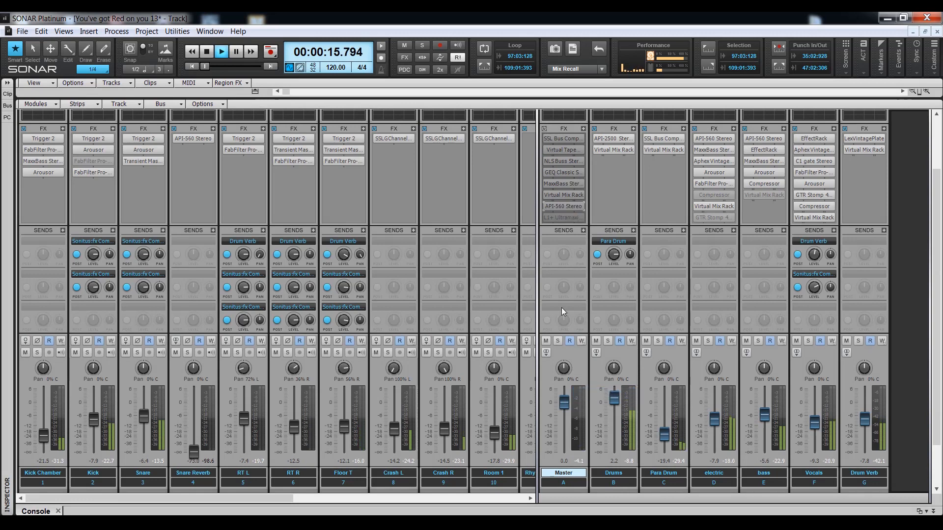
right_click(576, 414)
left_click(581, 408)
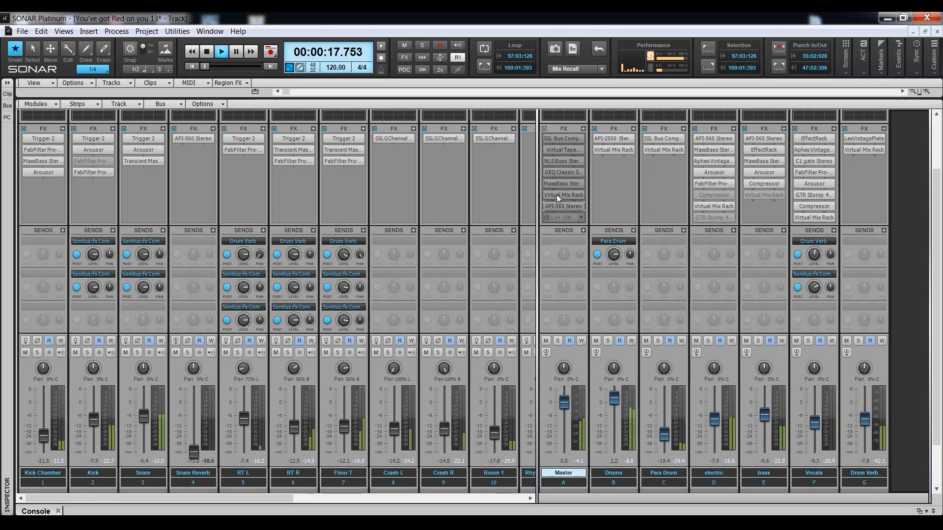
left_click(543, 128)
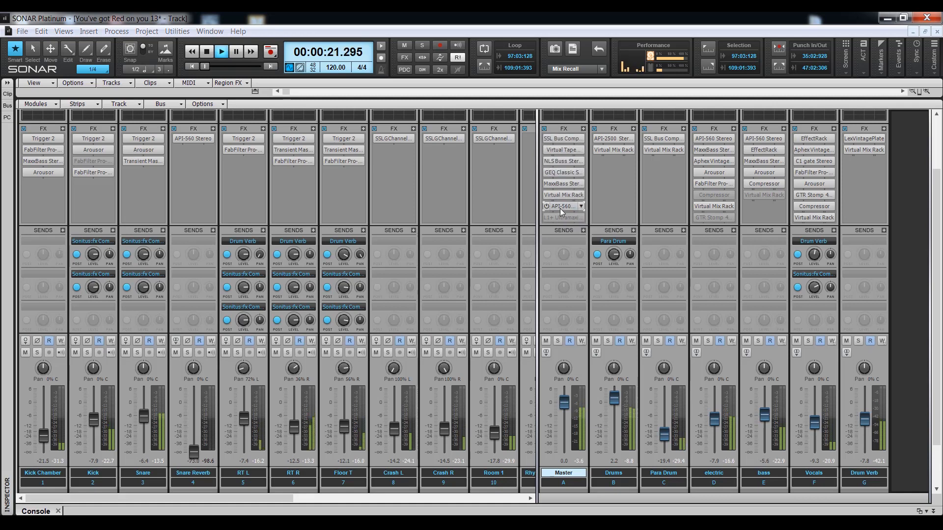
Lower the output level of the Master bus API-560 during playback, and stop the song.
double_click(561, 207)
left_click_drag(302, 267, 302, 283)
left_click(546, 132)
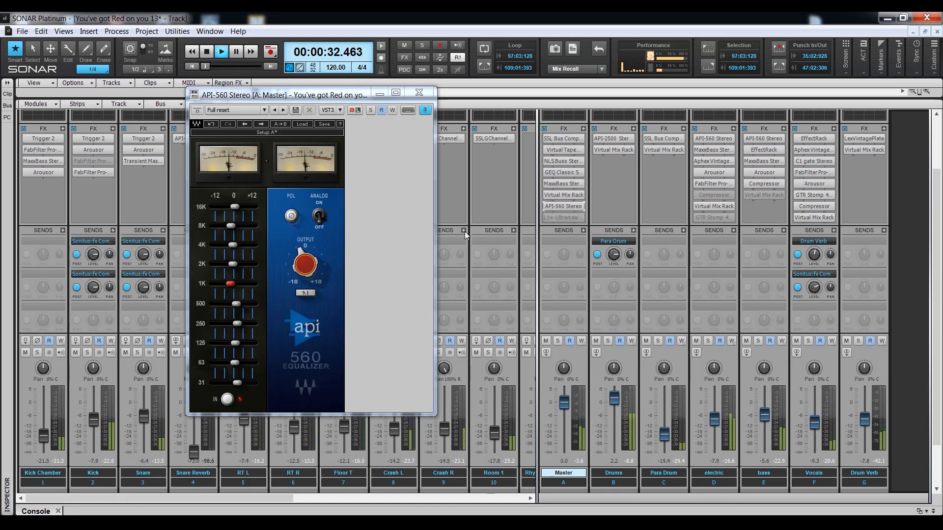
left_click_drag(318, 279, 318, 283)
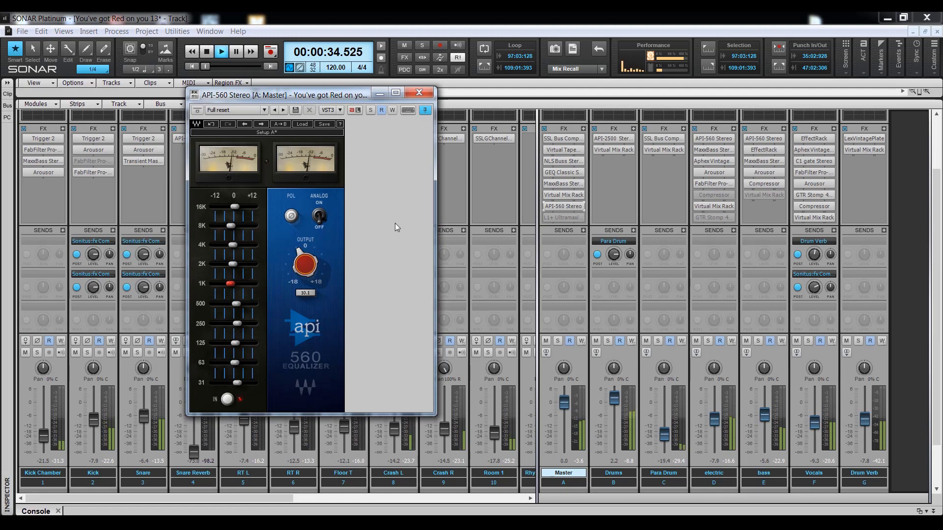
key("space")
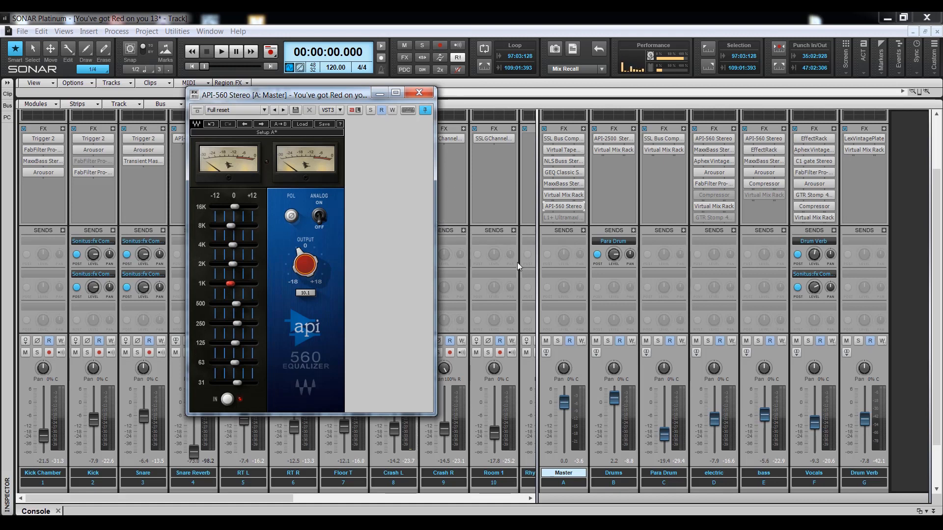
Play the song from the start with the Master bus effects rack enabled, and stop playback.
key("space")
mouse_move(546, 207)
key("space")
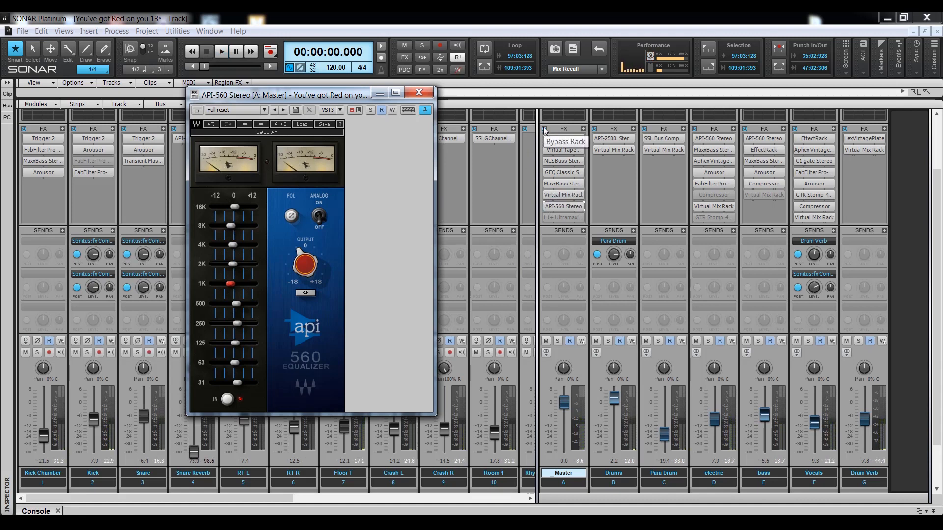
key("space")
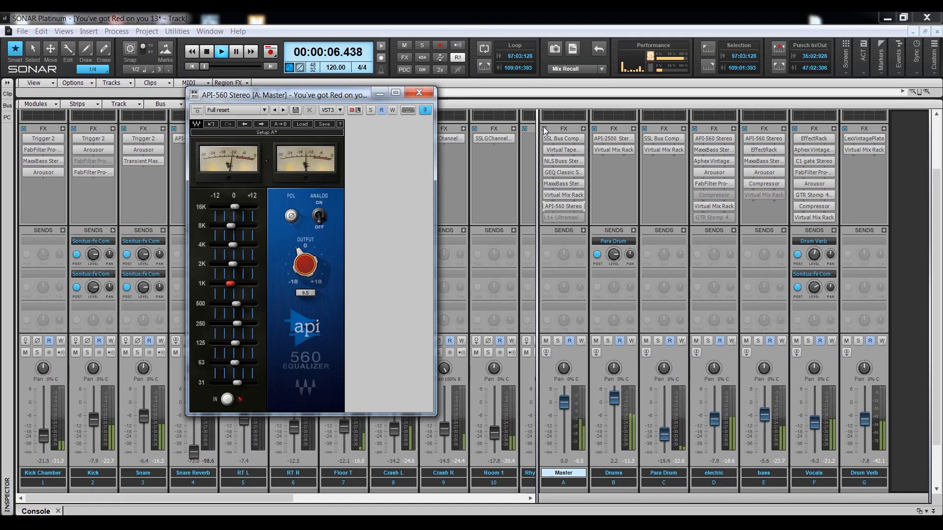
key("space")
Bypass the whole Master bus effects rack, play the song while toggling the rack on and off, and stop with it enabled.
left_click(544, 129)
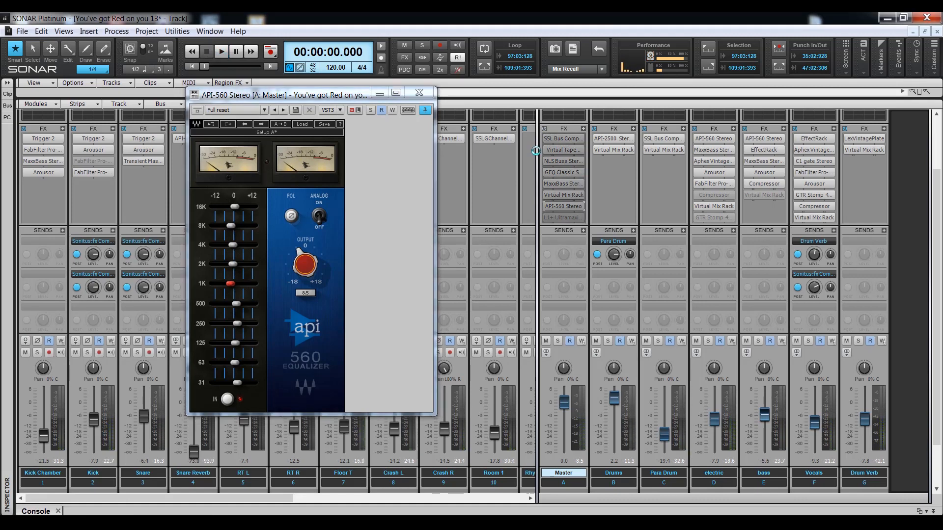
key("space")
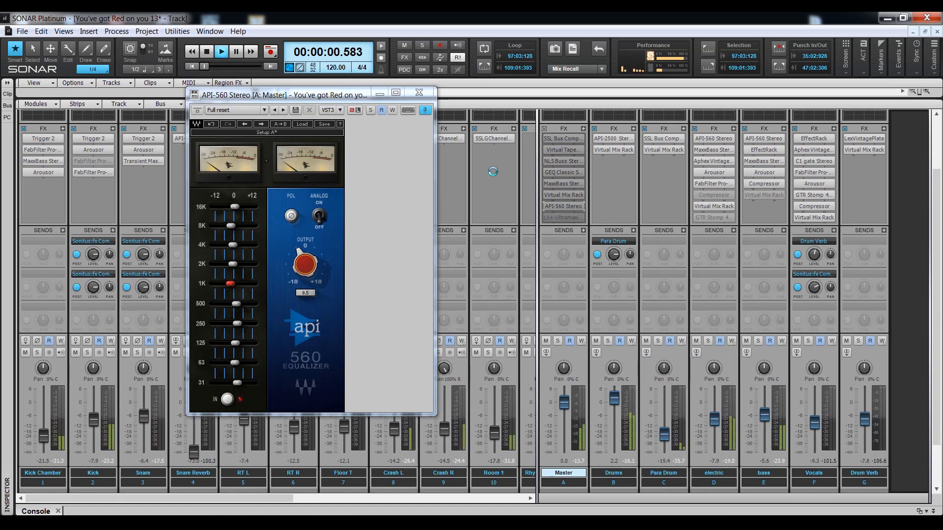
left_click(544, 129)
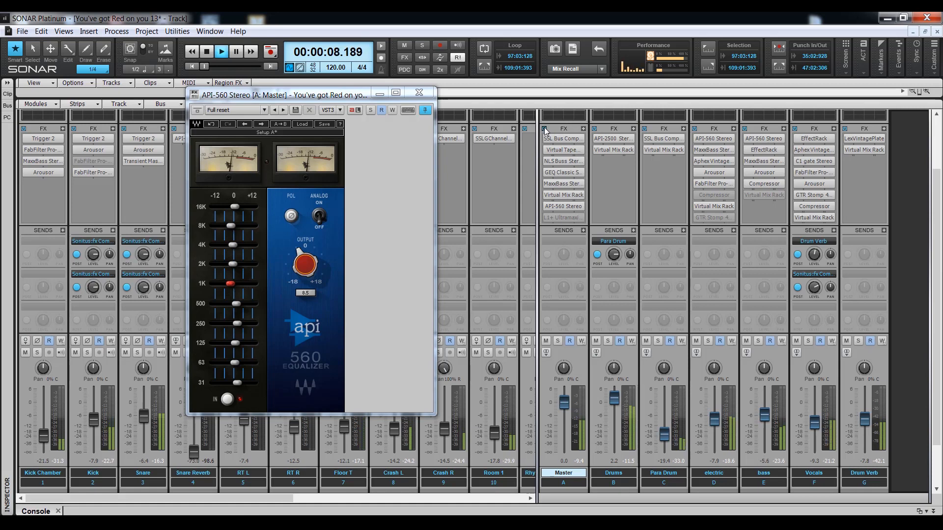
left_click(544, 129)
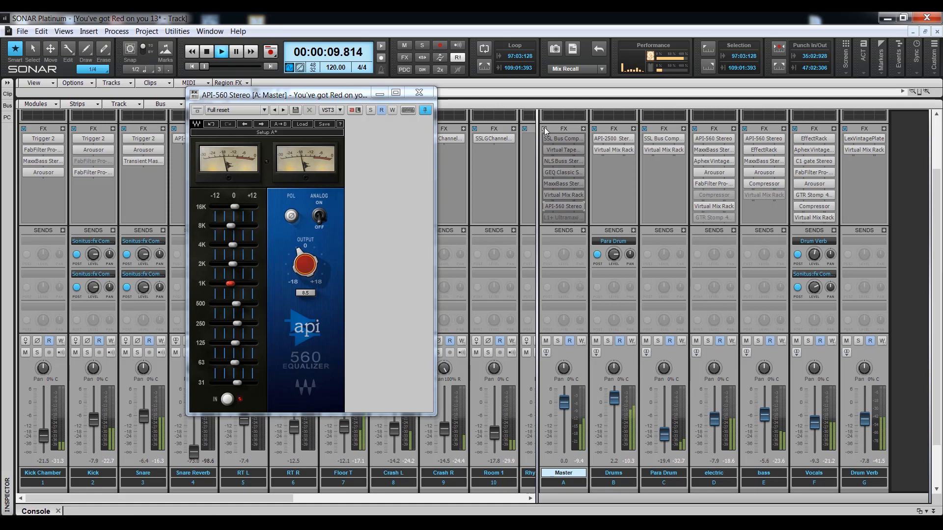
left_click(544, 128)
key("space")
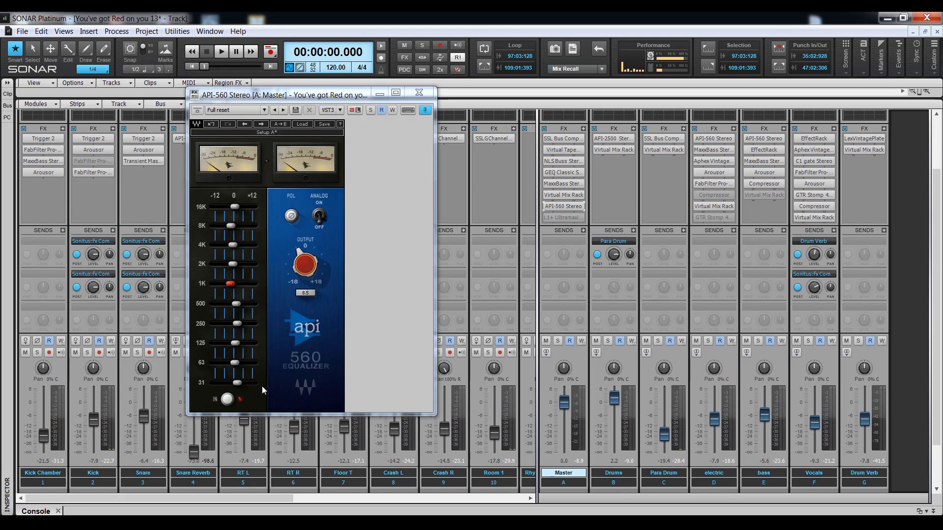
Try a 500 Hz boost and a 250 Hz cut on the Master API-560, undo both, and close the equalizer.
left_click_drag(236, 304, 225, 324)
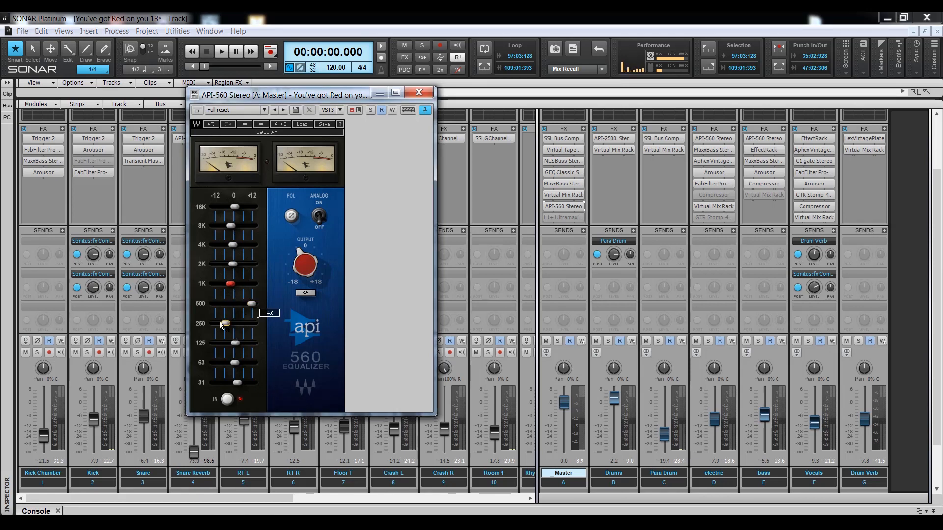
double_click(211, 124)
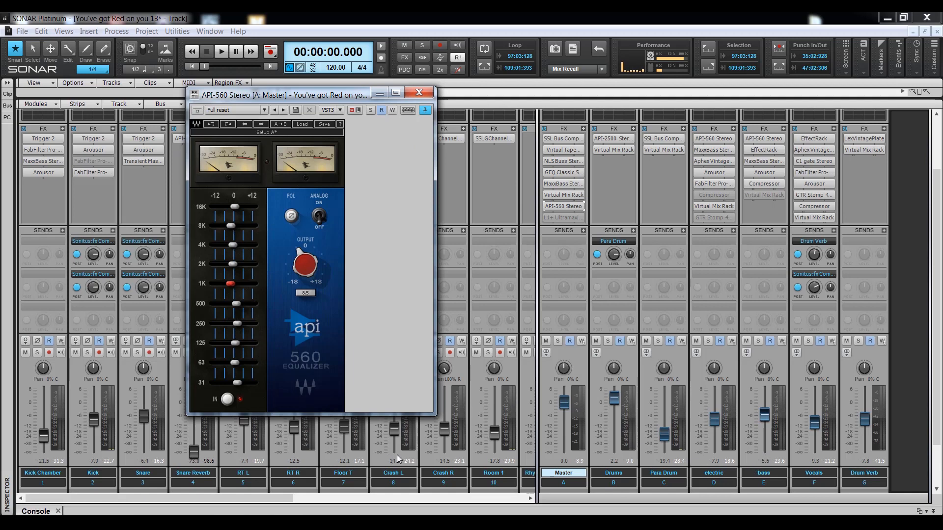
left_click(420, 92)
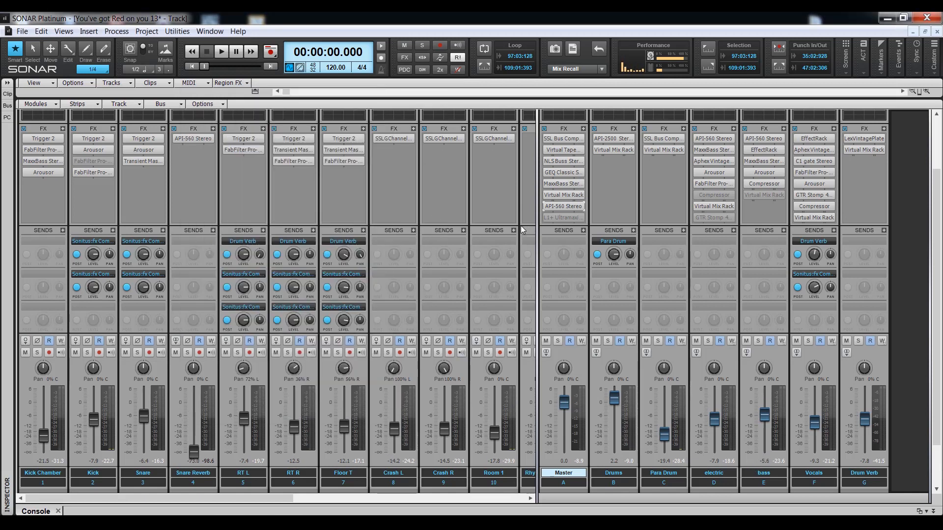
Enable the L1+ Ultramaximizer on the Master bus, open it while the song plays, and stop playback.
left_click(546, 217)
key("space")
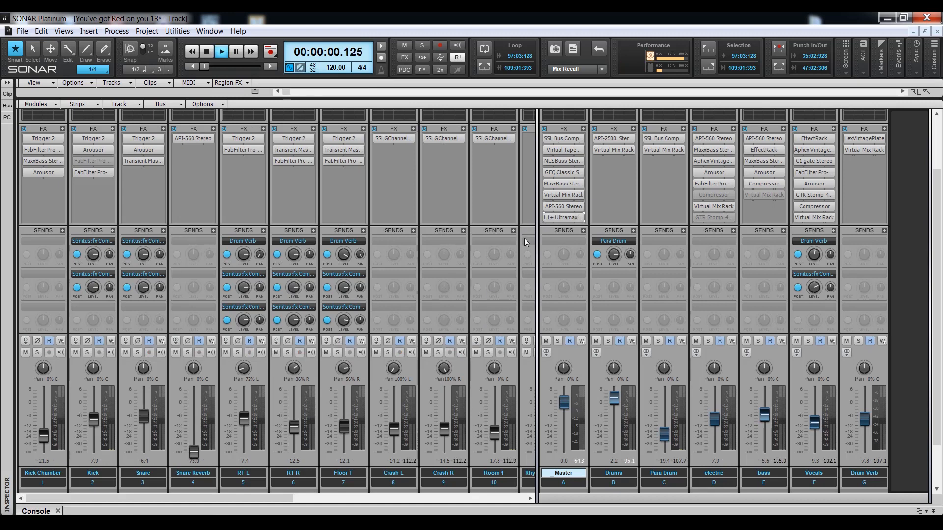
double_click(562, 218)
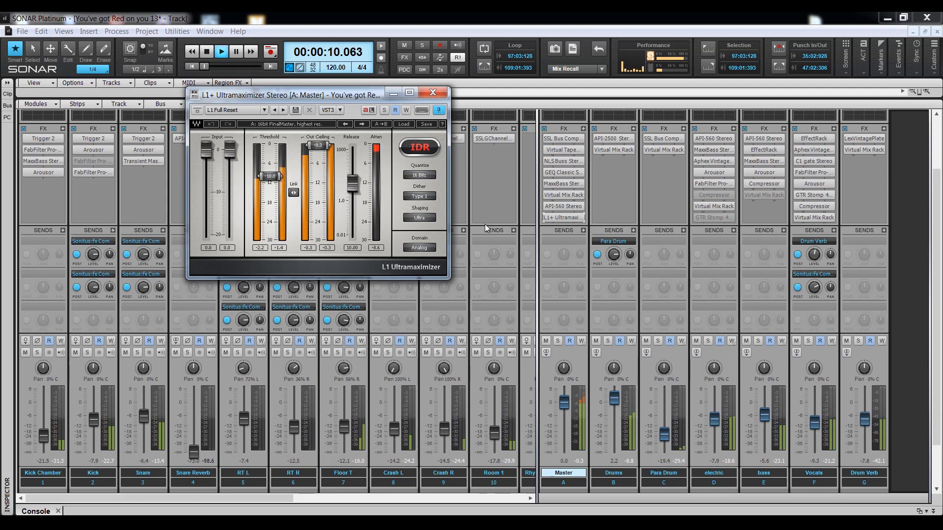
key("space")
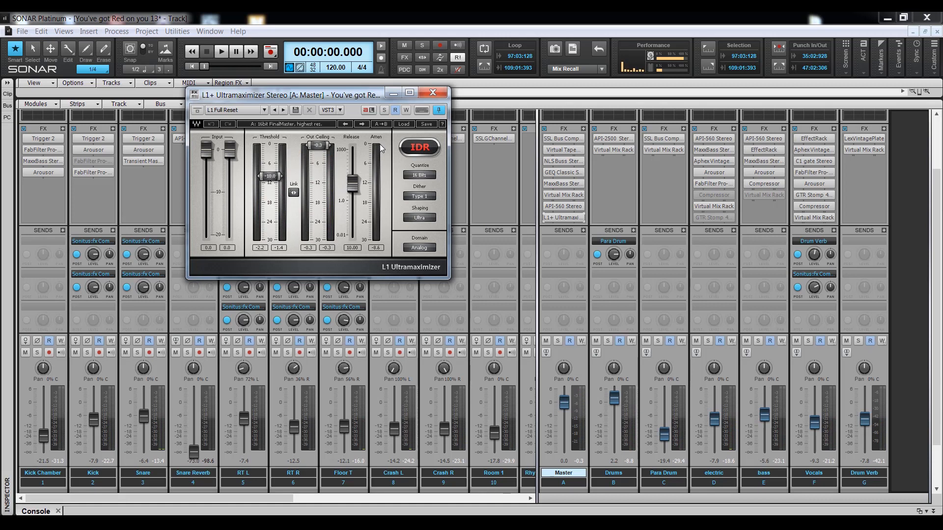
Play the song, try lowering the L1+ Ultramaximizer threshold to -13.0 and -16.1, and undo both threshold changes.
mouse_move(558, 219)
key("space")
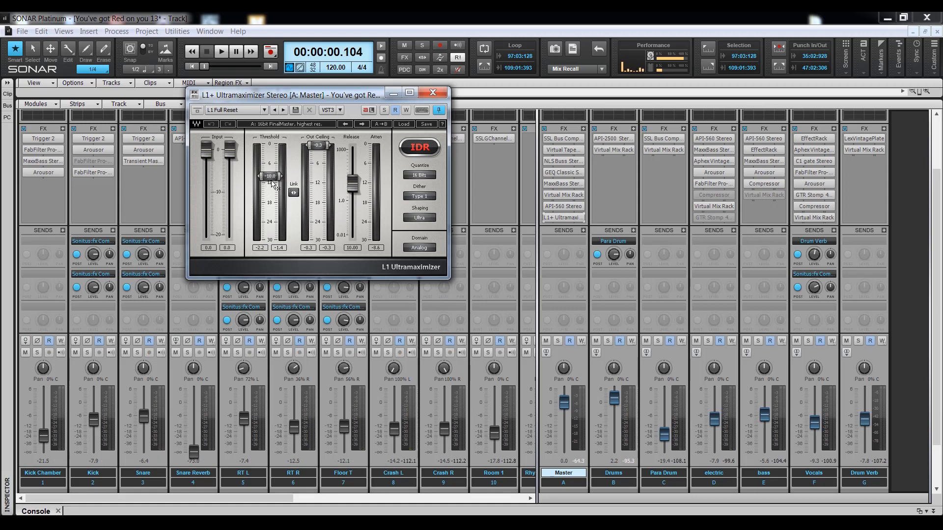
left_click_drag(269, 176, 269, 185)
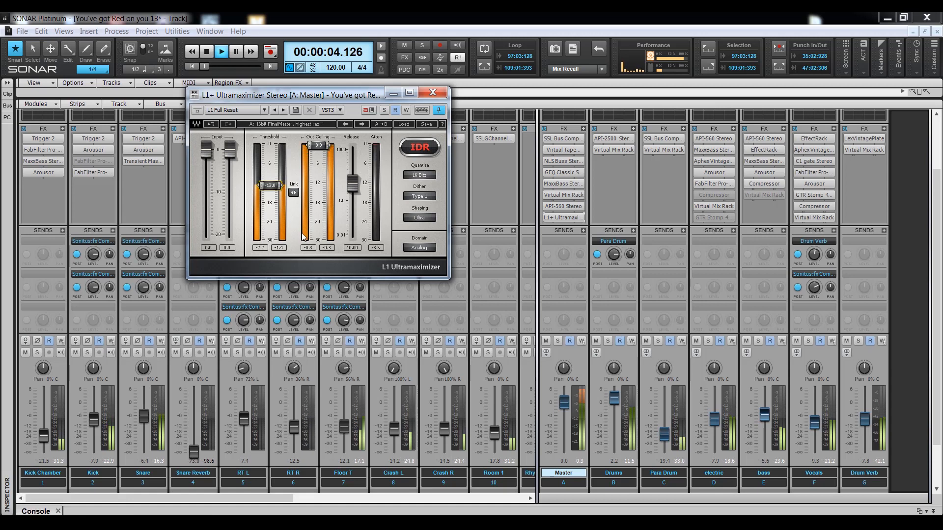
right_click(575, 397)
left_click(585, 396)
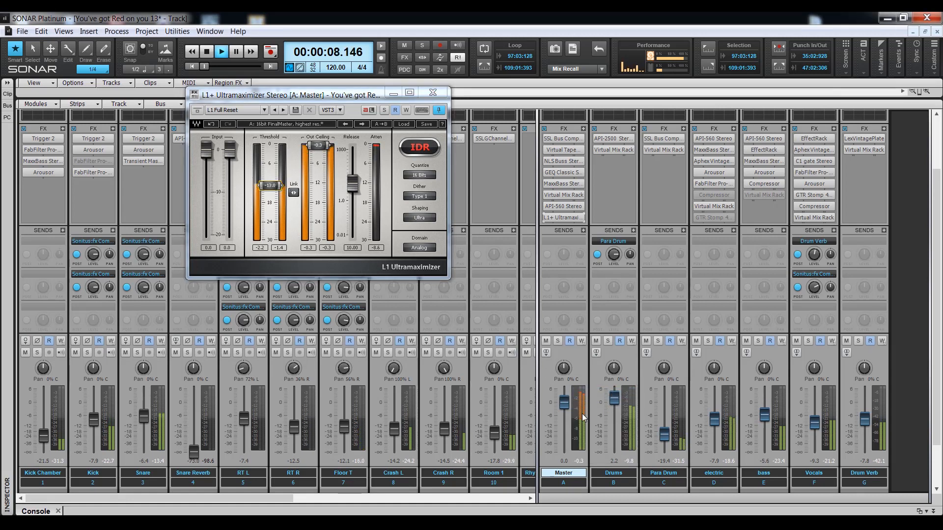
left_click_drag(269, 198, 270, 195)
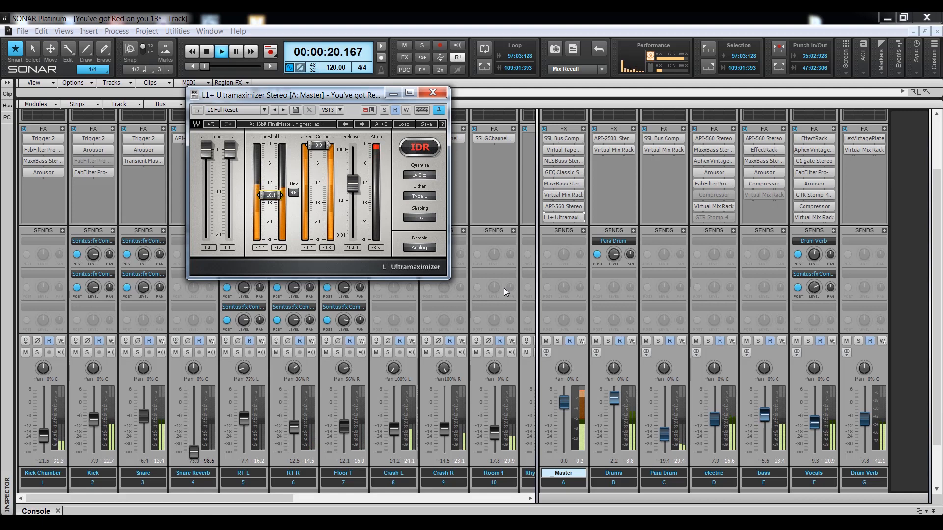
left_click(211, 124)
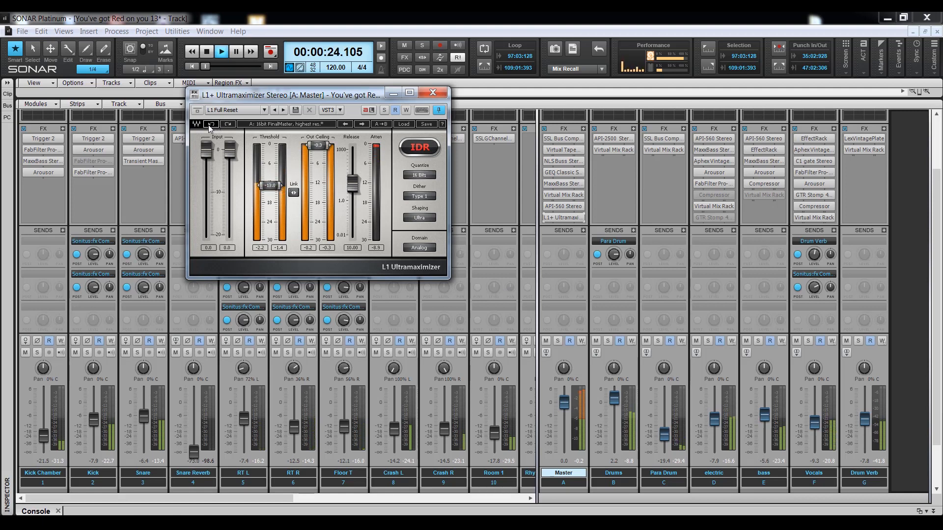
left_click(208, 124)
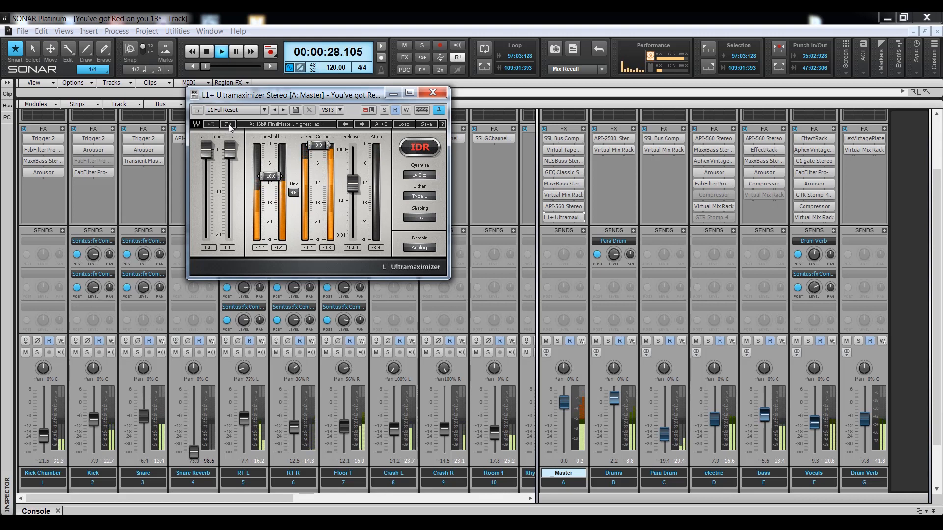
Stop the song, save the project, and close the L1+ Ultramaximizer.
key("space")
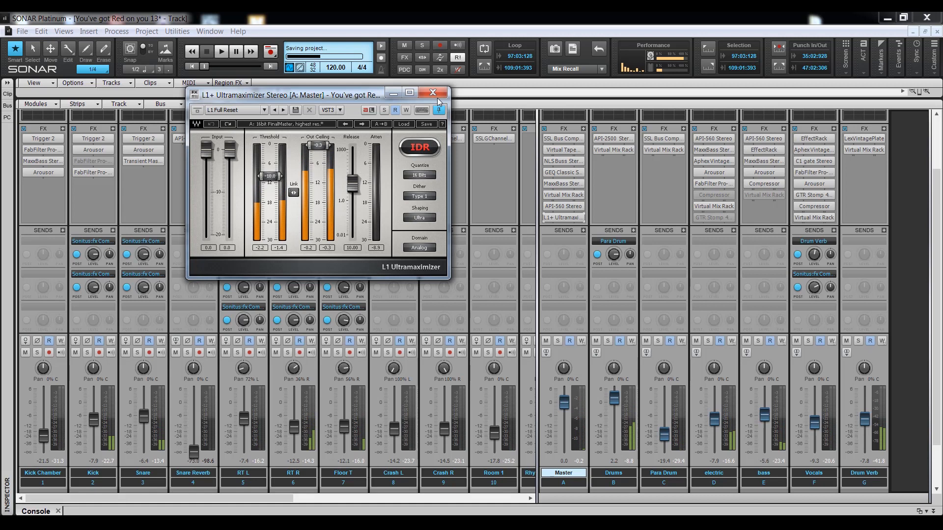
left_click(433, 93)
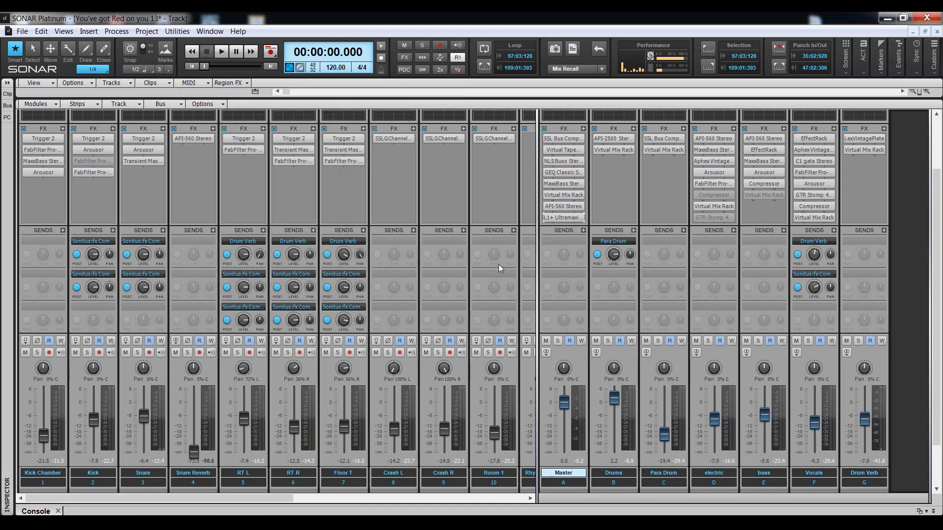